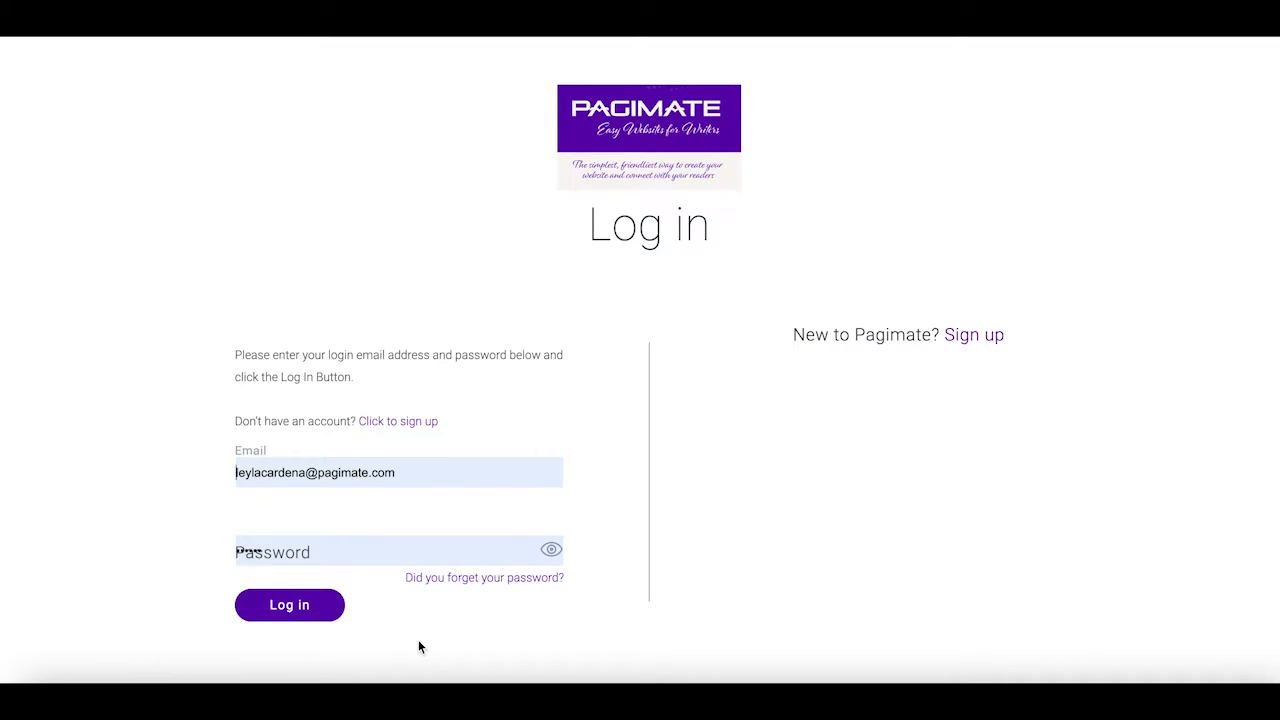
Sign in to the Pagimate author account with the account e-mail and password
click(291, 610)
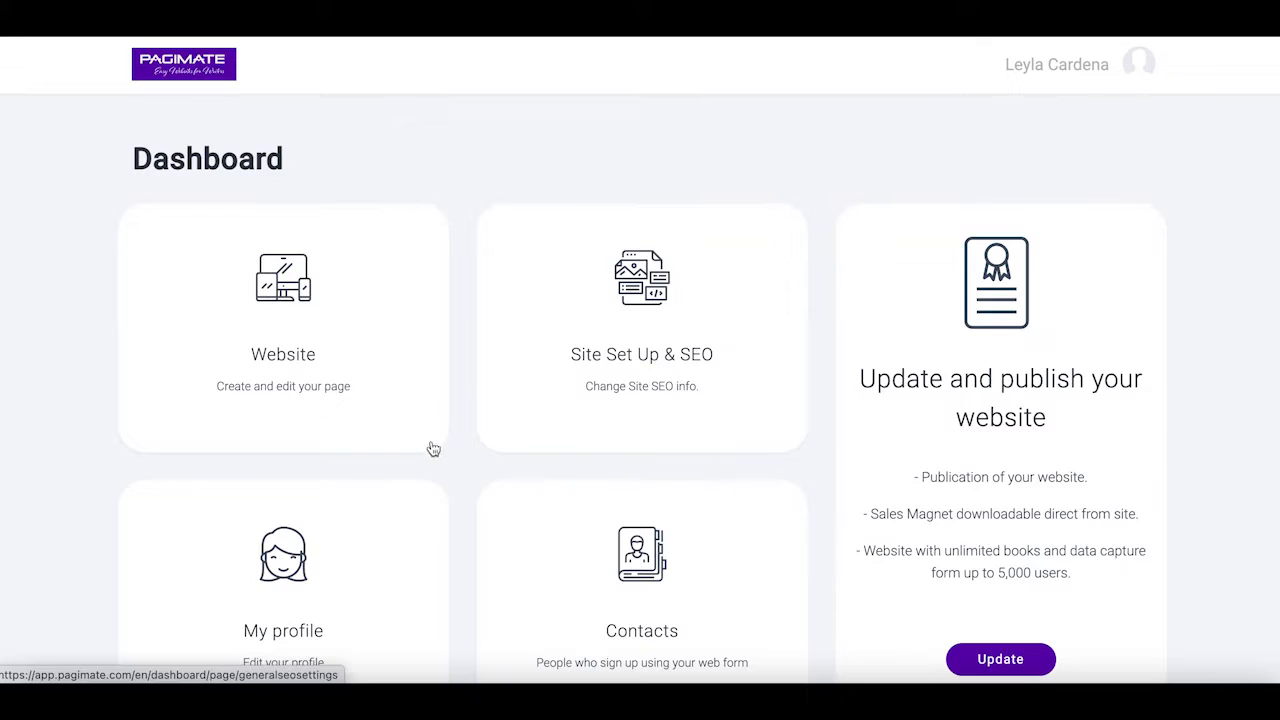
Open the Website card and scroll through the live author site
click(282, 305)
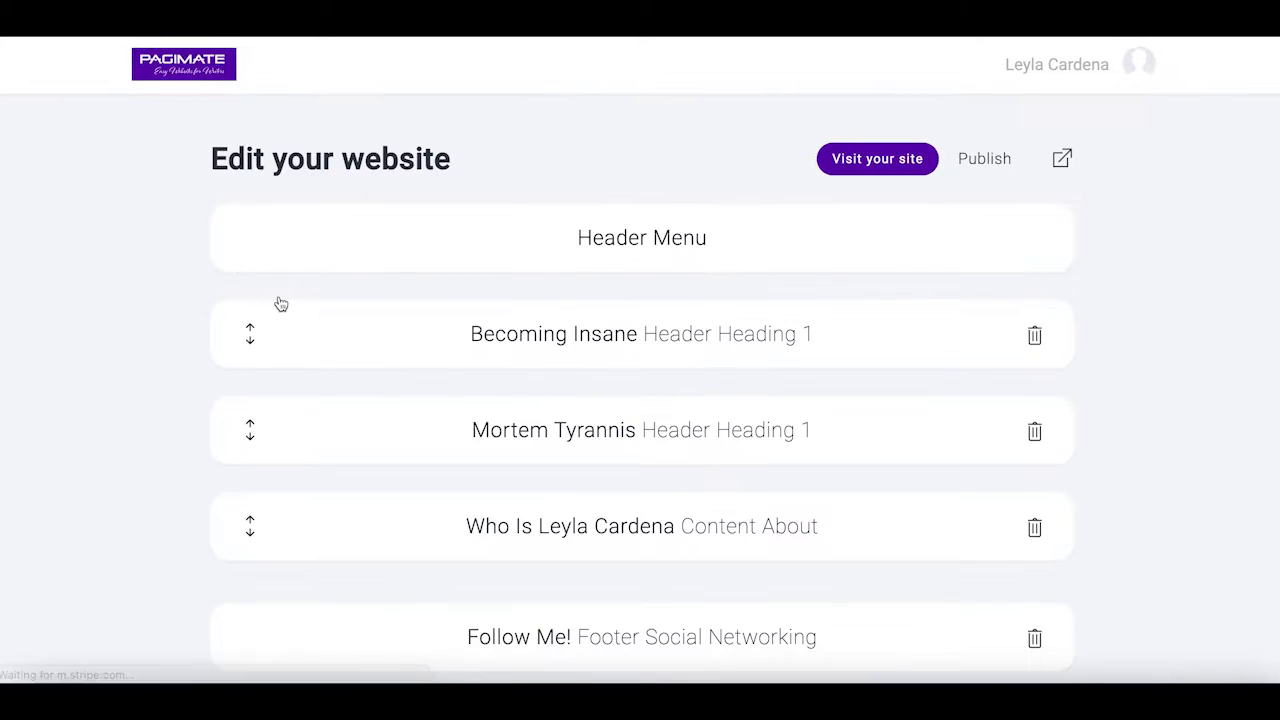
scroll(1100, 477, down, 1)
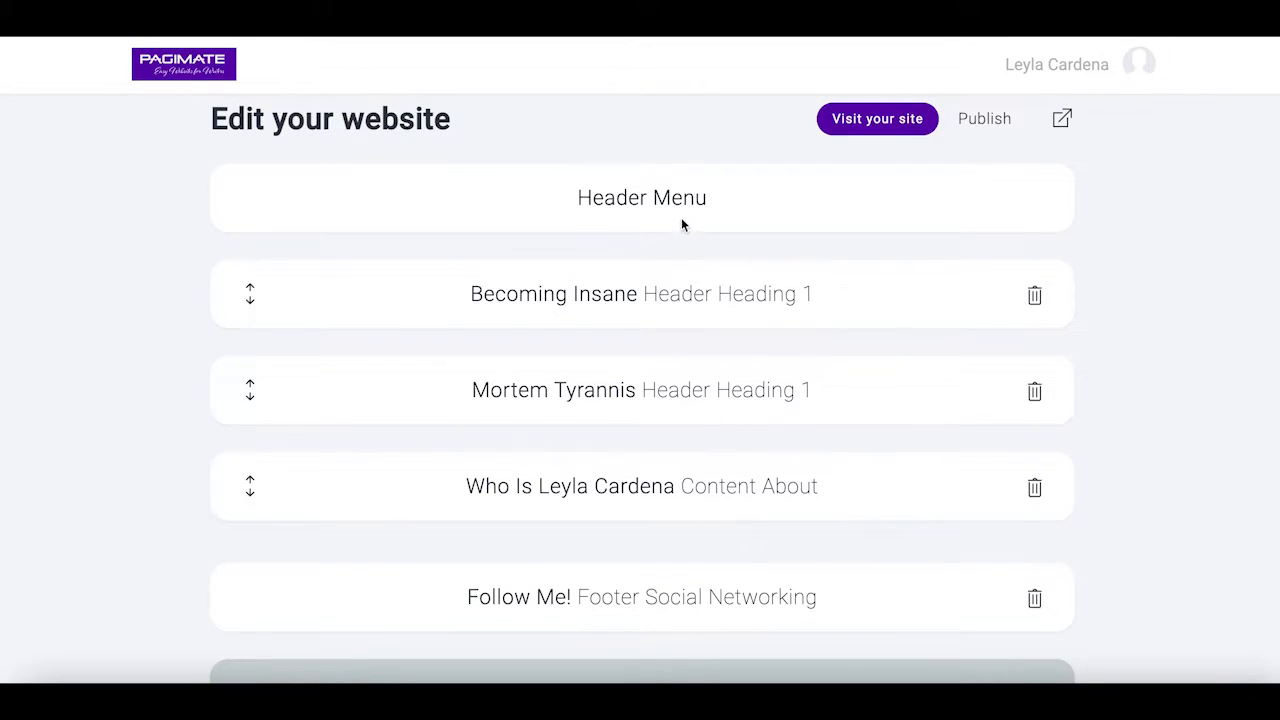
click(900, 126)
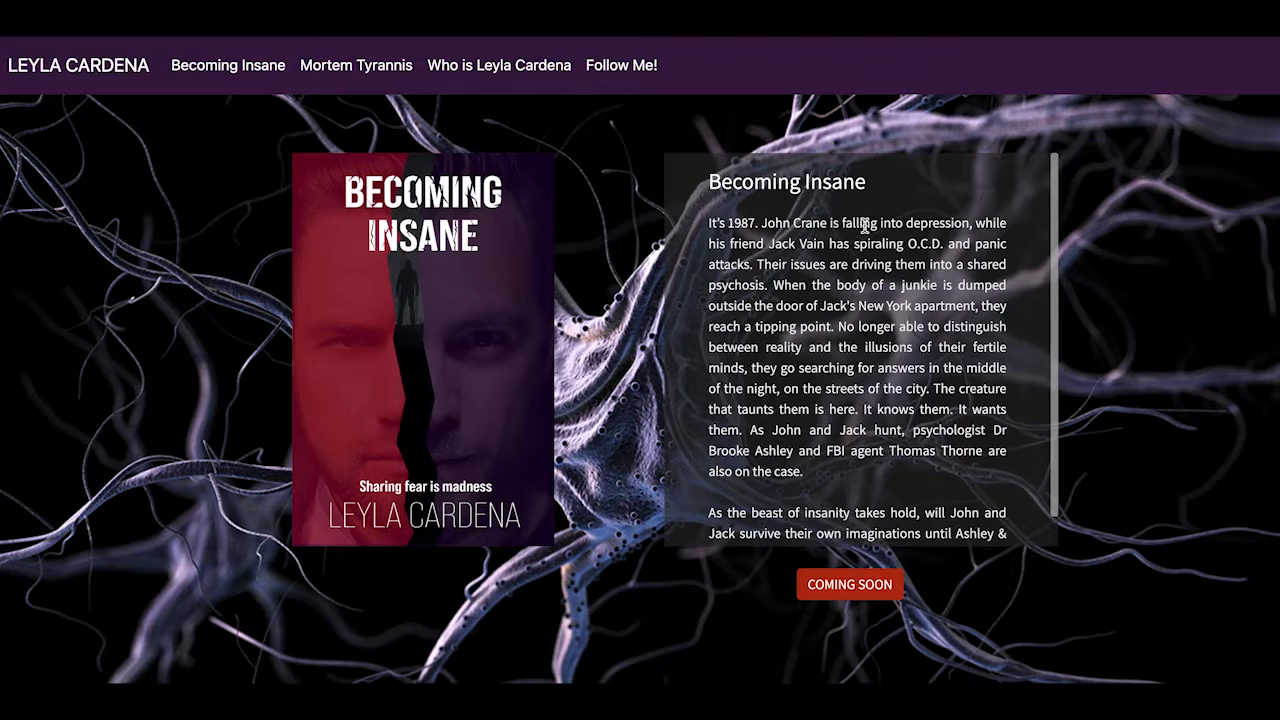
scroll(780, 230, down, 1)
scroll(1197, 338, down, 8)
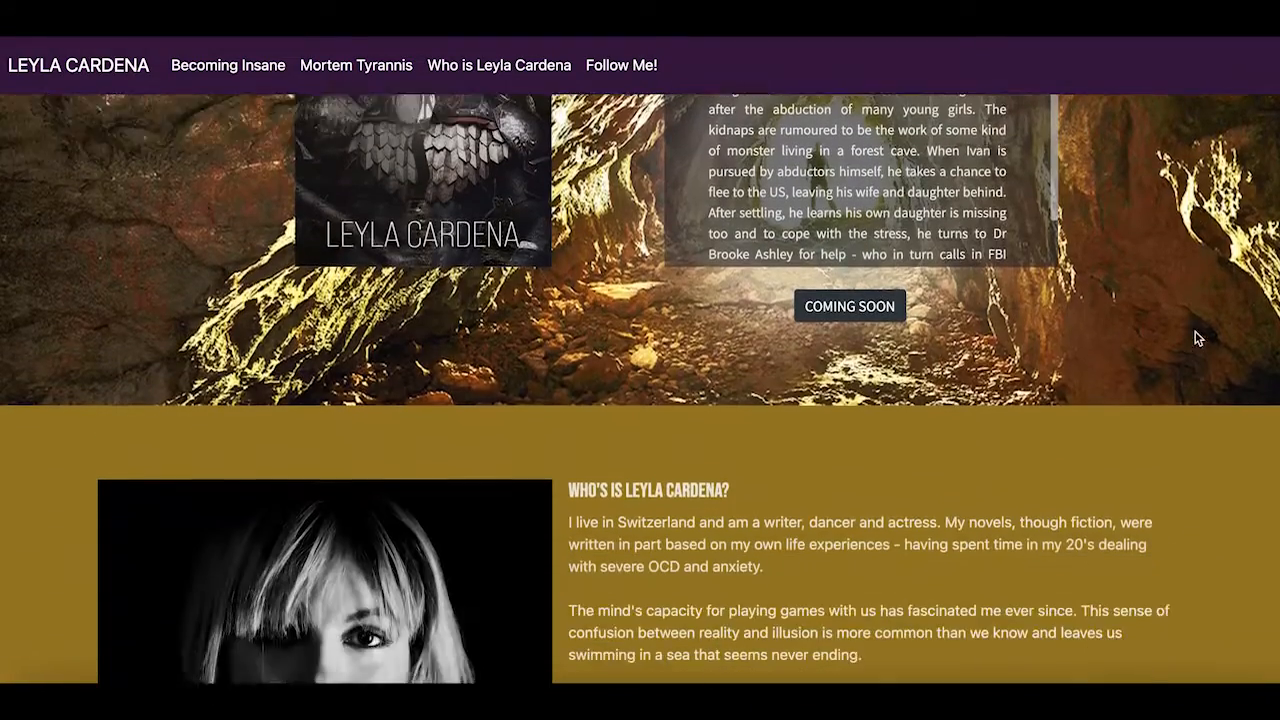
scroll(1198, 338, down, 3)
scroll(1198, 338, up, 2)
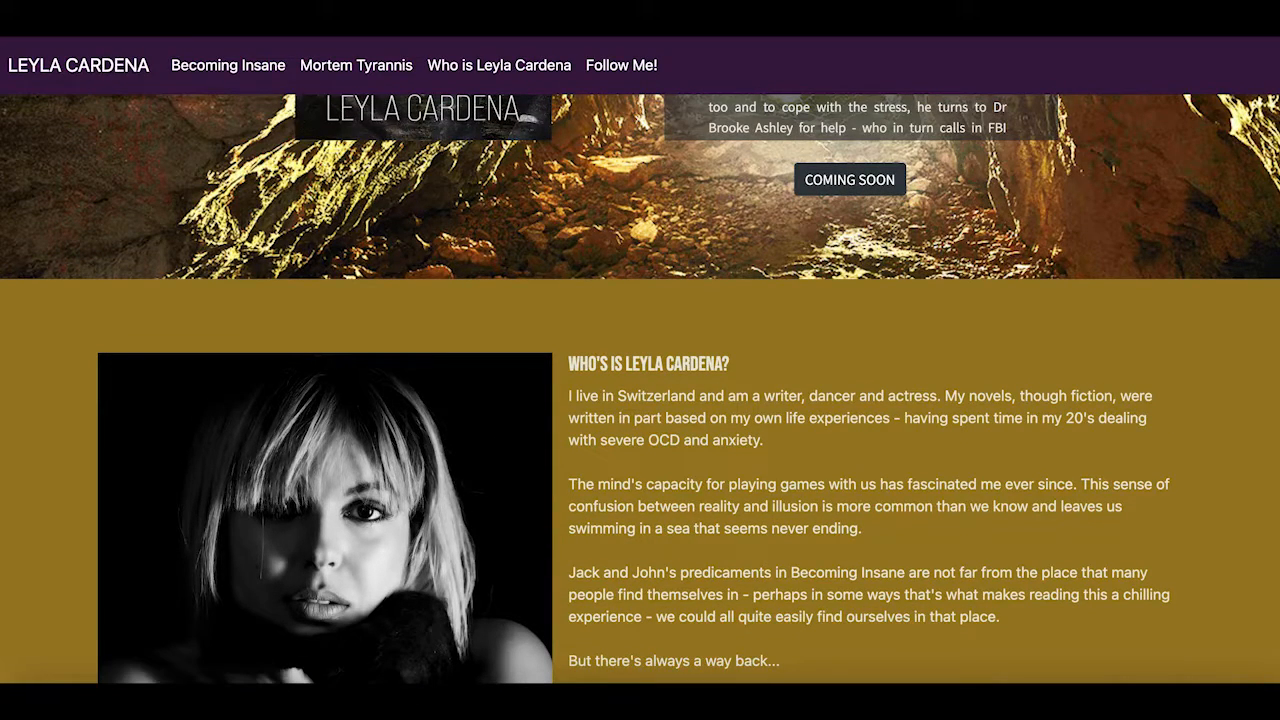
Return to the Edit your website tab and scroll its section list
click(400, 10)
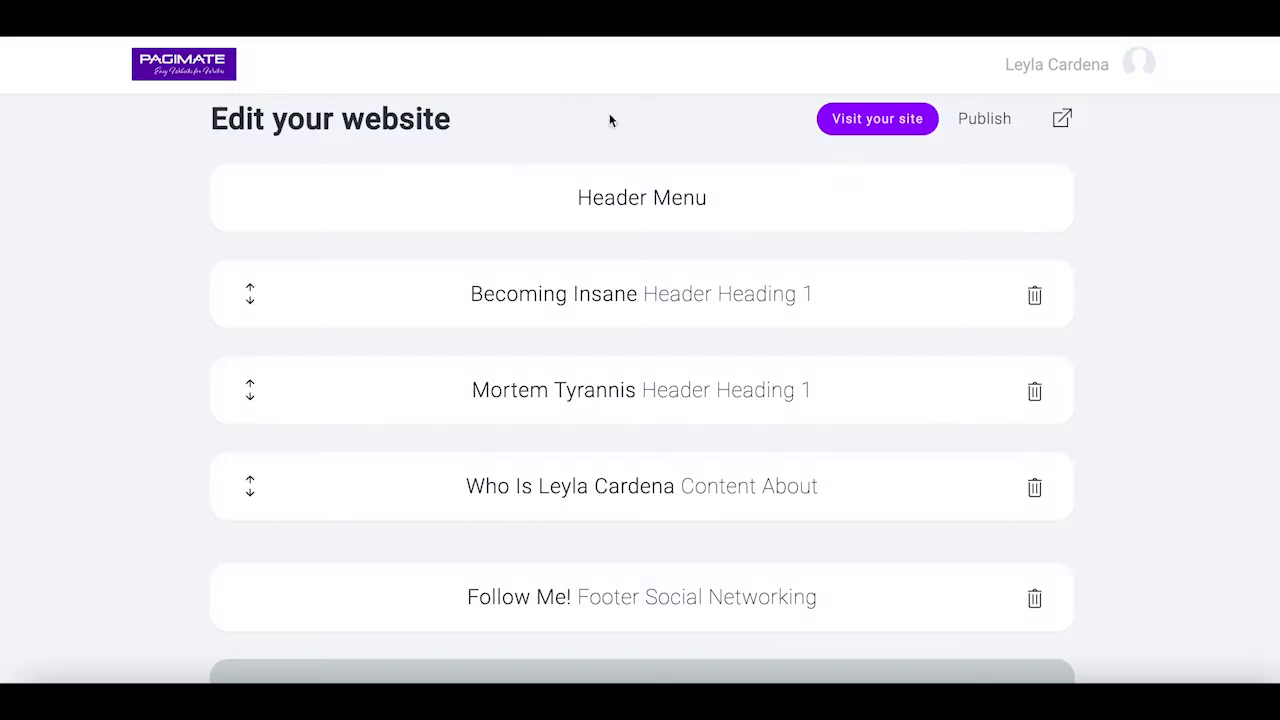
scroll(1157, 417, up, 1)
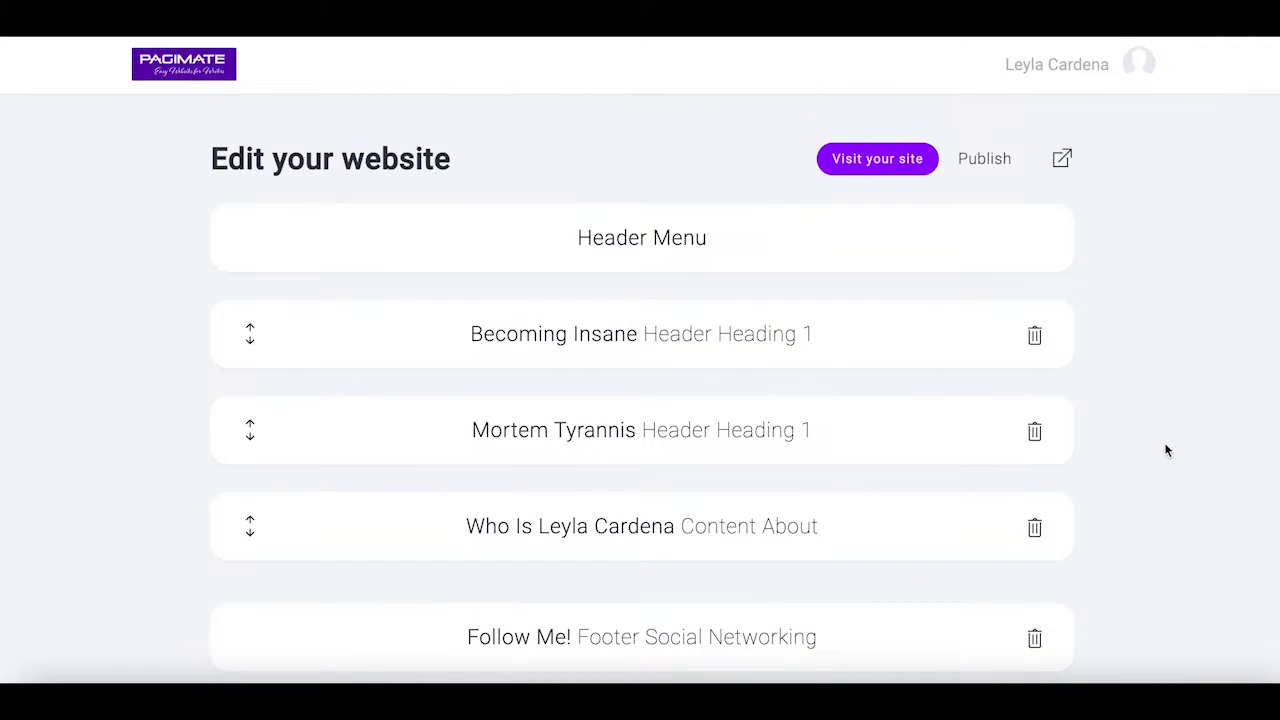
scroll(1199, 492, down, 3)
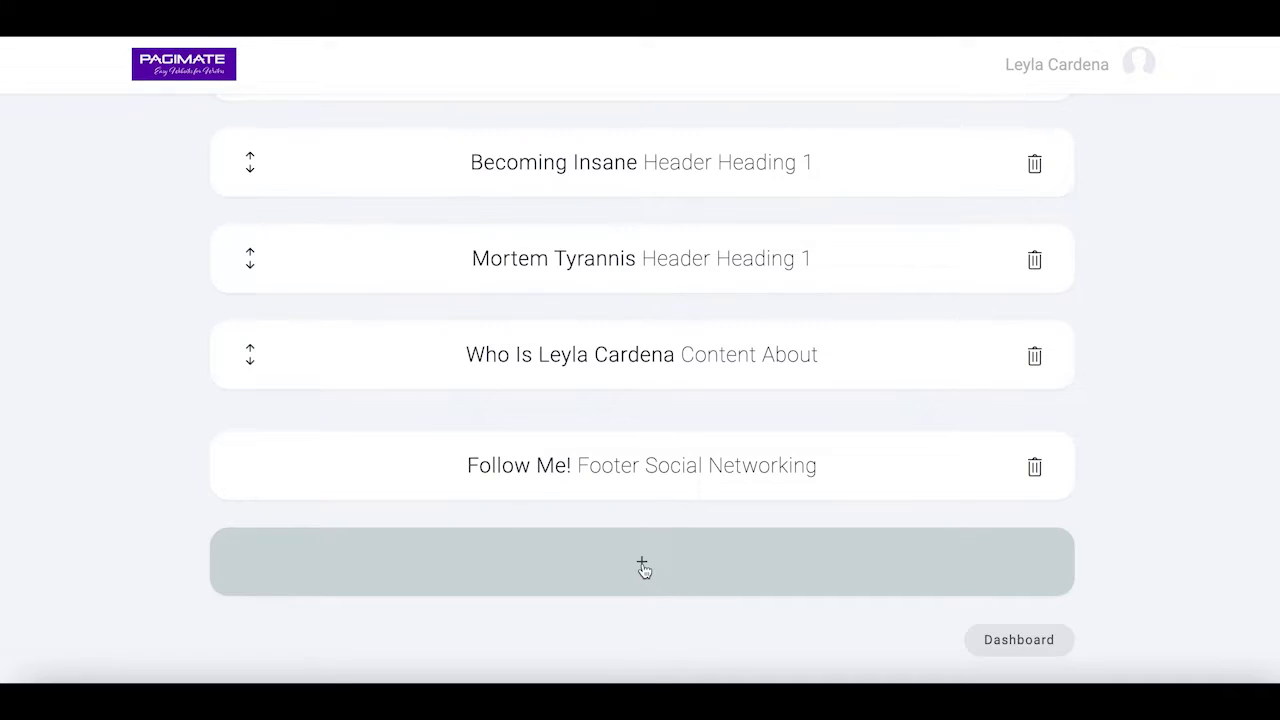
Add a new section using the Bookmagnet template from the Form options
click(643, 566)
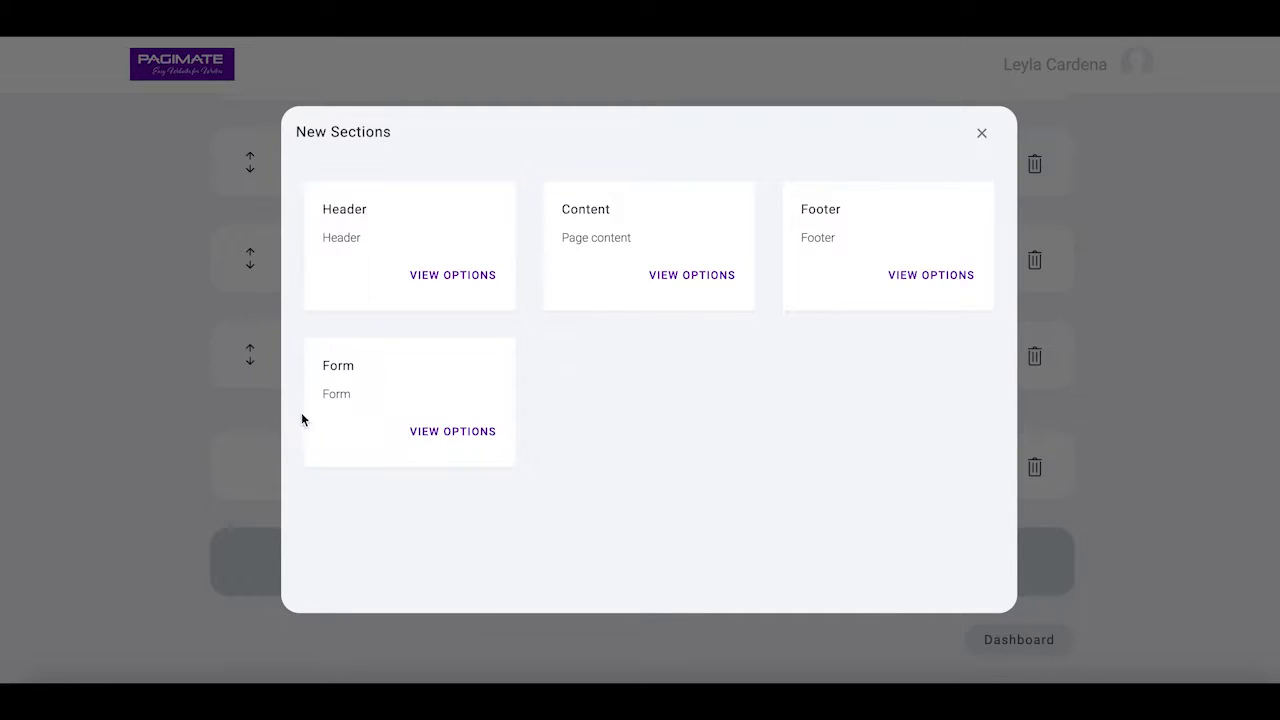
click(451, 438)
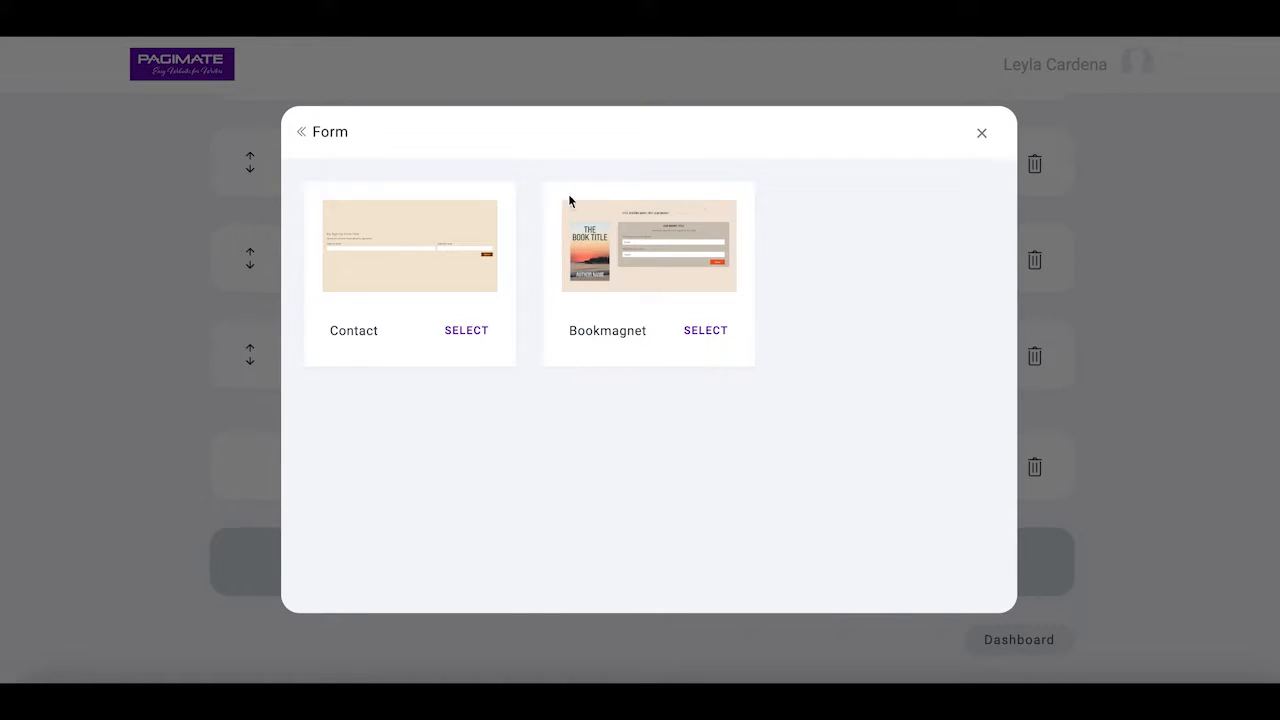
click(717, 337)
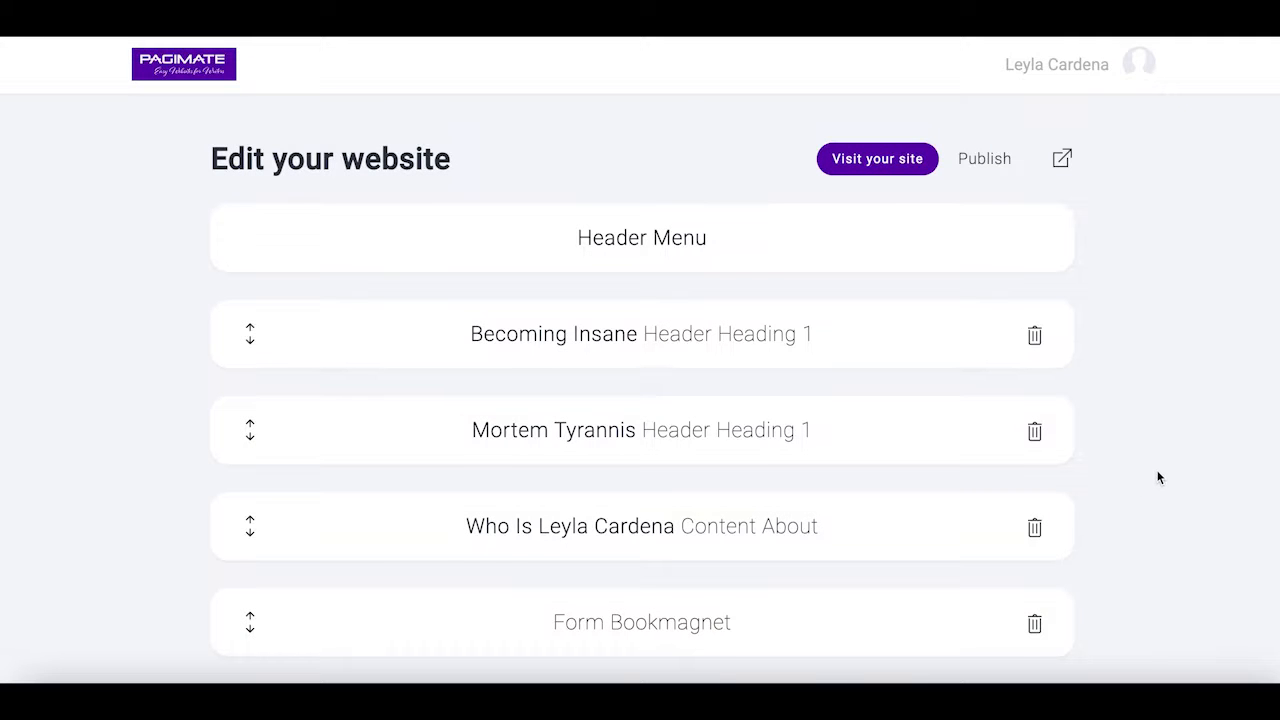
scroll(1158, 478, down, 1)
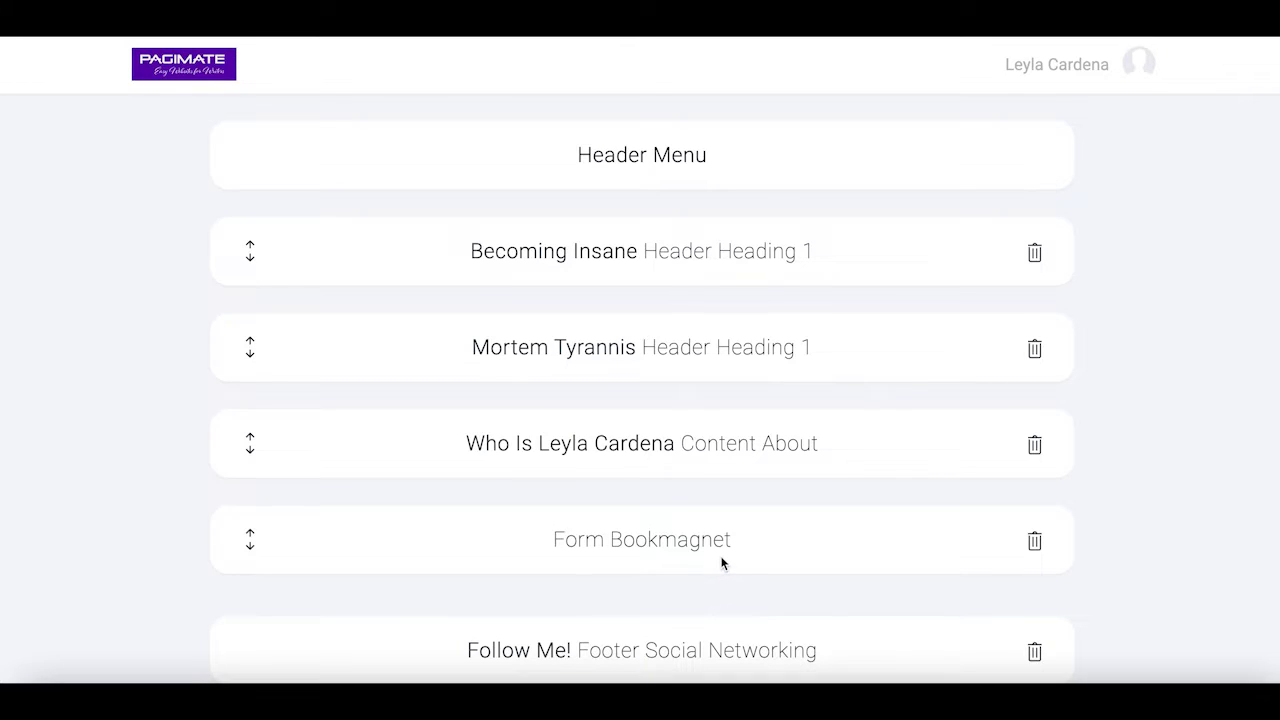
scroll(1049, 270, up, 2)
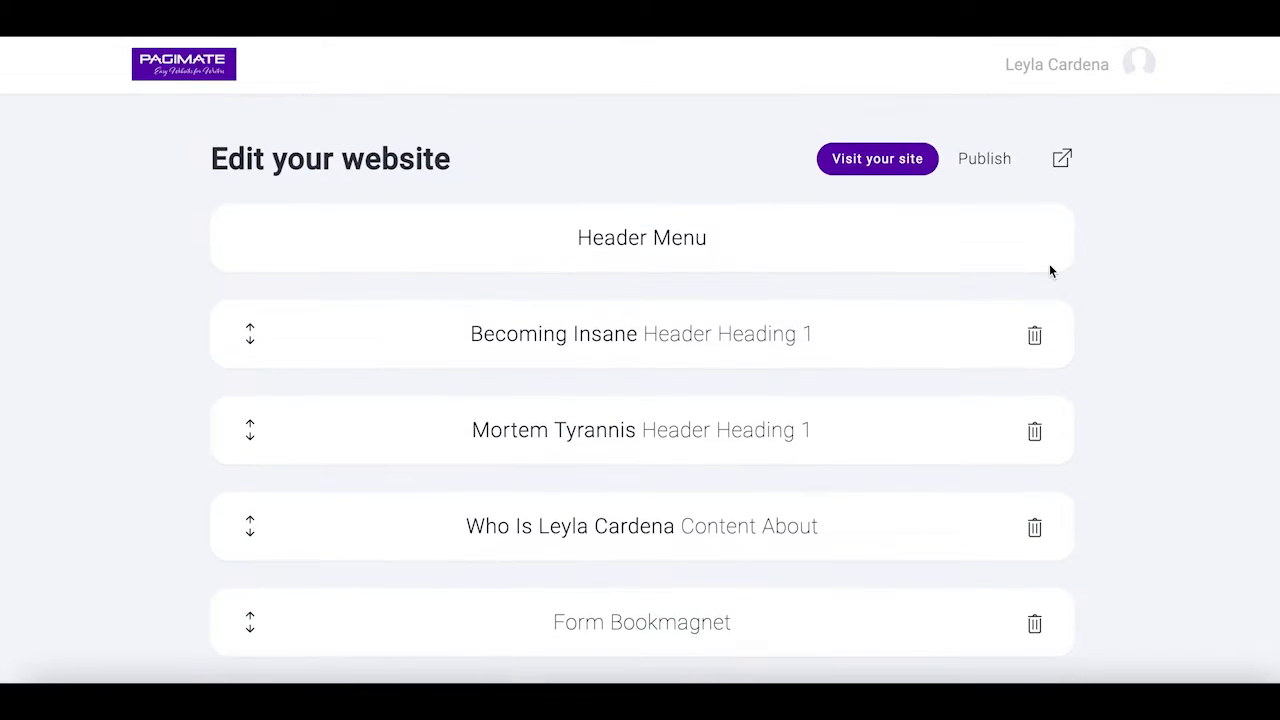
click(1062, 158)
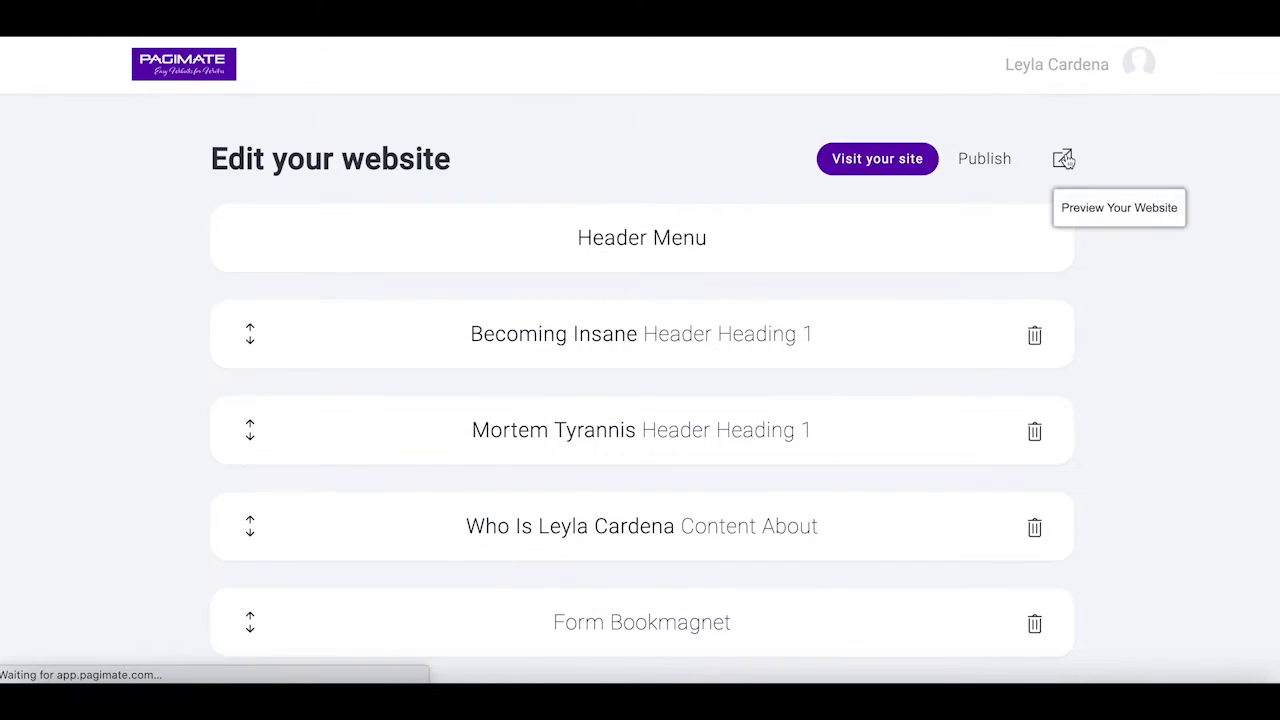
scroll(1105, 421, down, 10)
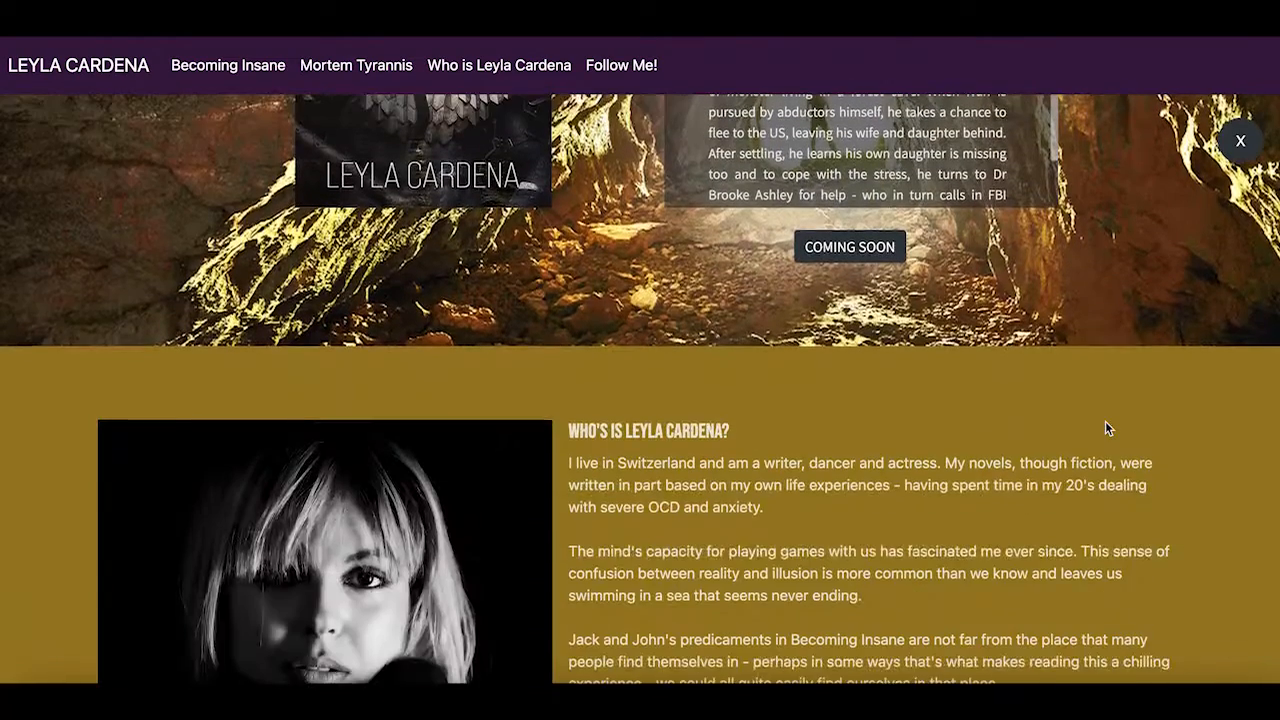
scroll(1106, 427, down, 5)
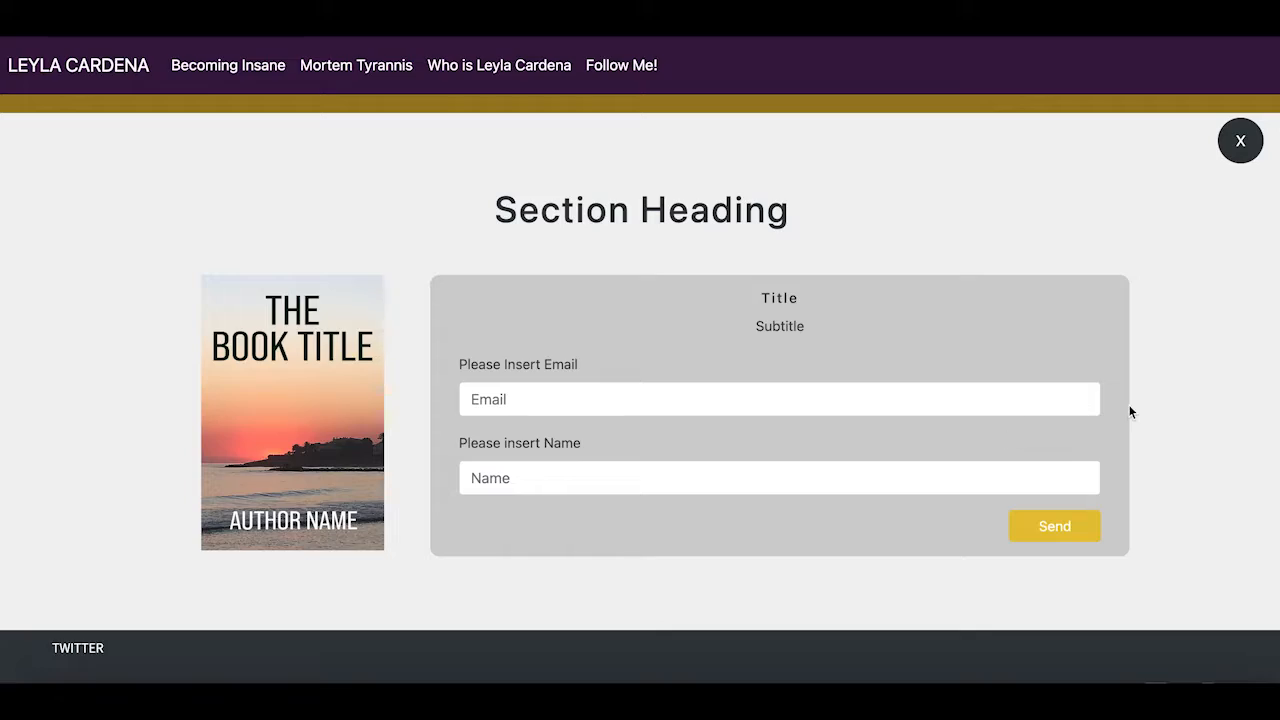
scroll(1163, 336, up, 3)
scroll(1163, 336, up, 15)
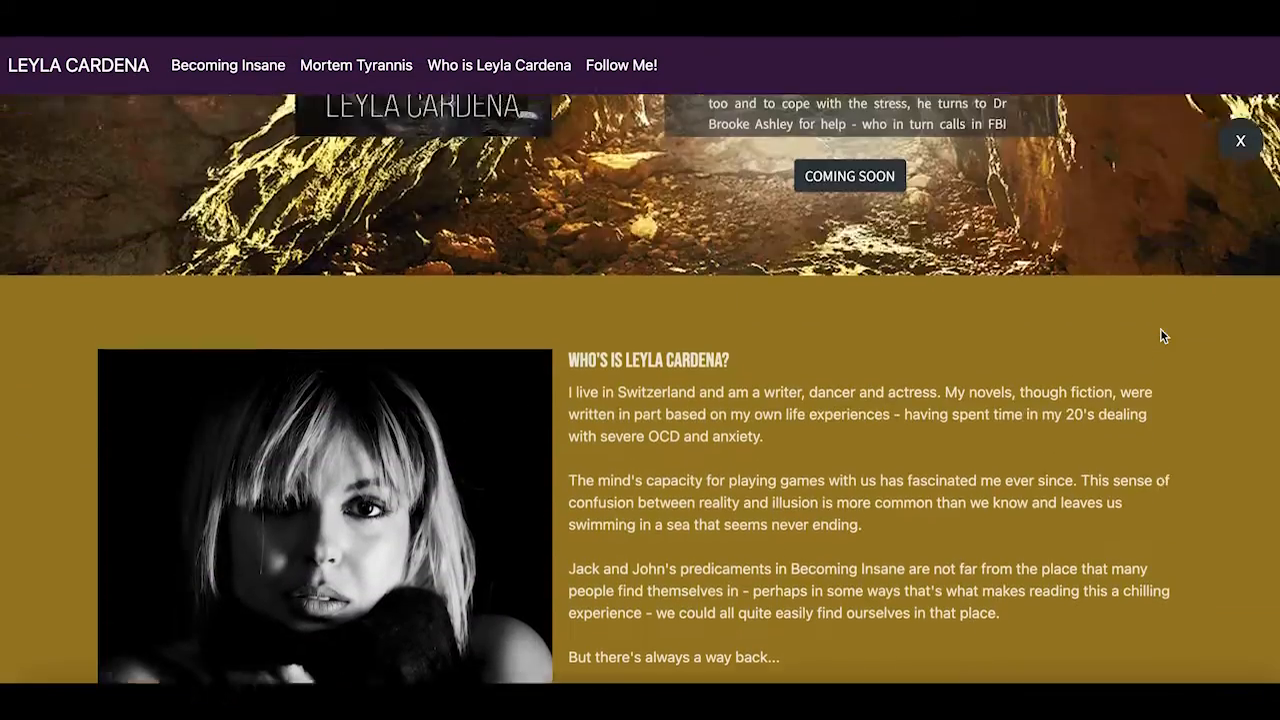
scroll(1163, 336, up, 1)
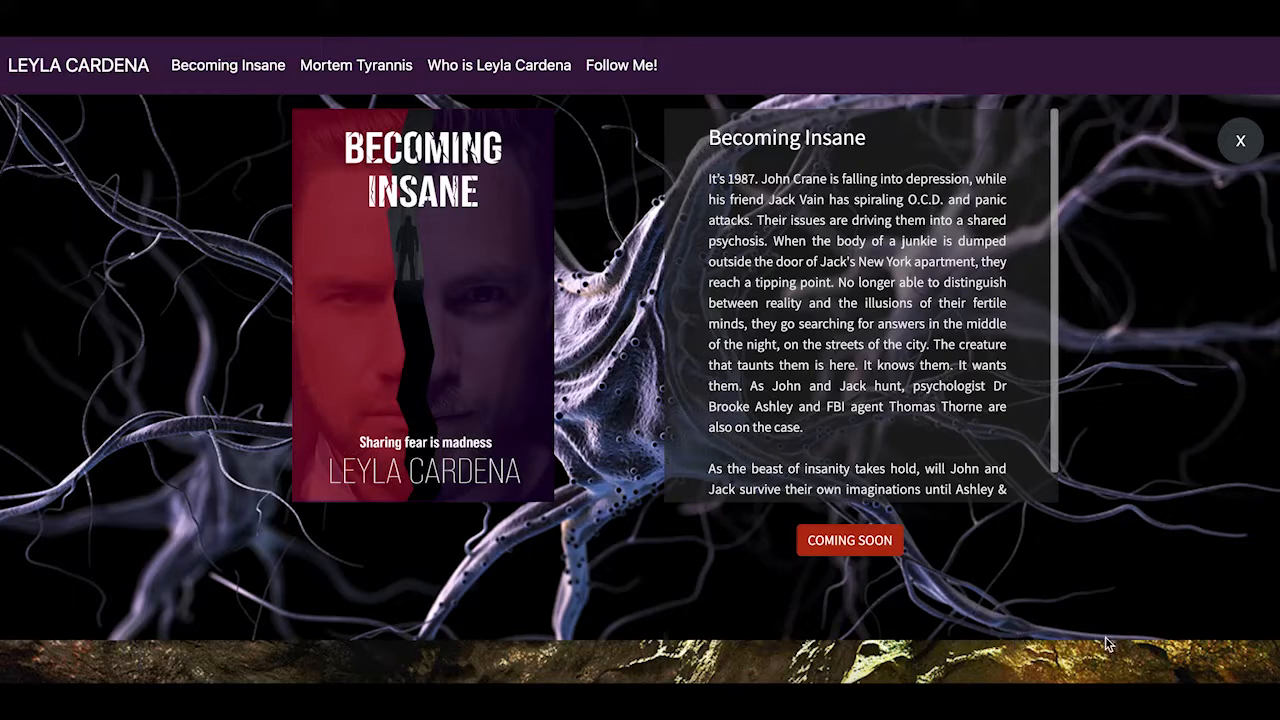
click(1240, 140)
scroll(1069, 408, down, 1)
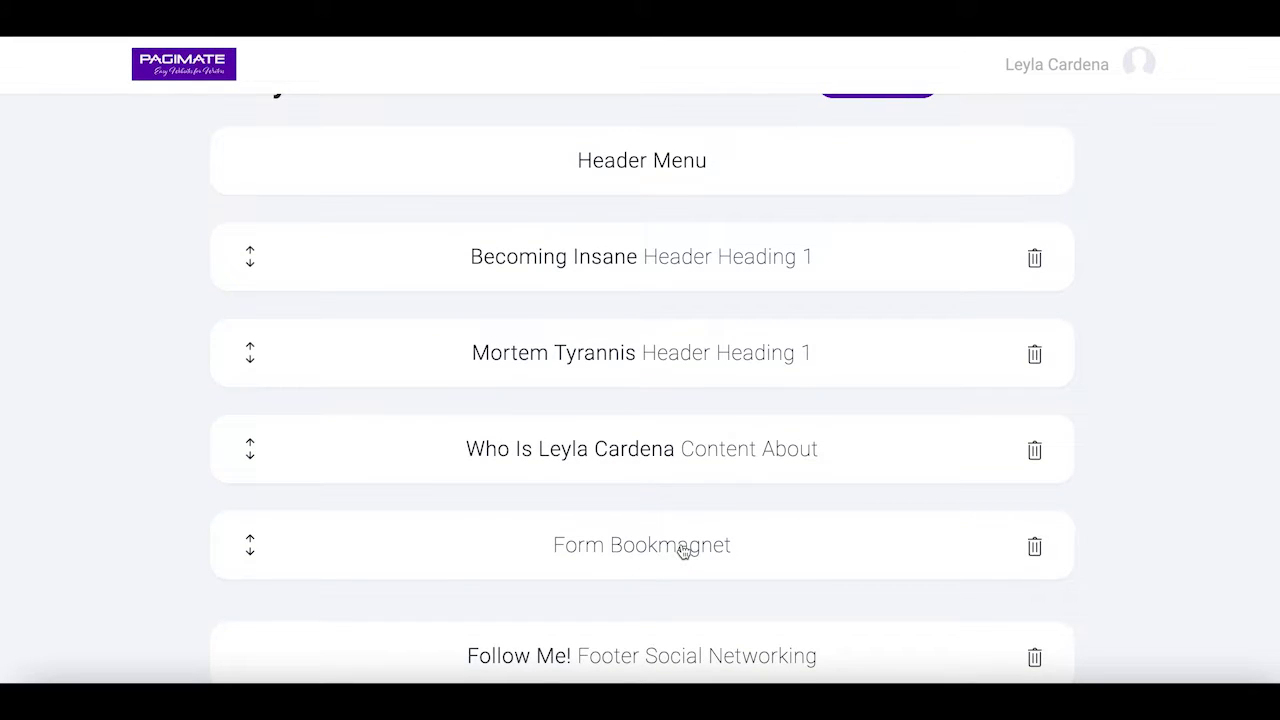
Drag Form Bookmagnet above Mortem Tyrannis and check the order in a site preview
drag(683, 549, 704, 312)
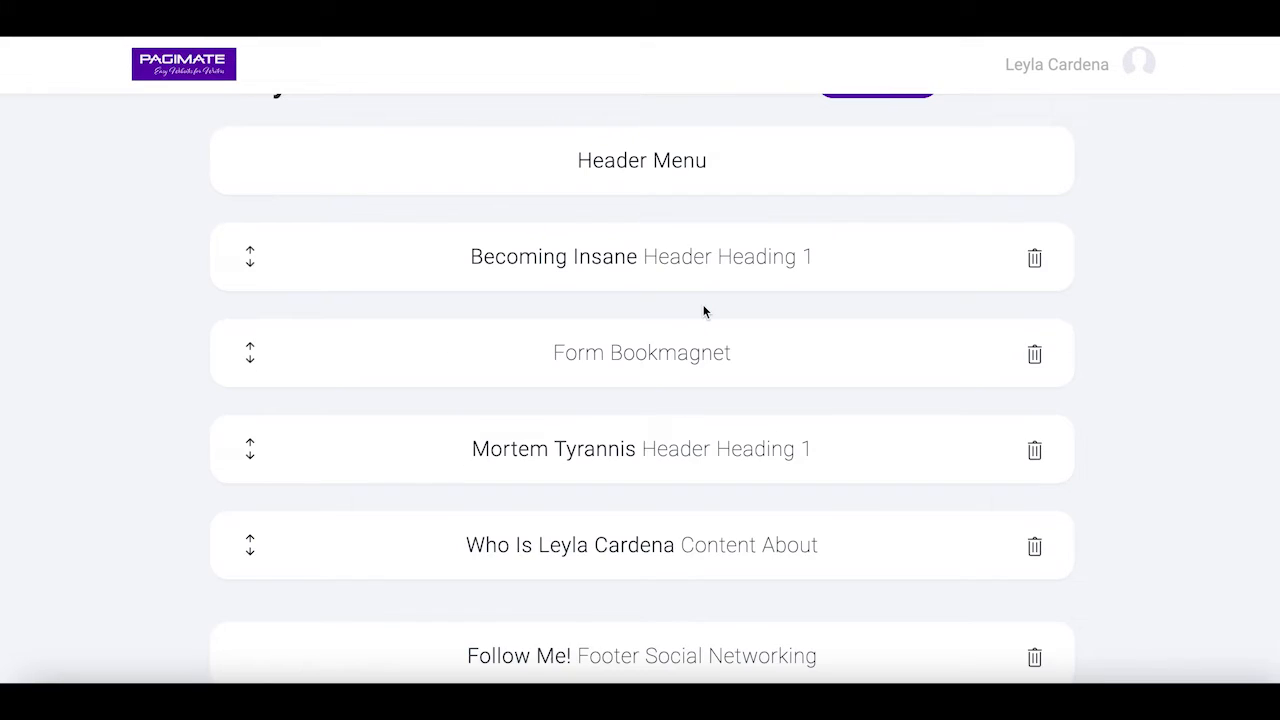
scroll(1069, 295, up, 1)
click(1060, 157)
scroll(1200, 438, down, 4)
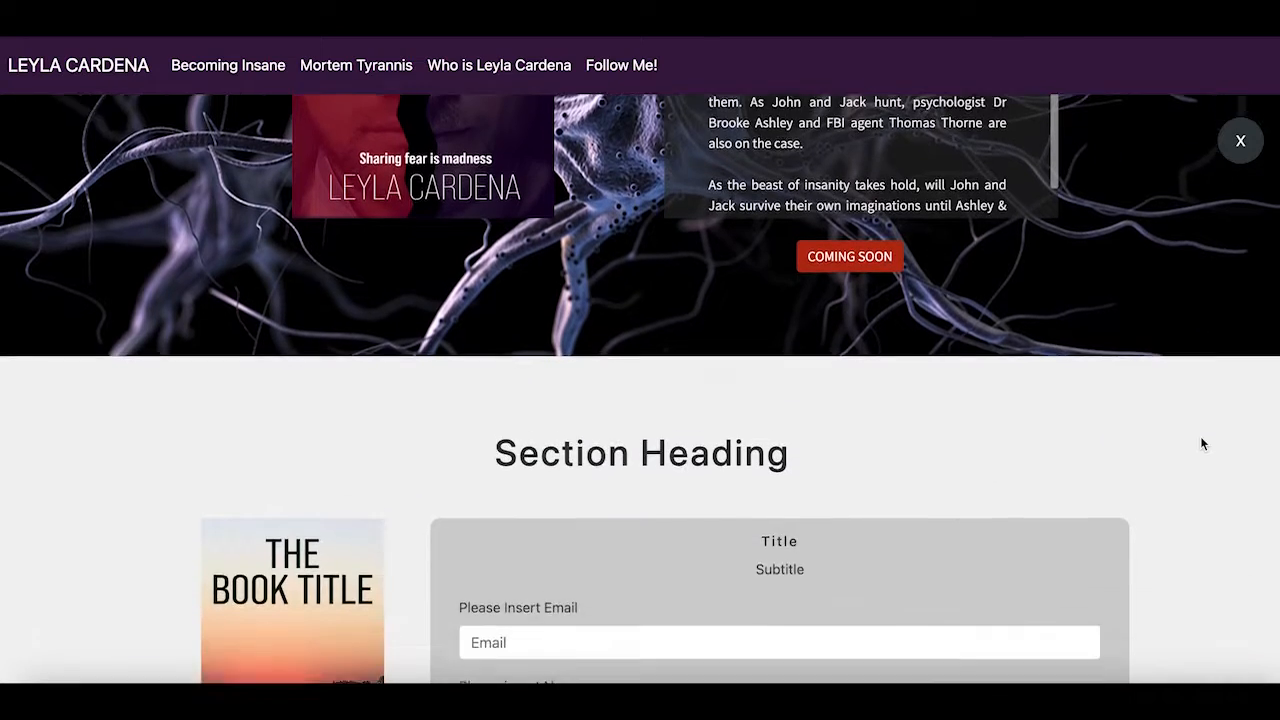
scroll(1202, 443, down, 1)
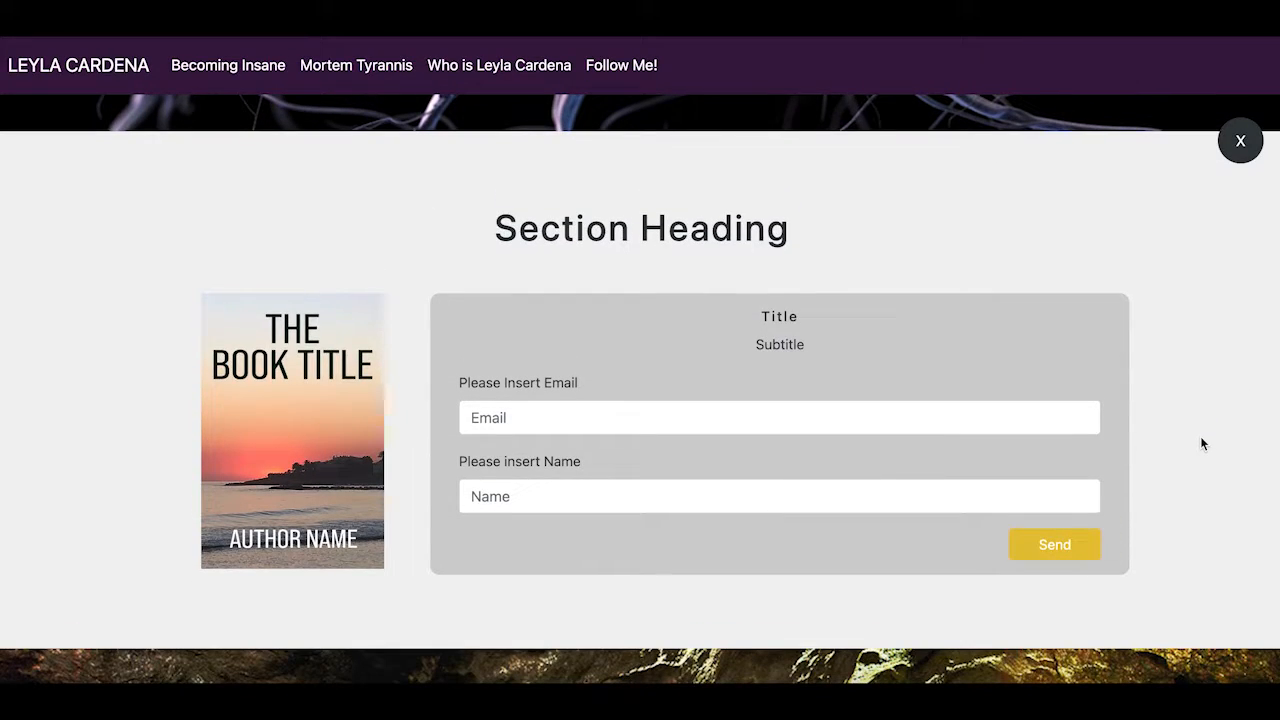
click(1240, 141)
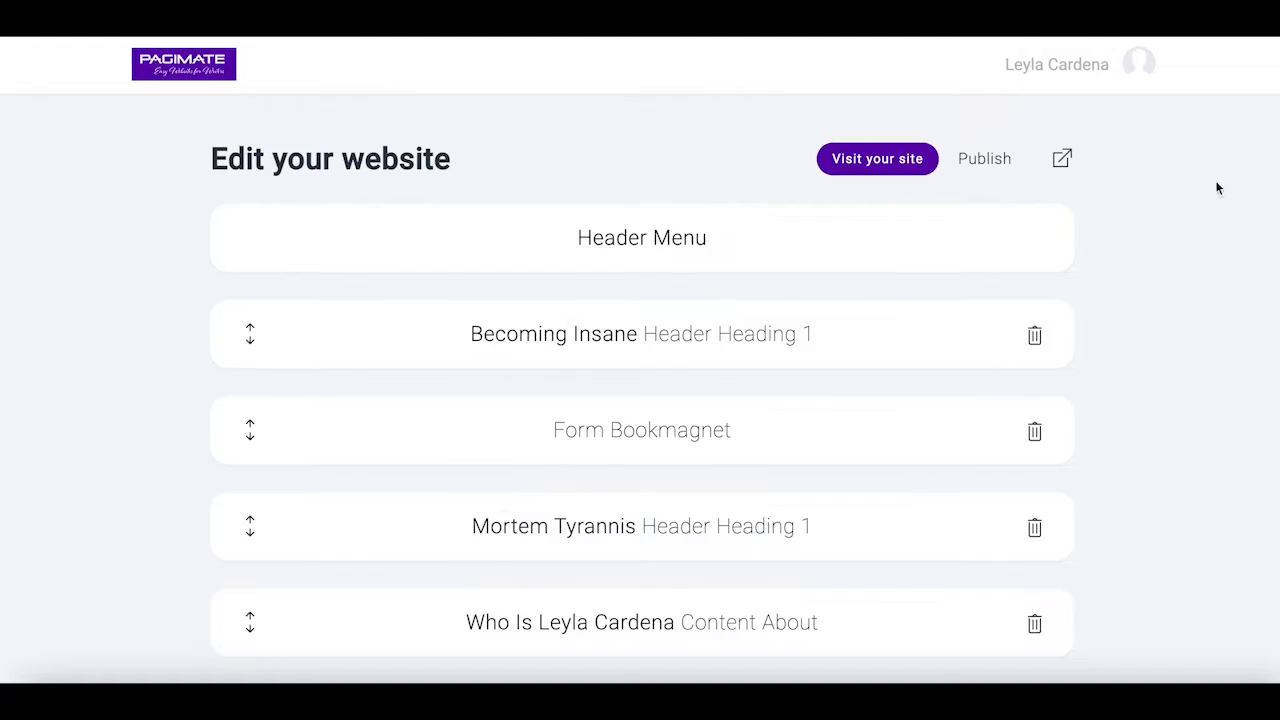
scroll(1172, 336, down, 1)
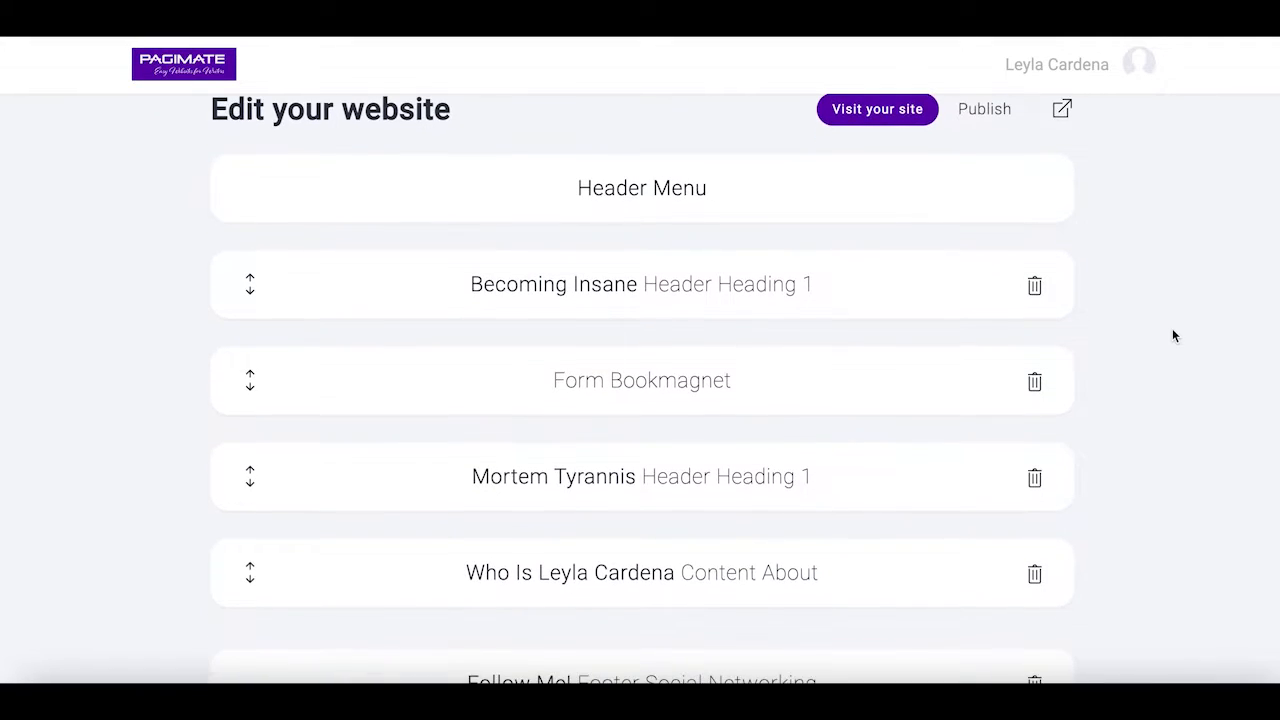
Open the Form Bookmagnet section's settings editor
click(654, 377)
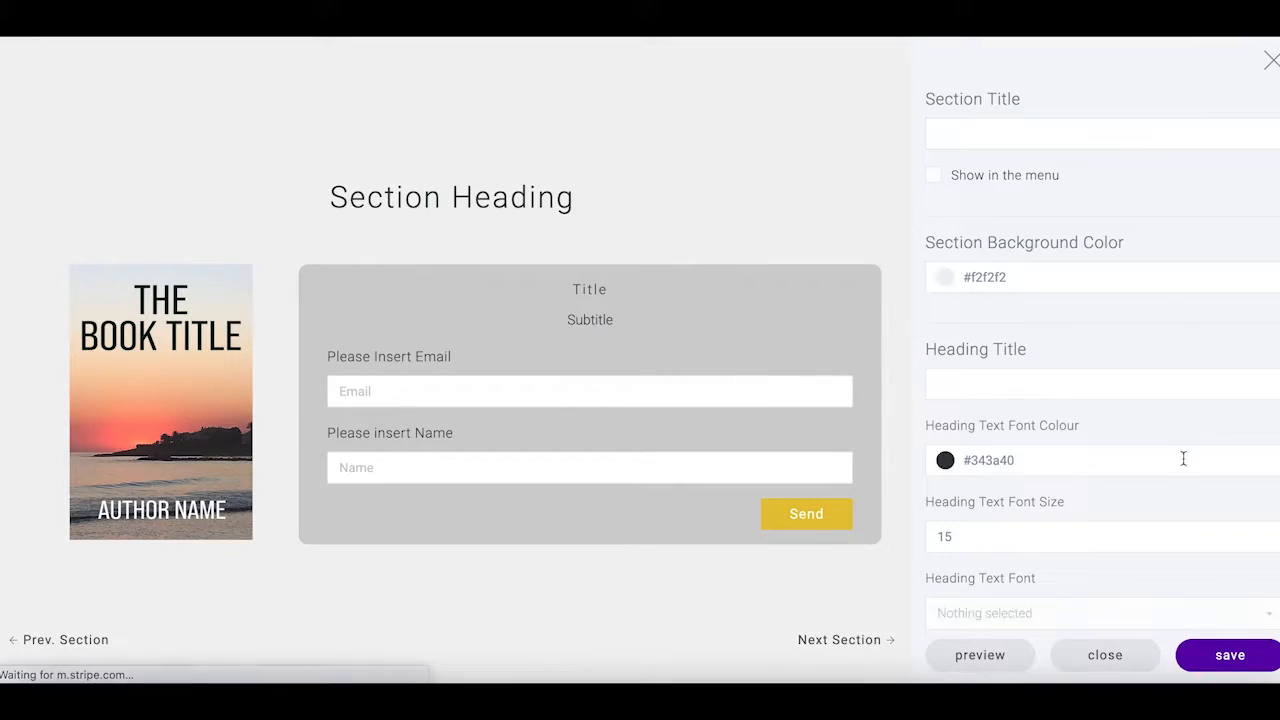
scroll(1211, 506, down, 1)
scroll(1211, 505, down, 2)
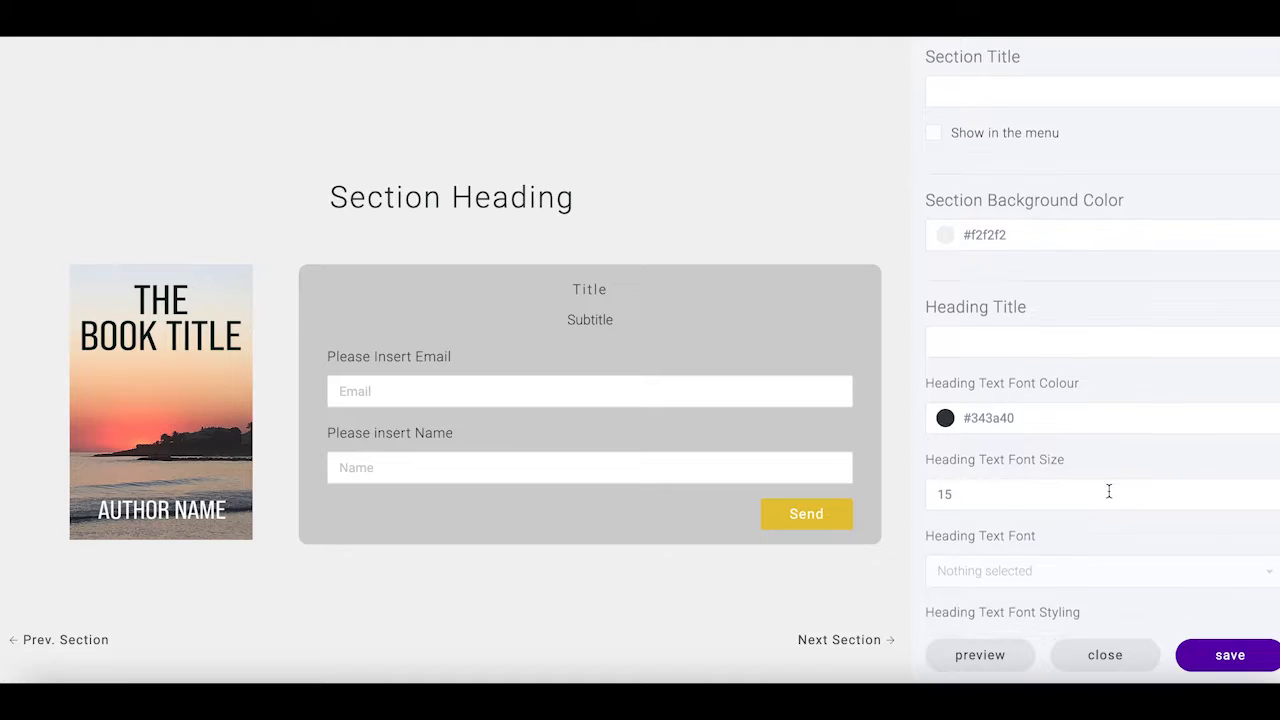
scroll(1126, 524, up, 1)
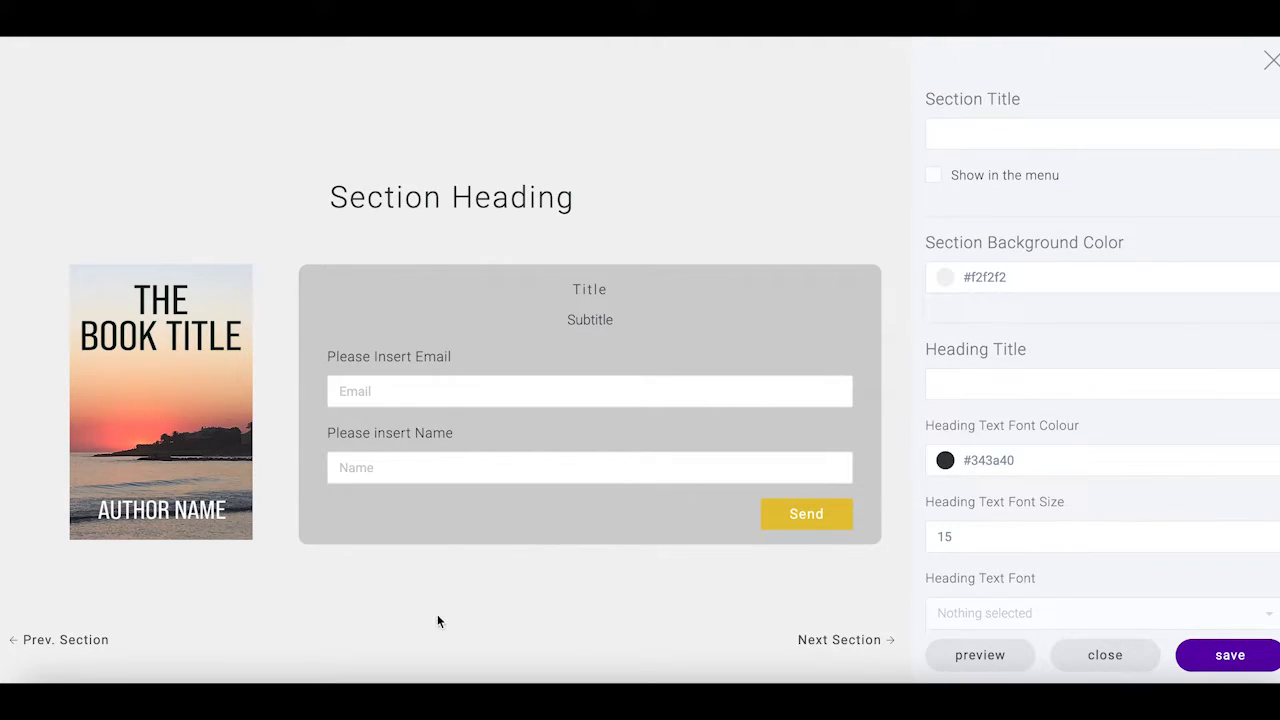
Step back to Becoming Insane, then forward through the form to Mortem Tyrannis
click(80, 641)
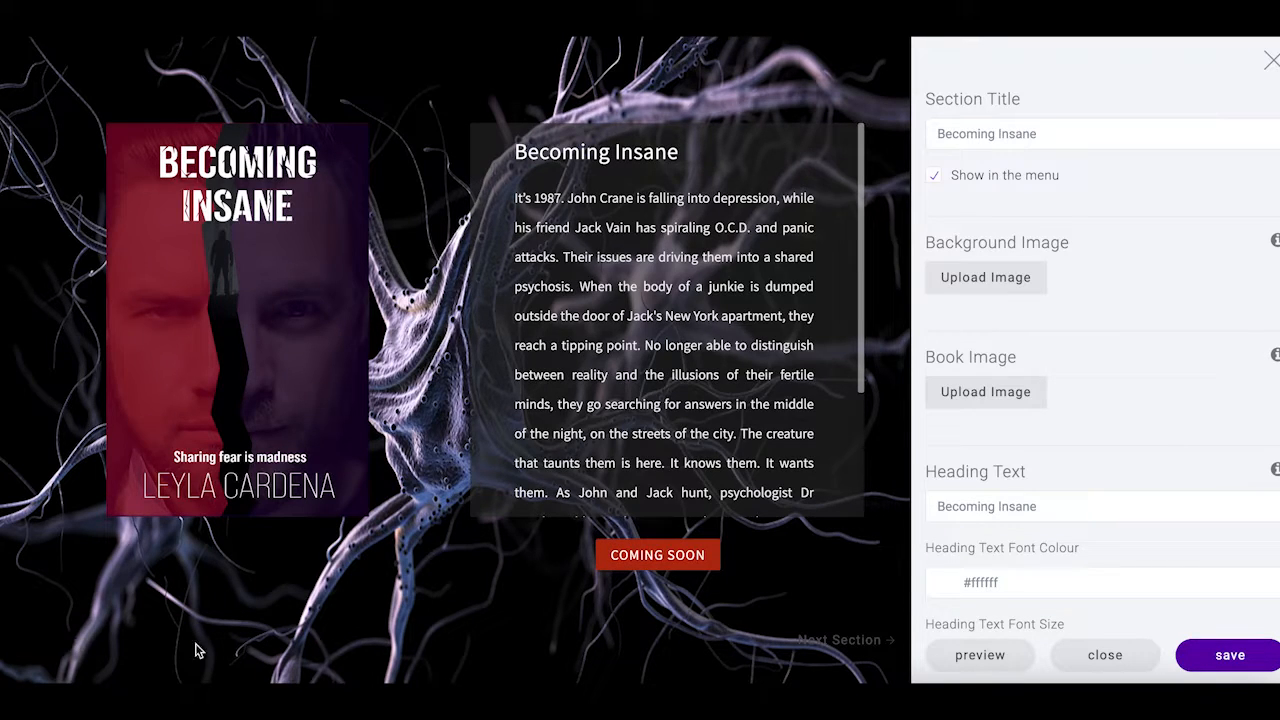
click(846, 640)
click(840, 638)
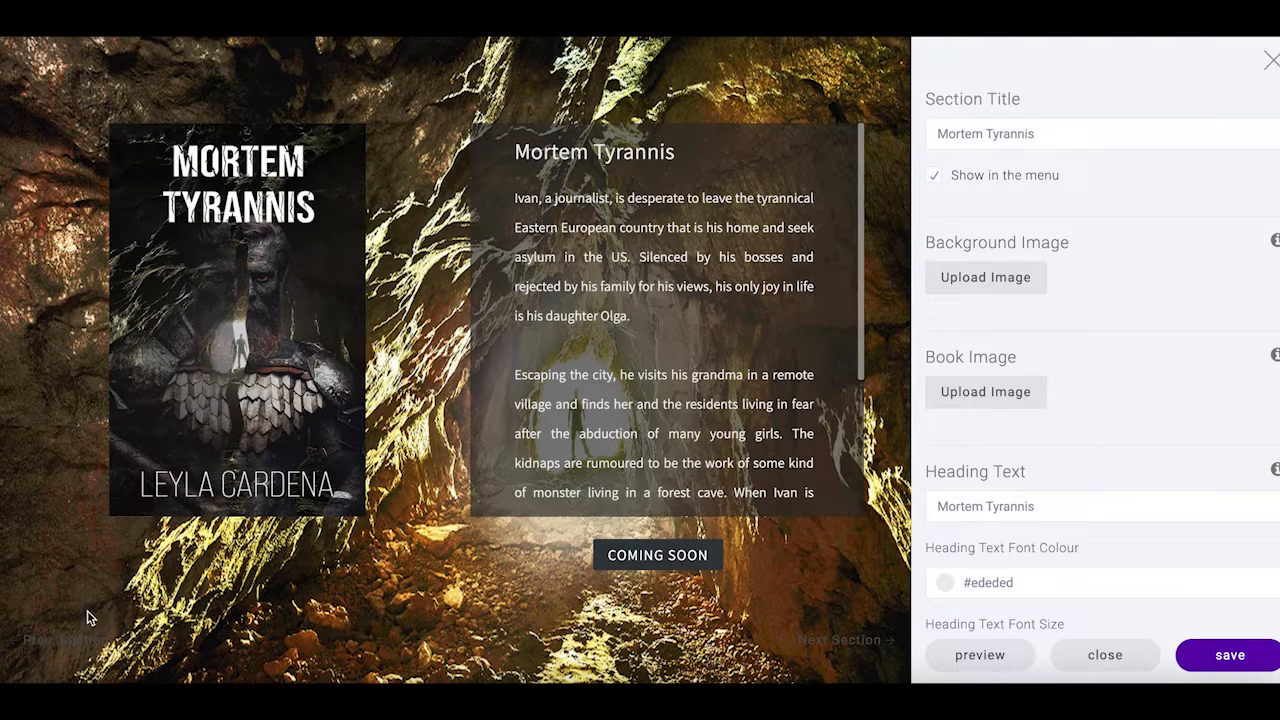
Back on the form section, title it 'Join Me' and tick 'Show in the menu'
click(67, 641)
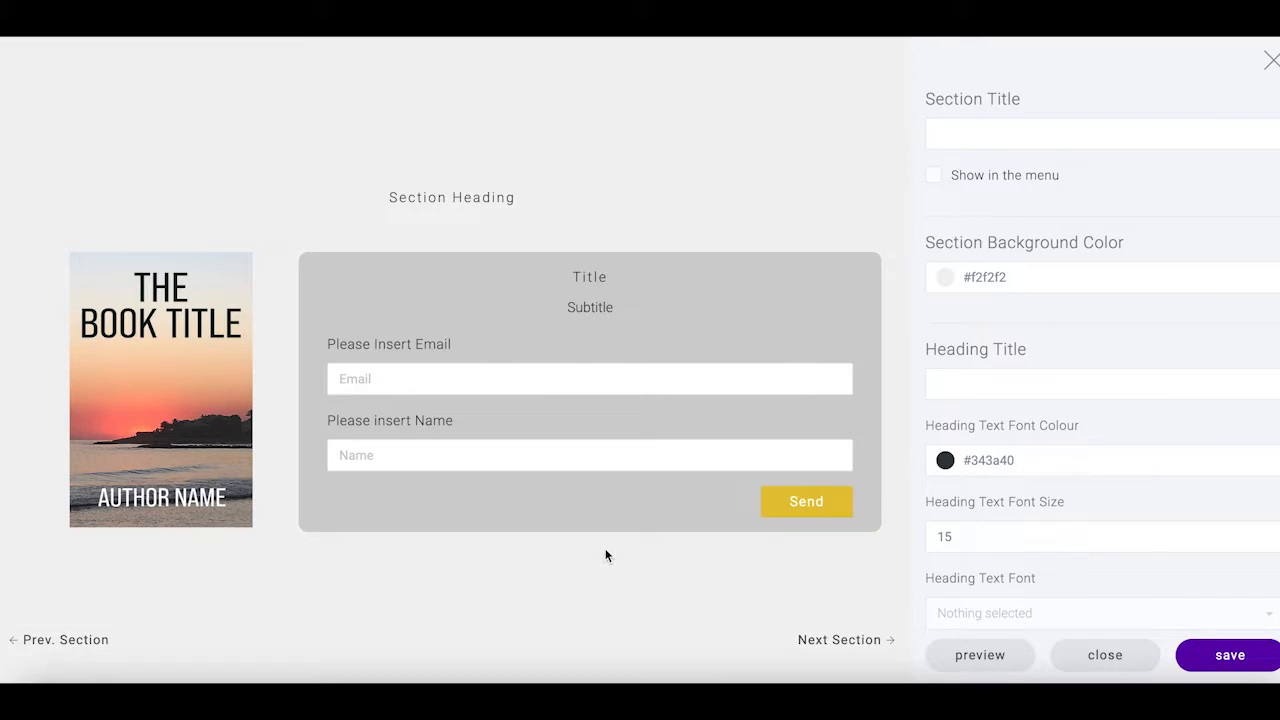
click(1100, 134)
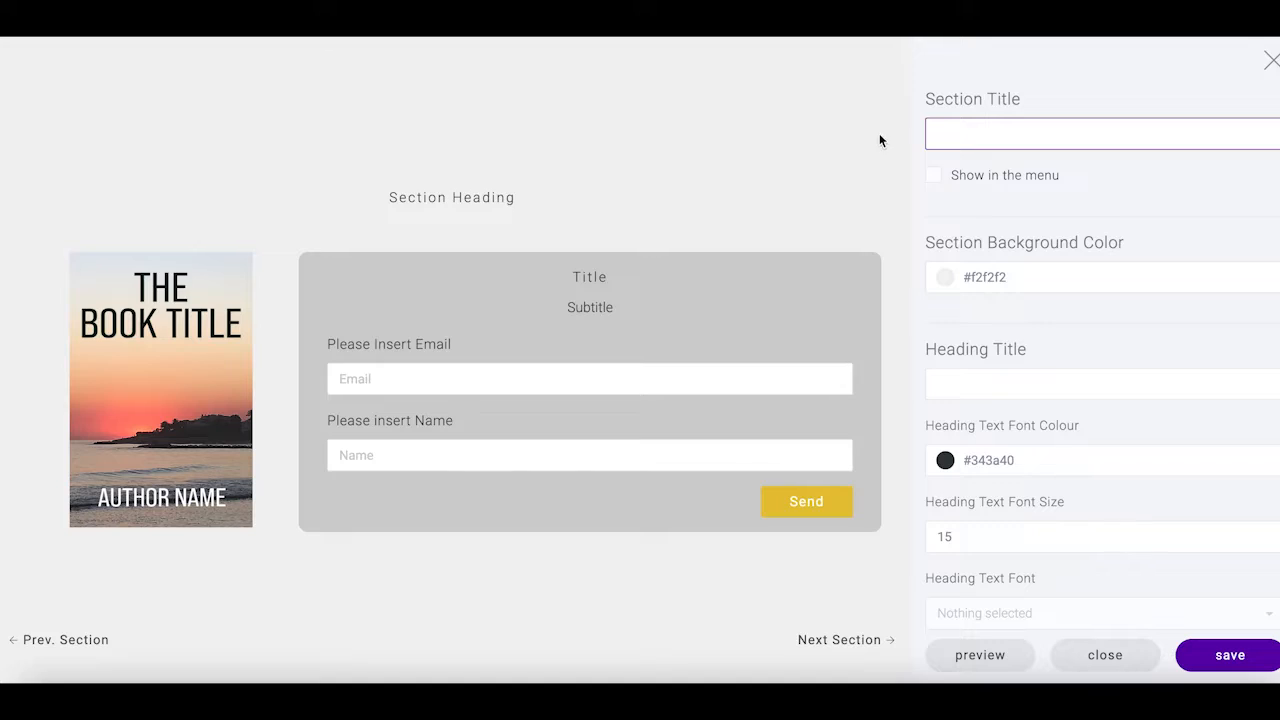
text(Join Me)
click(938, 176)
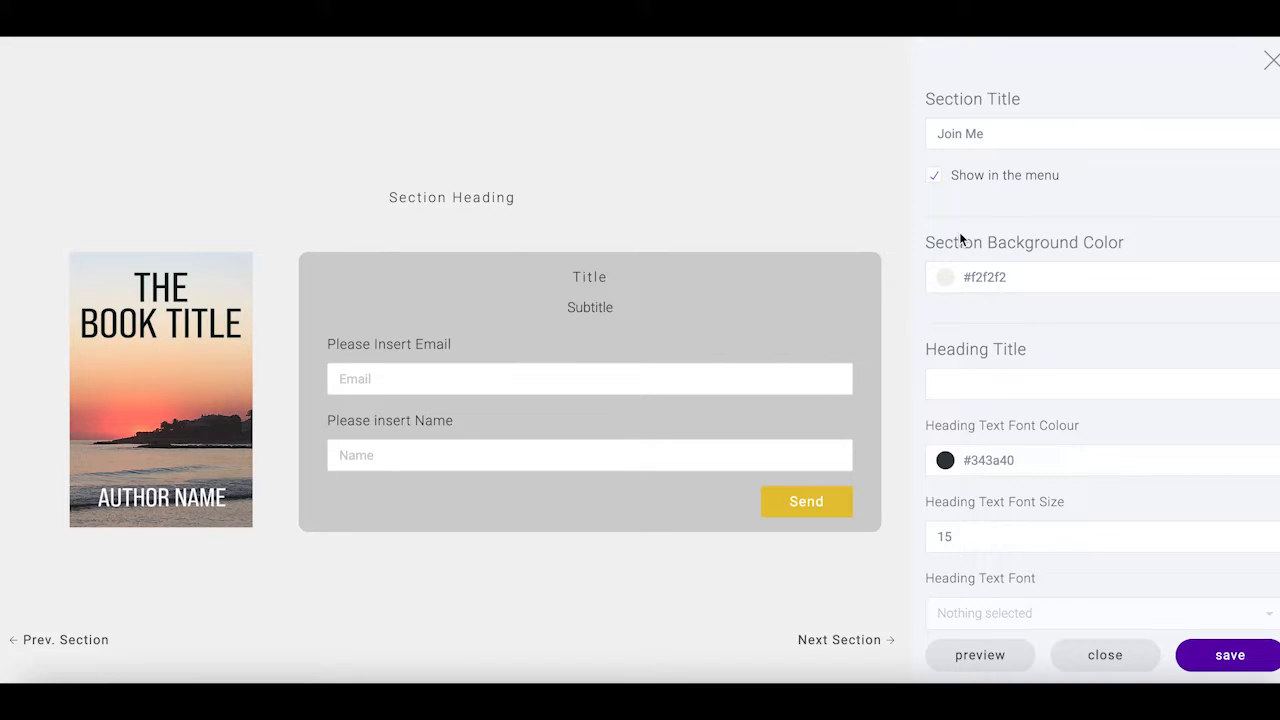
scroll(1088, 303, down, 1)
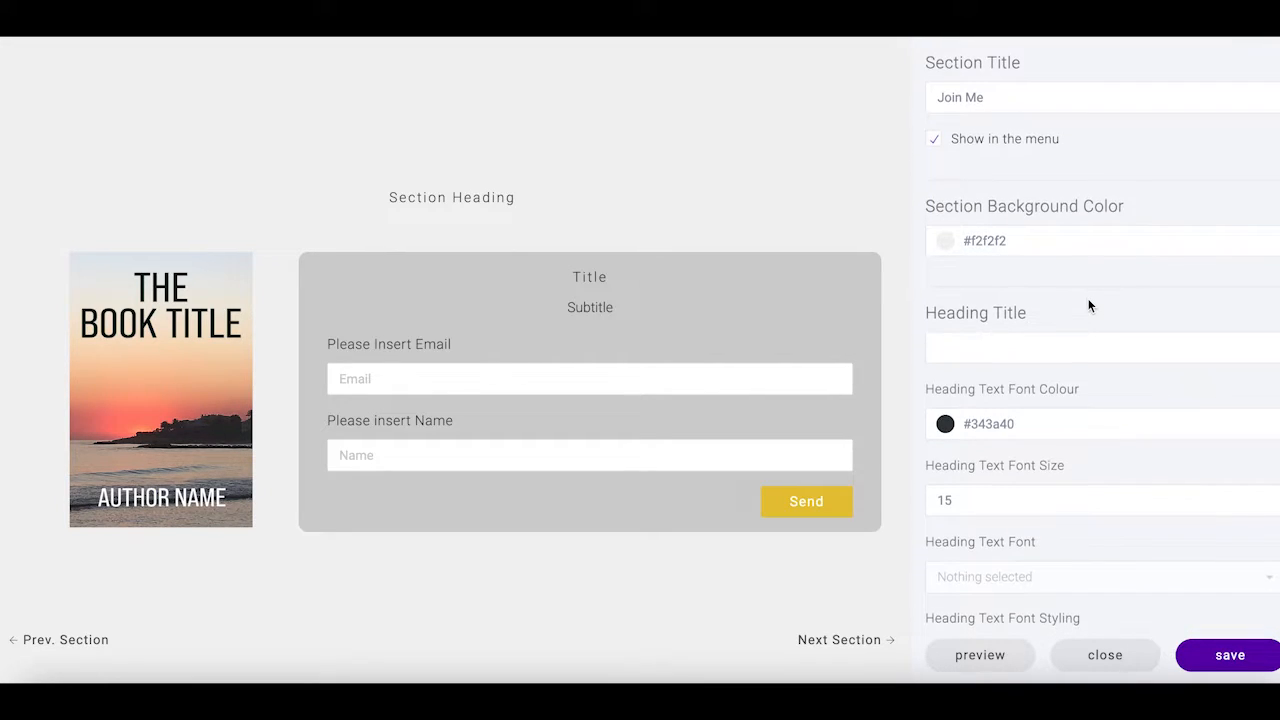
scroll(1088, 341, down, 5)
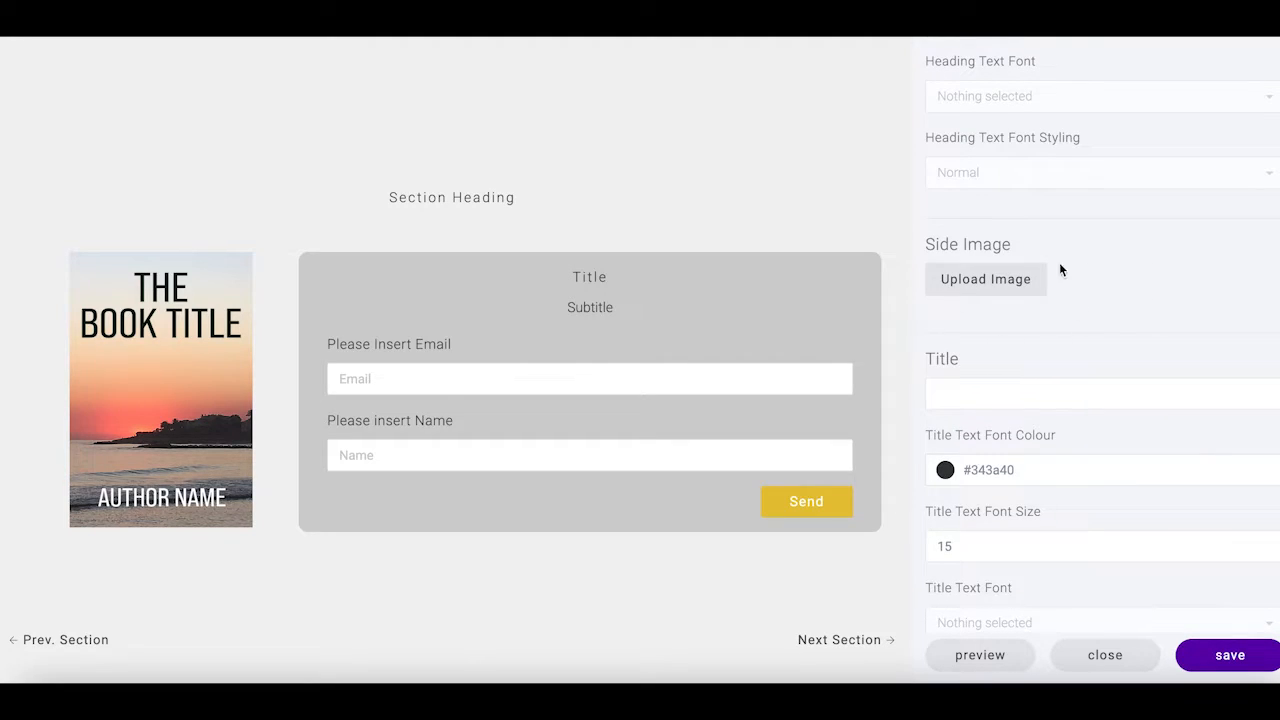
Upload InLoveCover2.jpg as the sign-up form's side image
click(995, 289)
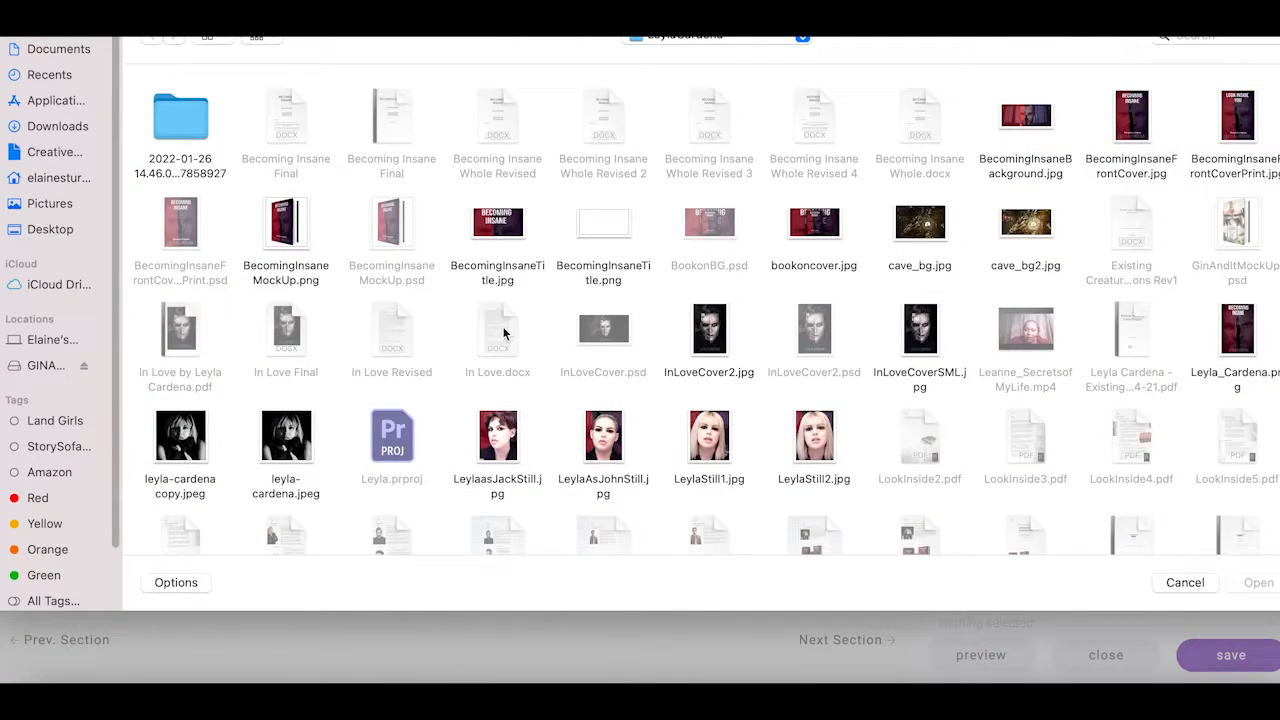
scroll(800, 427, down, 1)
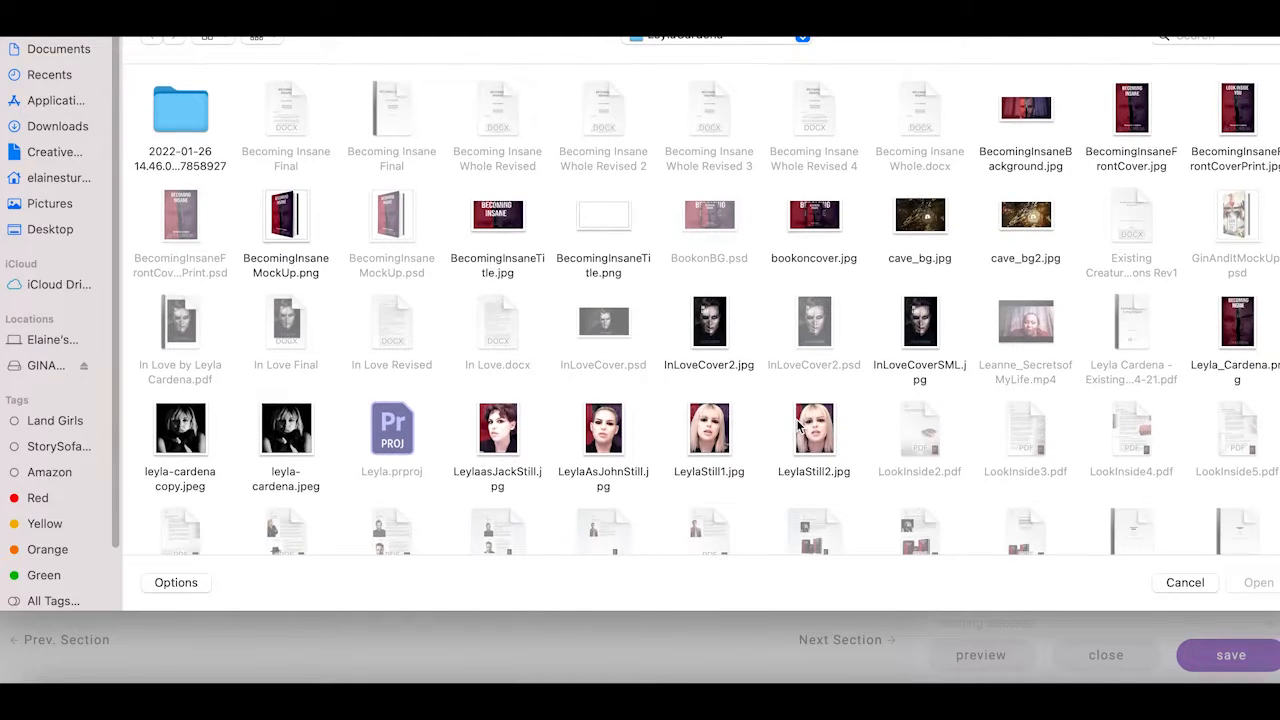
scroll(798, 425, down, 1)
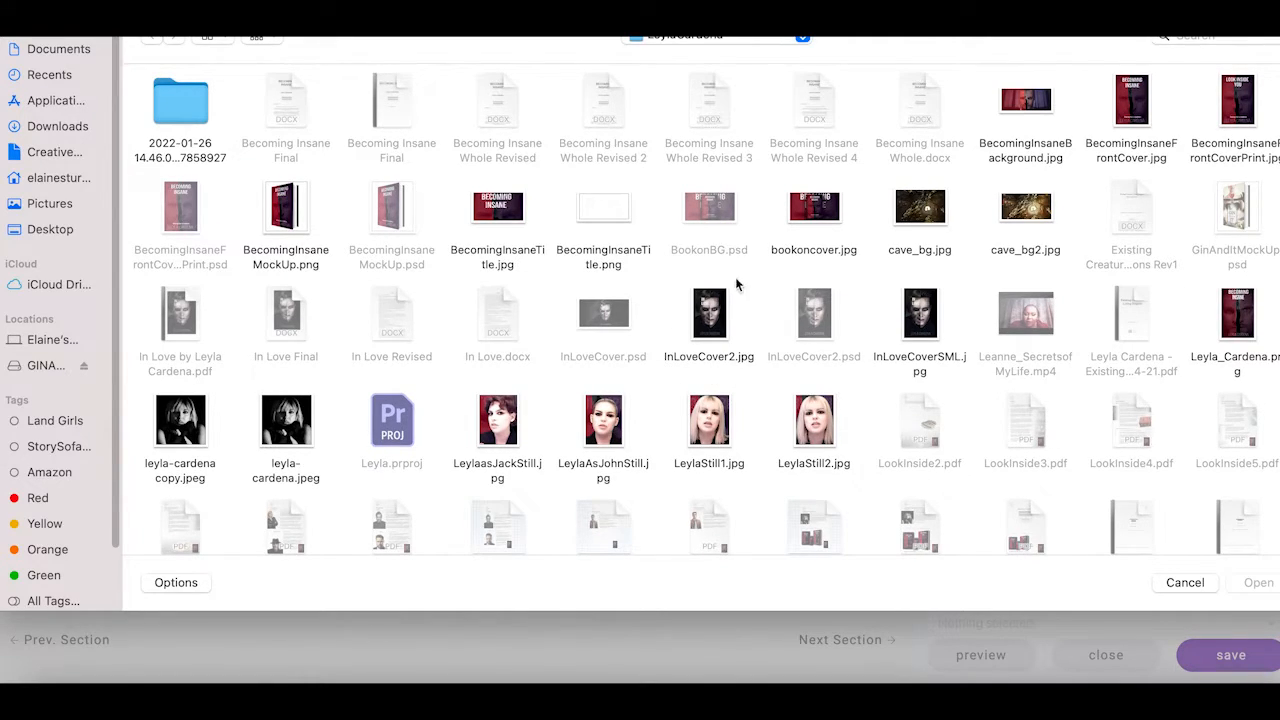
click(710, 322)
click(1240, 586)
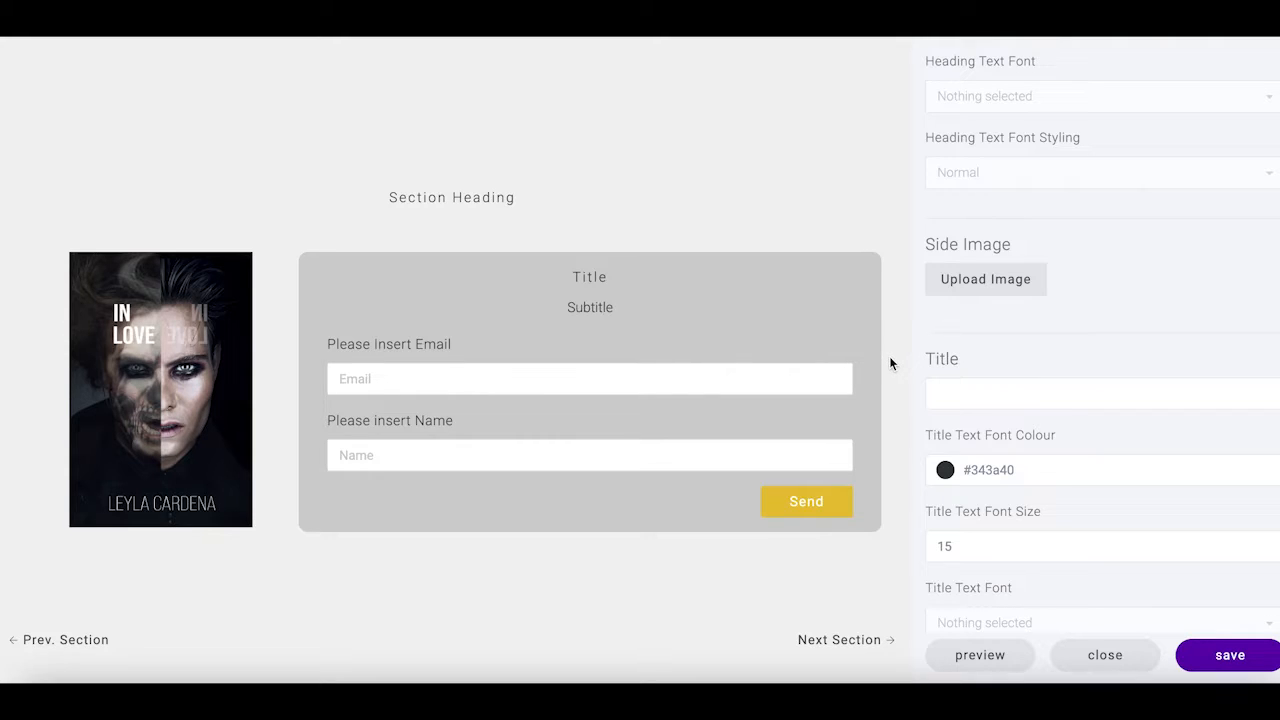
Place the cursor in the section's Heading Title field
scroll(918, 363, up, 1)
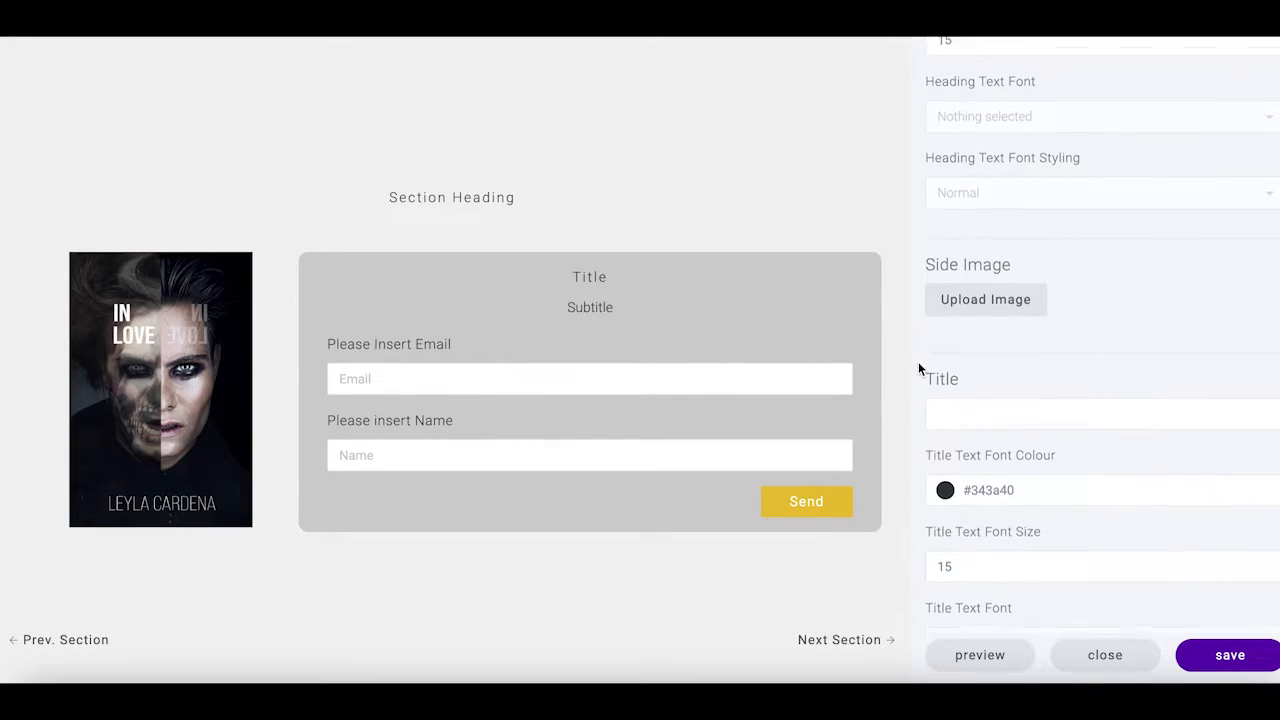
scroll(918, 369, up, 1)
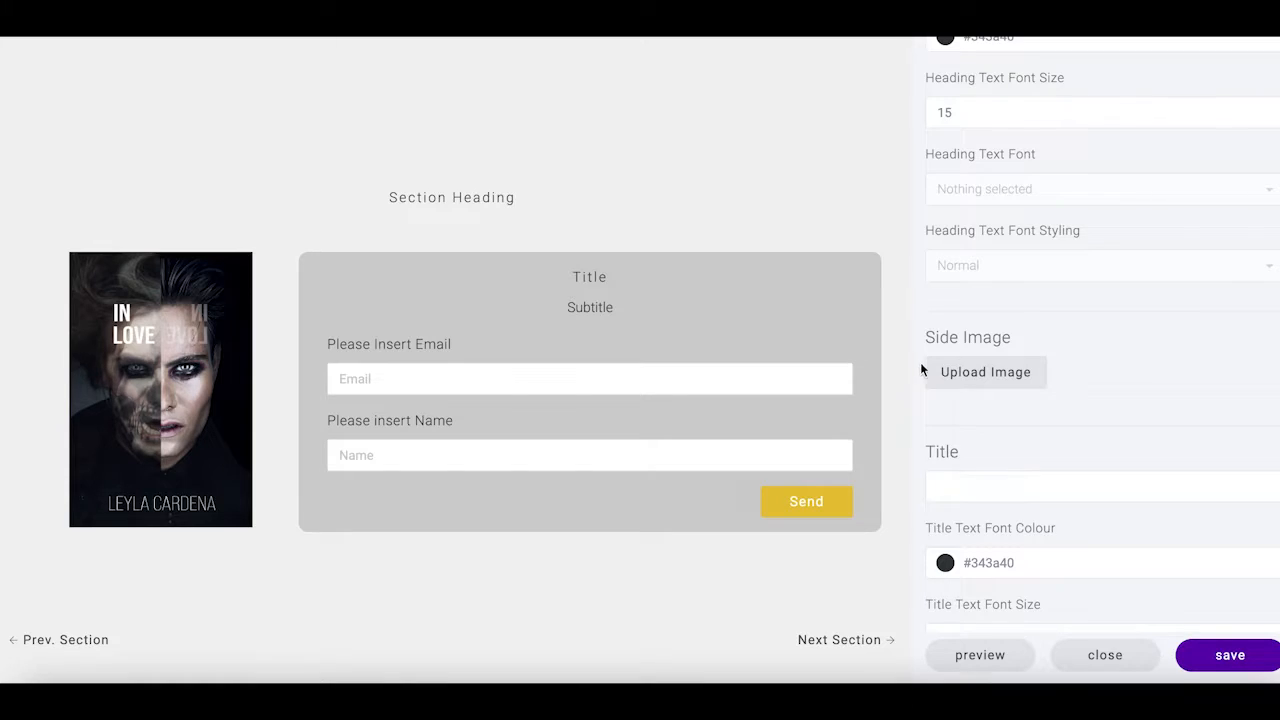
scroll(964, 378, up, 3)
scroll(967, 386, up, 4)
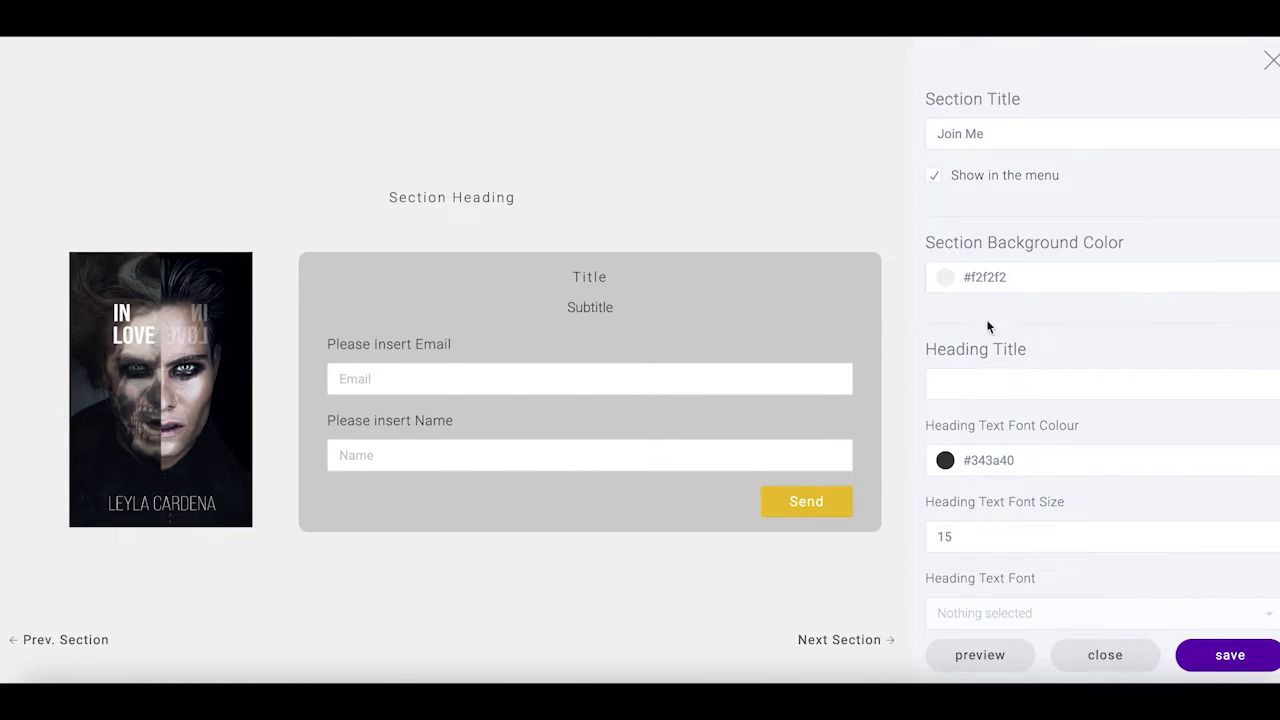
scroll(1006, 347, down, 1)
scroll(1006, 347, down, 1)
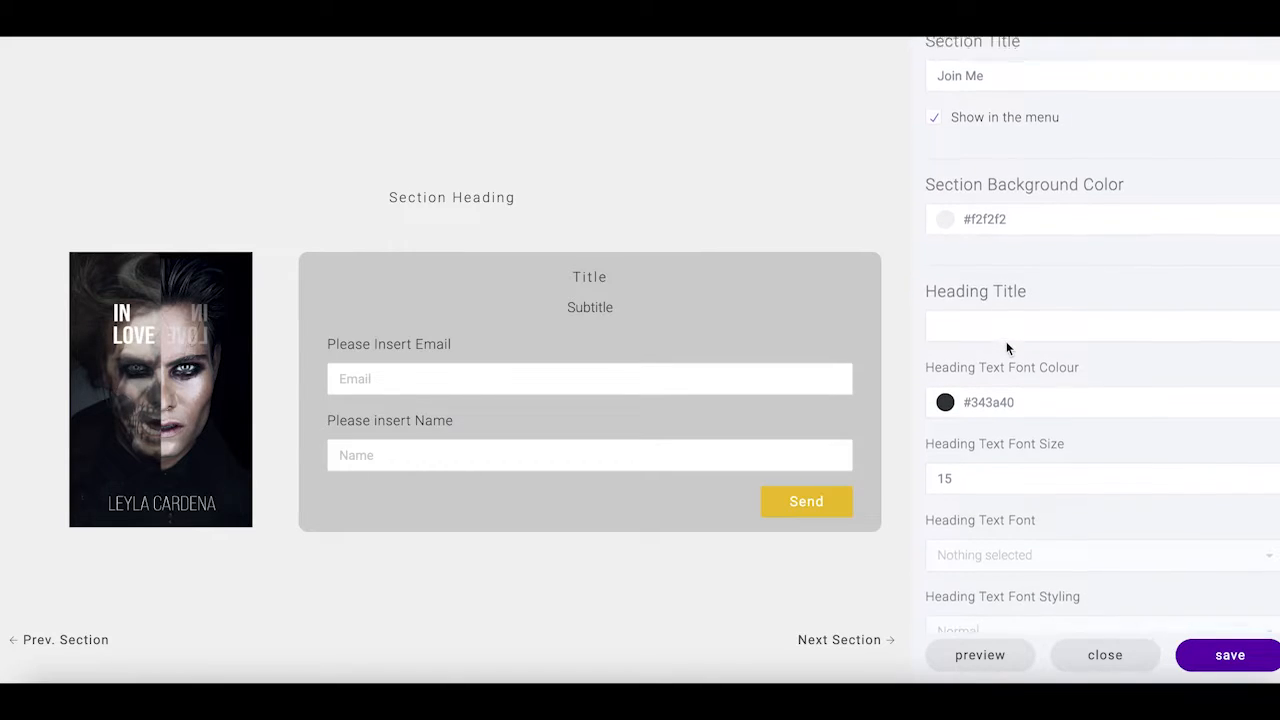
click(946, 306)
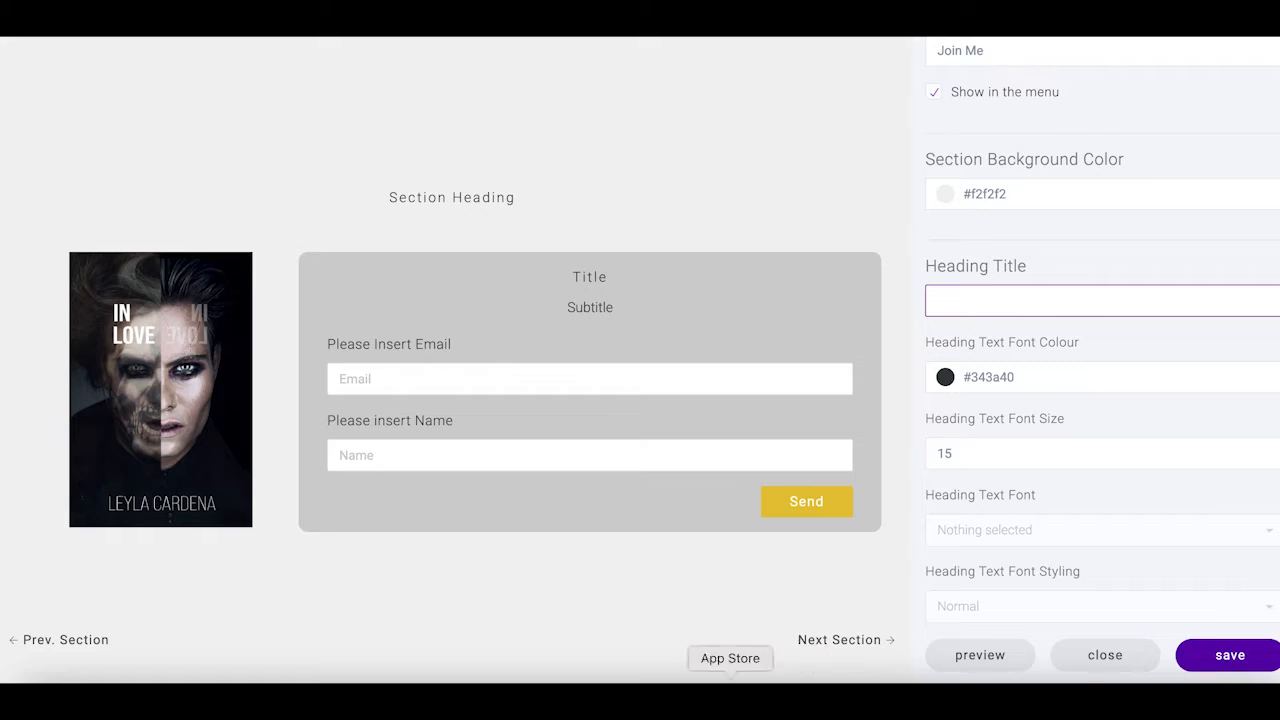
click(806, 690)
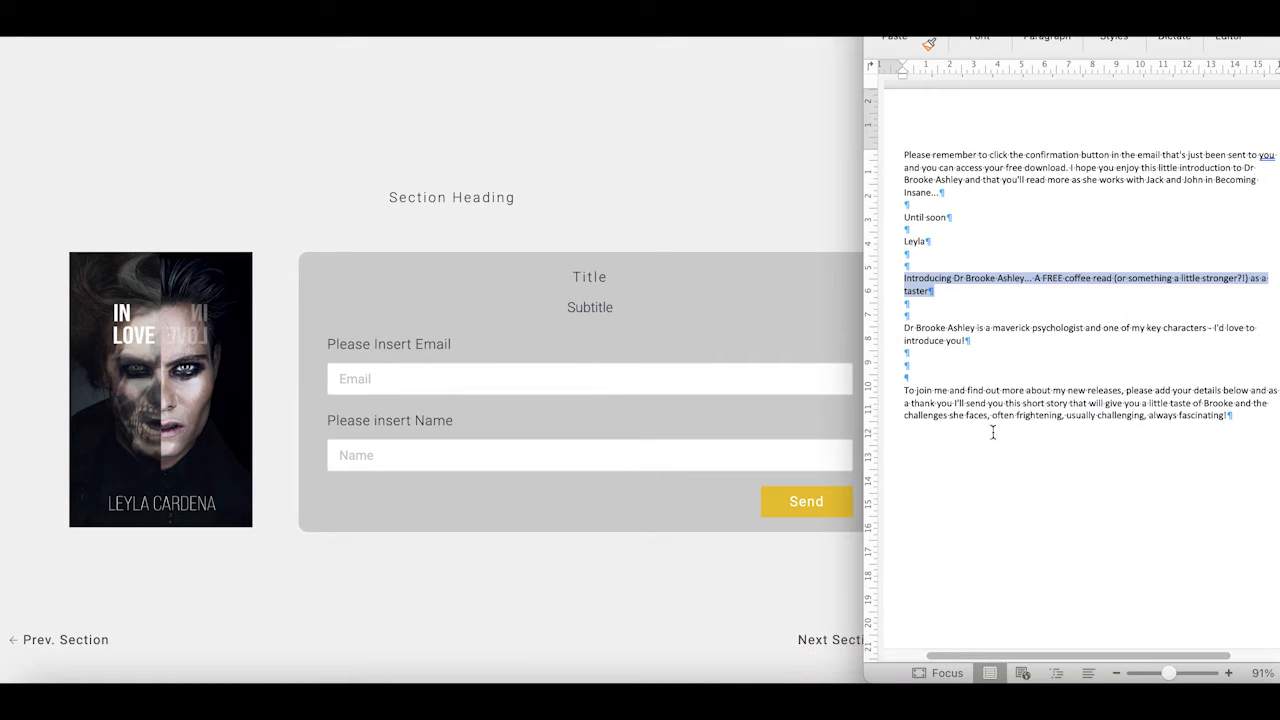
right_click(969, 287)
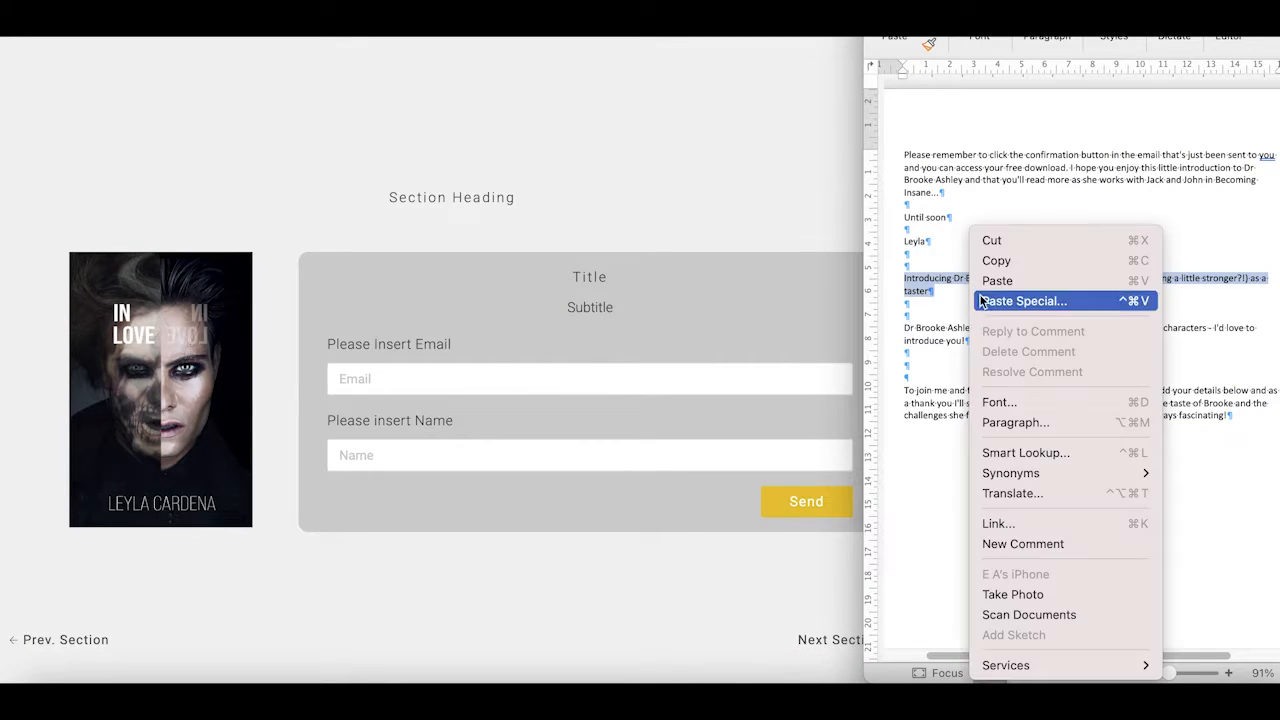
click(1000, 259)
click(793, 216)
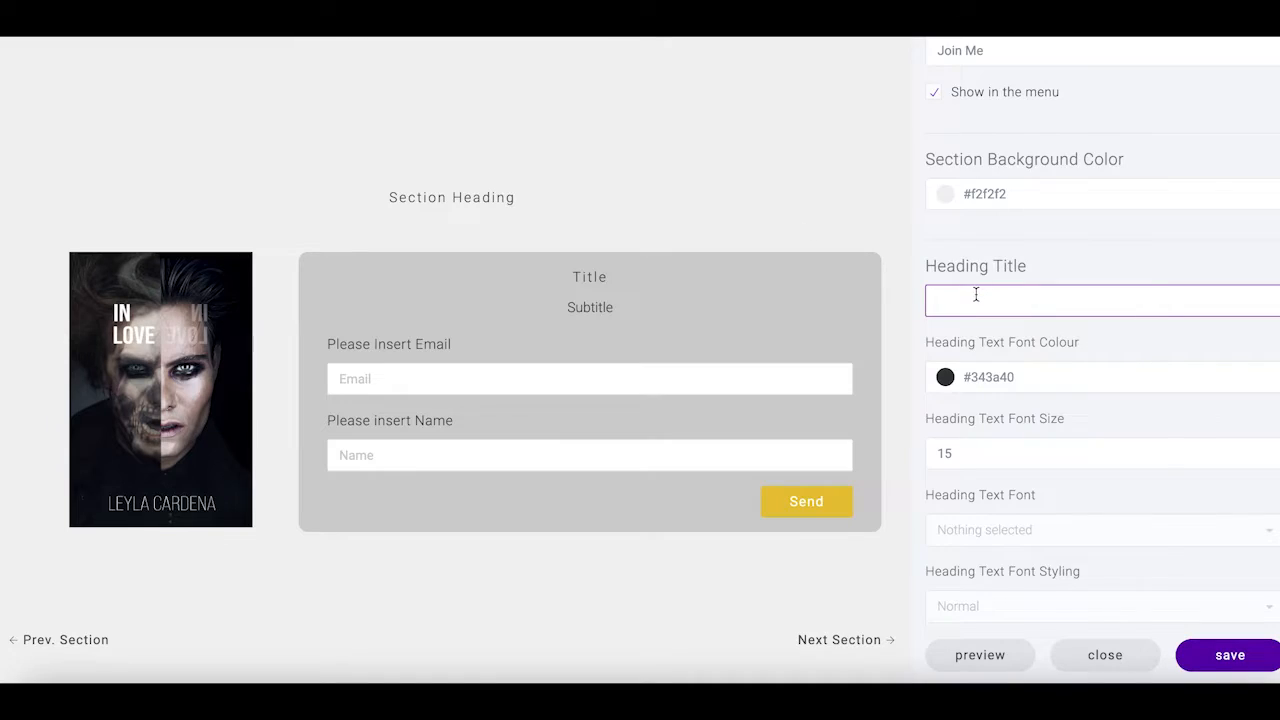
right_click(976, 291)
Paste the 'Introducing Dr Brooke Ashley' line as the heading and change its size from 15 to 26
click(1006, 426)
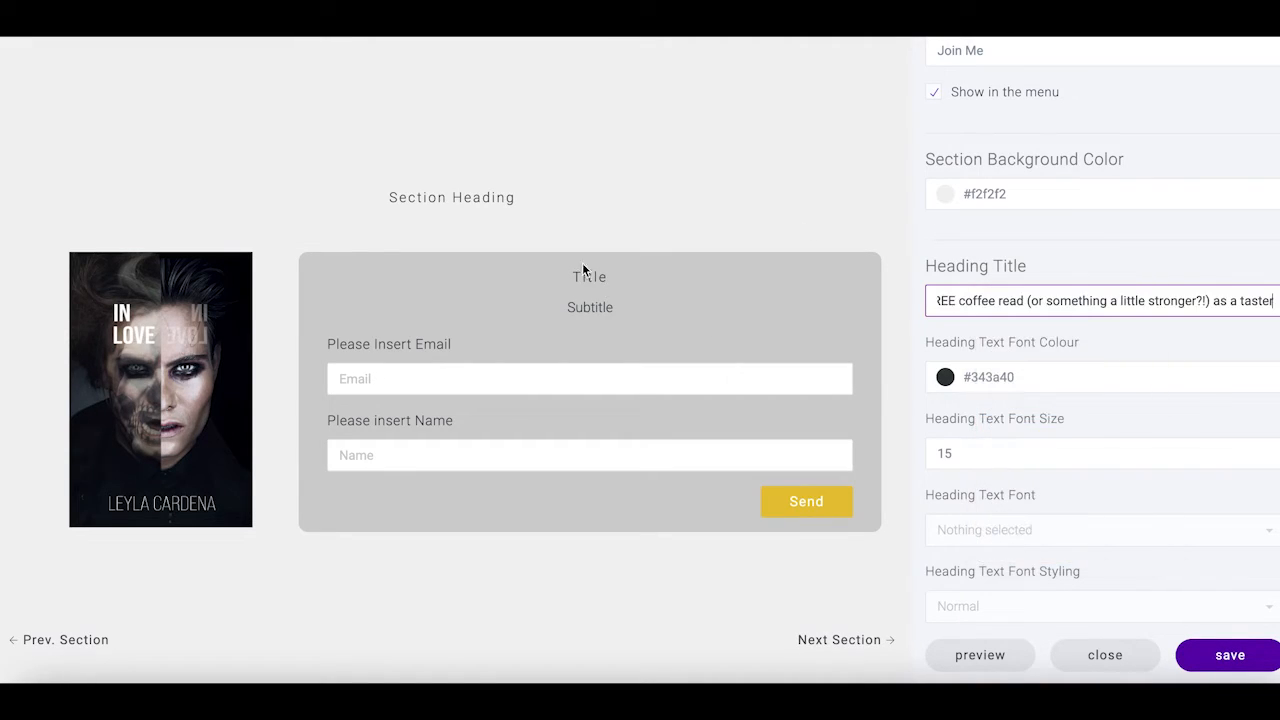
click(983, 345)
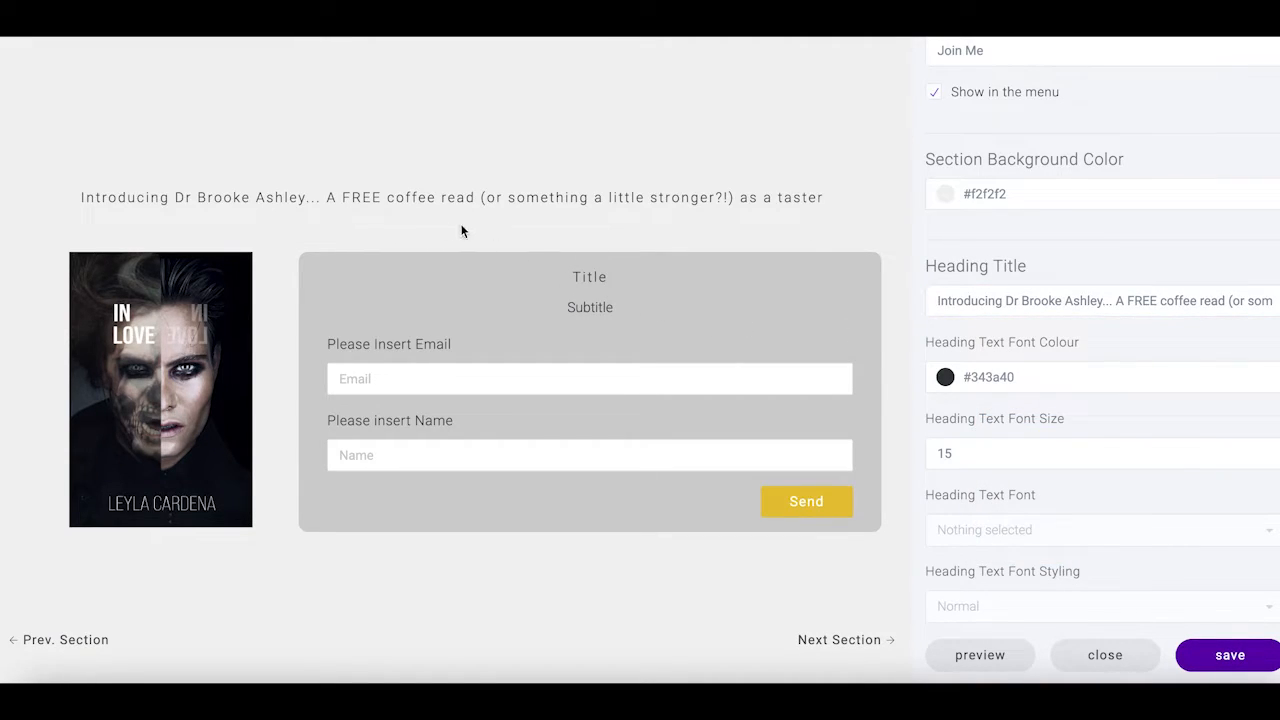
scroll(1085, 402, down, 1)
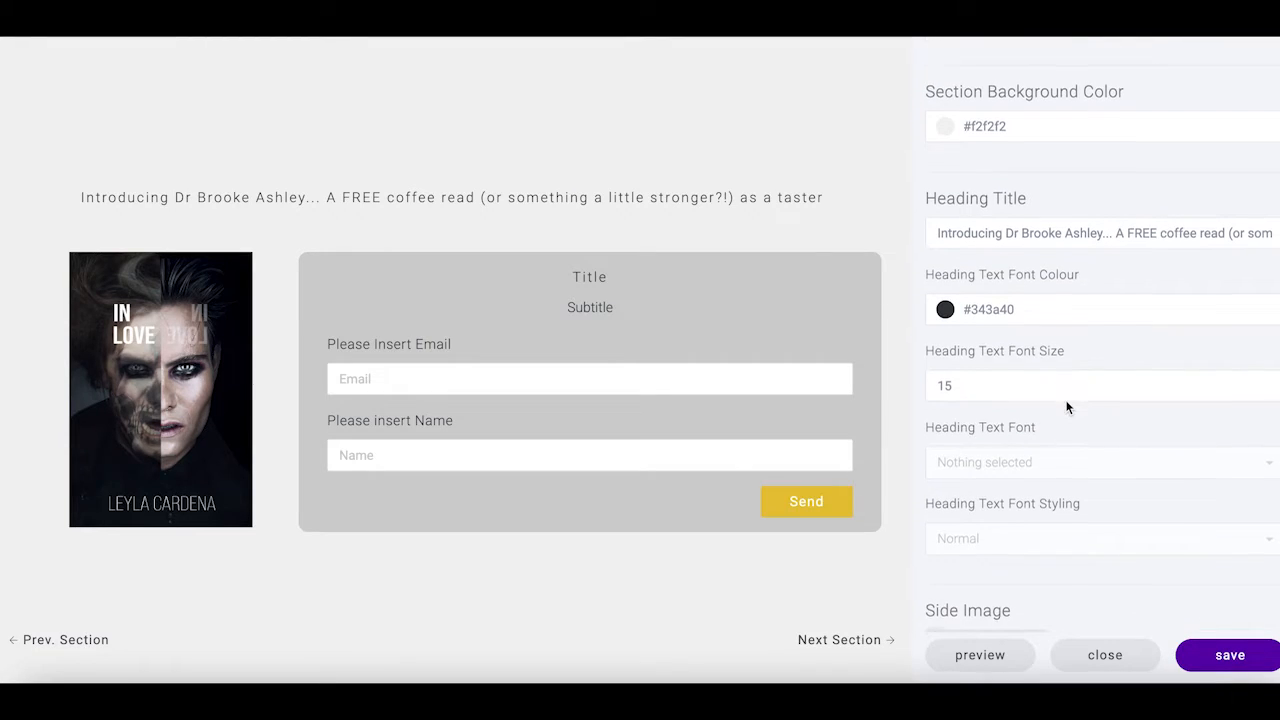
double_click(967, 392)
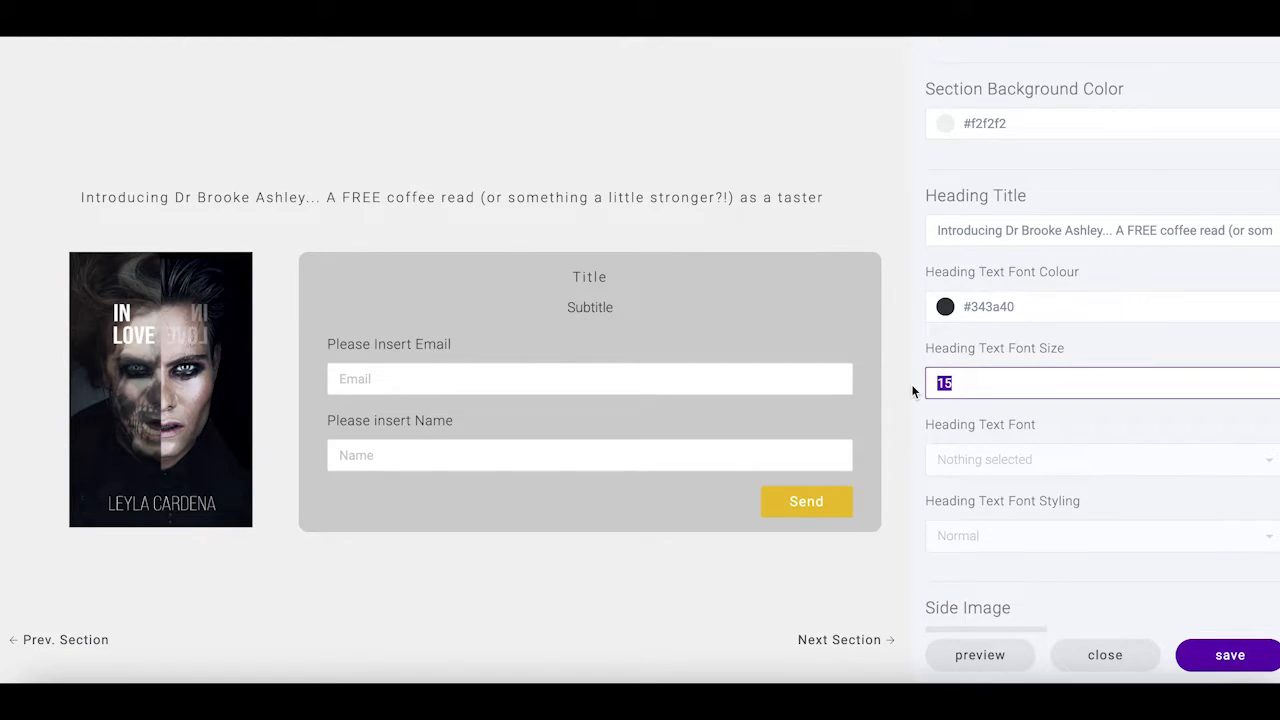
text(26)
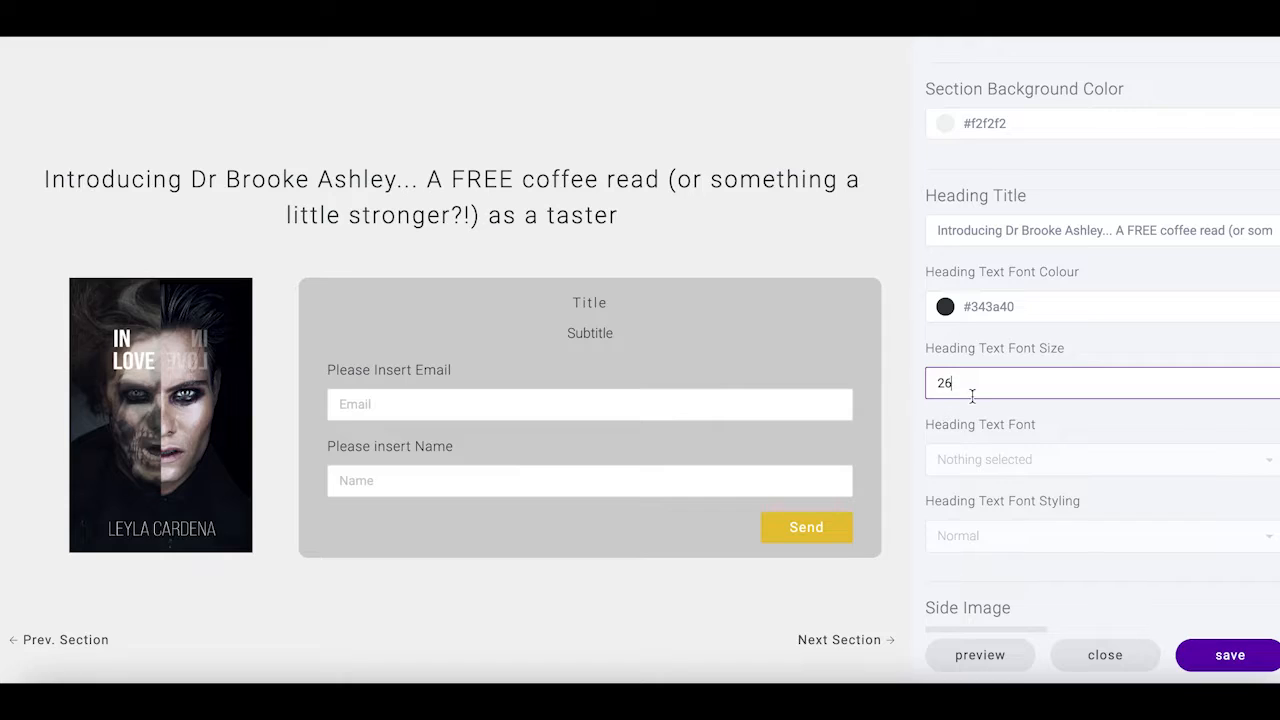
Set the heading font to Assistant, leaving the heading style at Normal
click(977, 465)
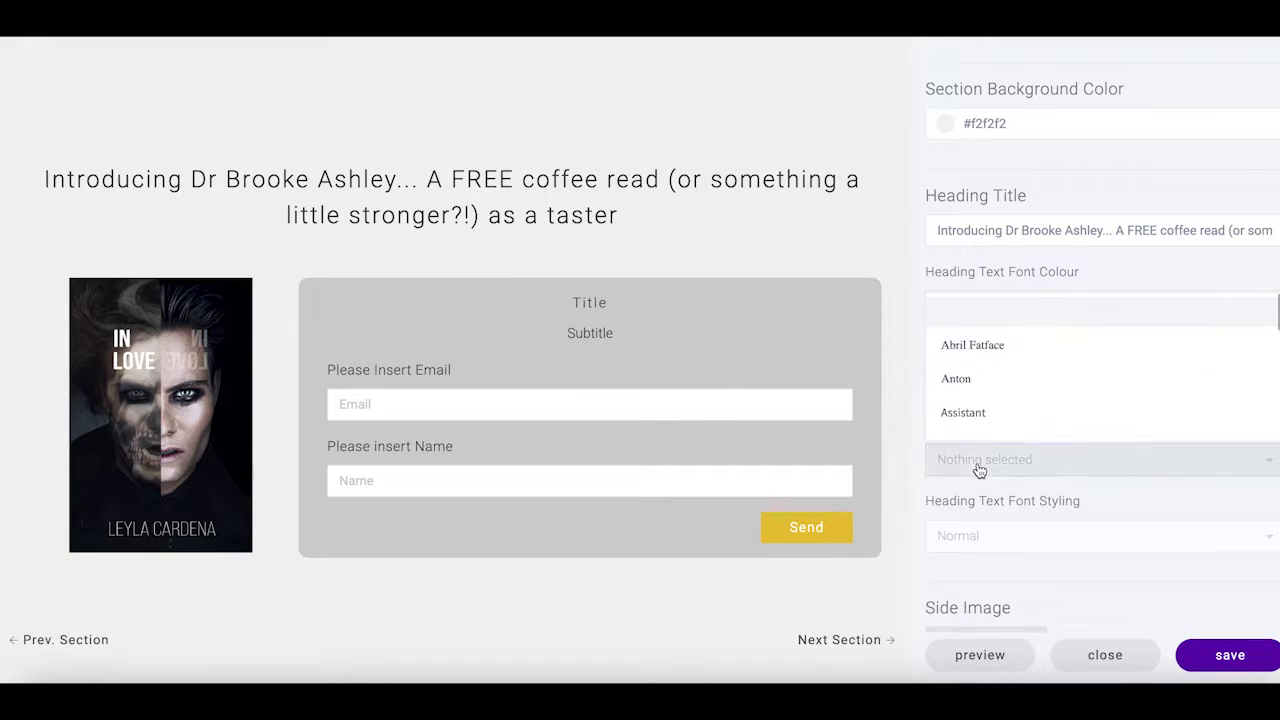
click(963, 413)
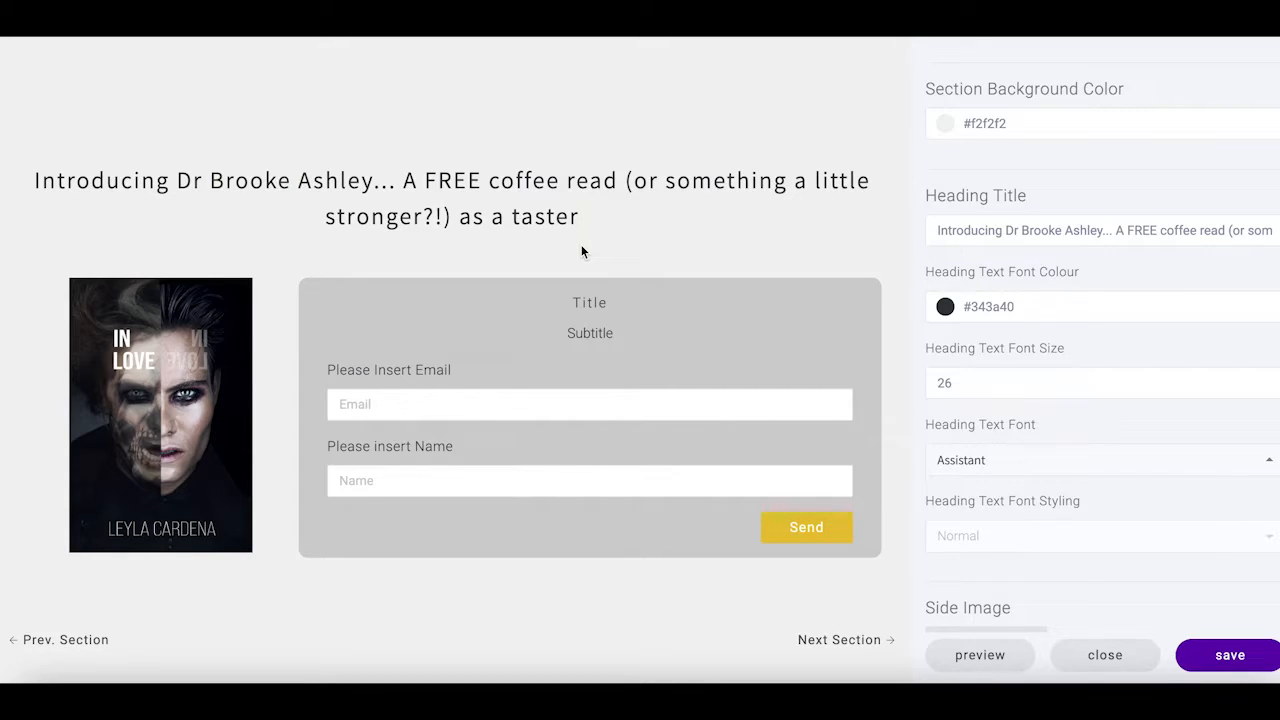
scroll(1034, 463, down, 3)
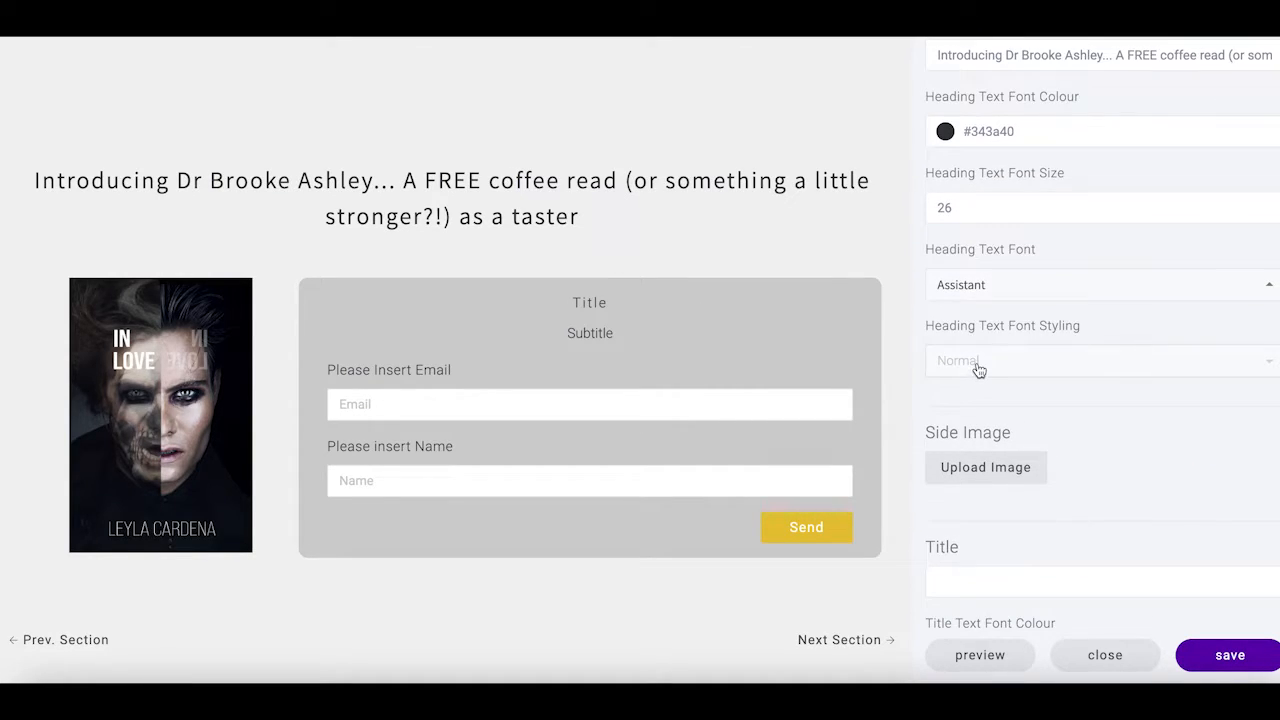
click(979, 366)
click(979, 366)
scroll(1031, 420, down, 1)
scroll(967, 379, down, 4)
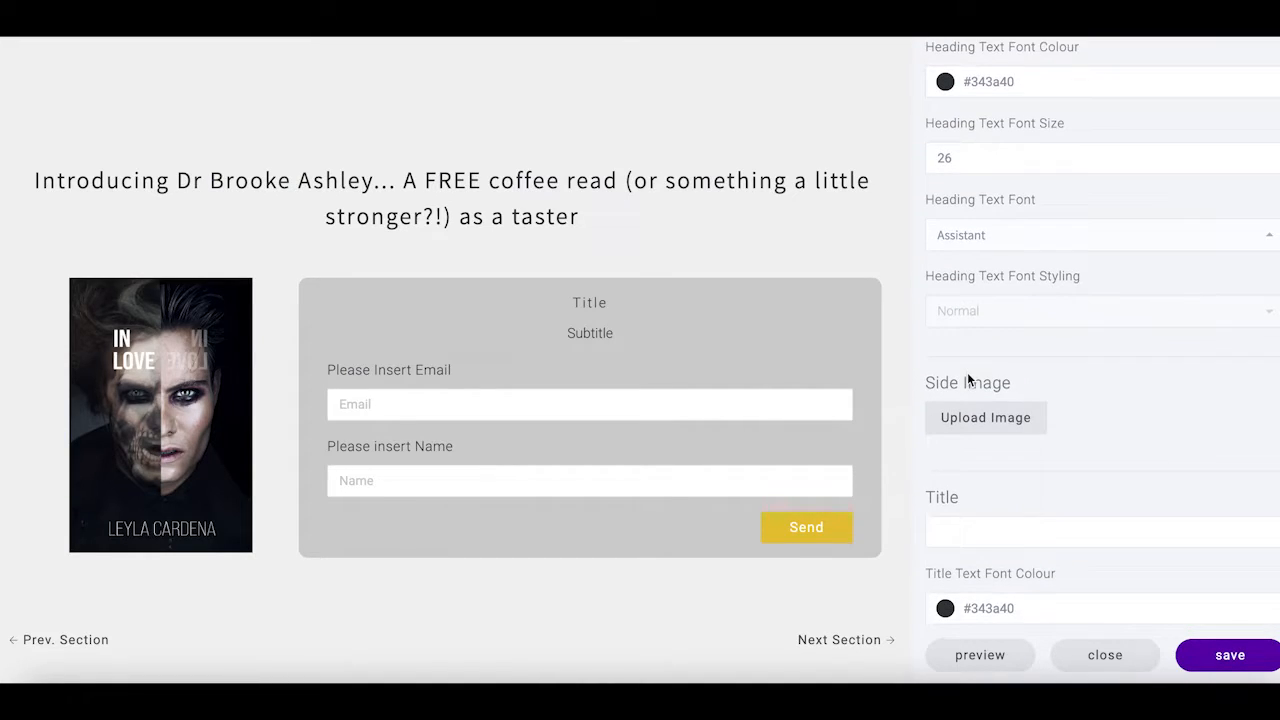
click(963, 372)
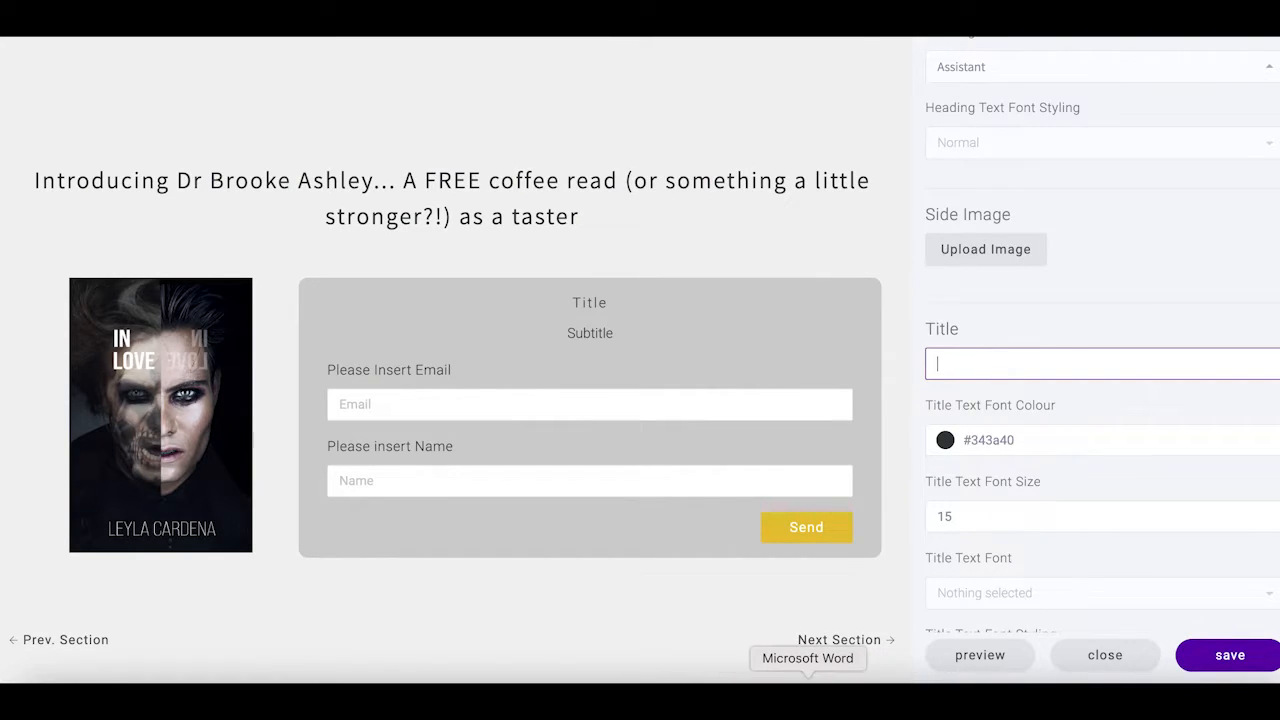
Copy the 'Dr Brooke Ashley is a maverick psychologist…' paragraph from Word for the form title
click(808, 680)
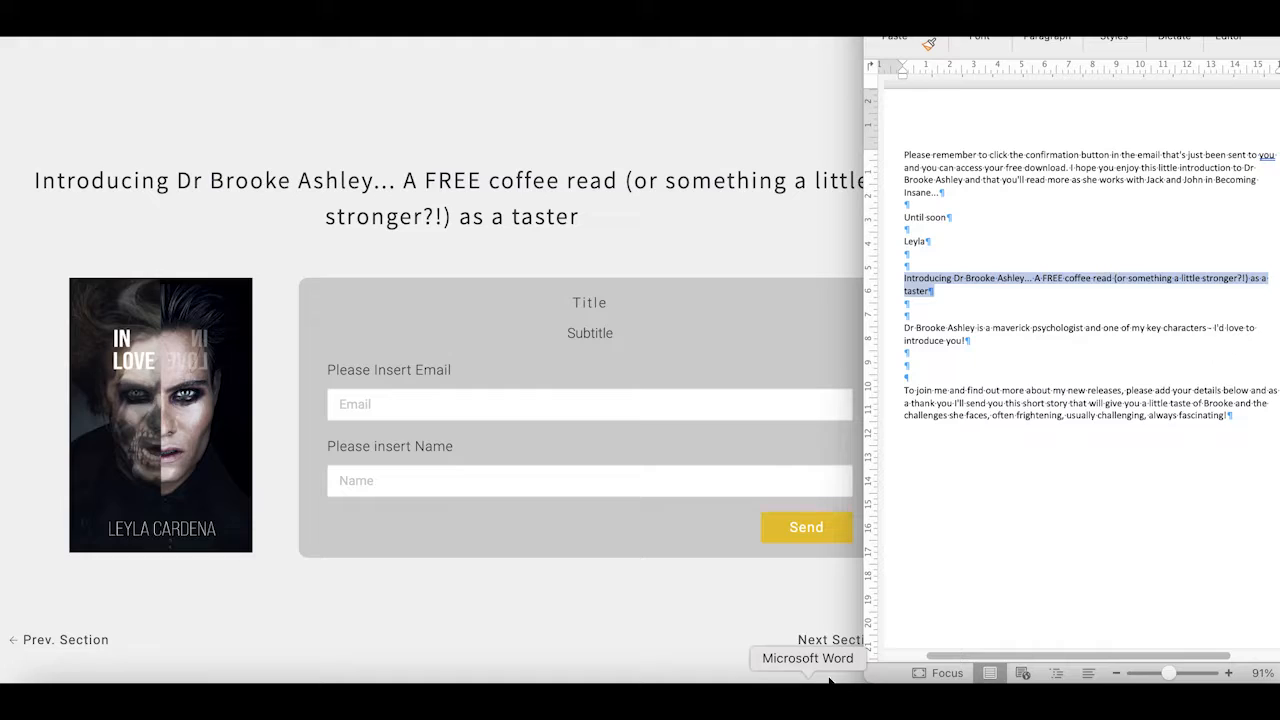
click(907, 328)
drag(897, 330, 952, 345)
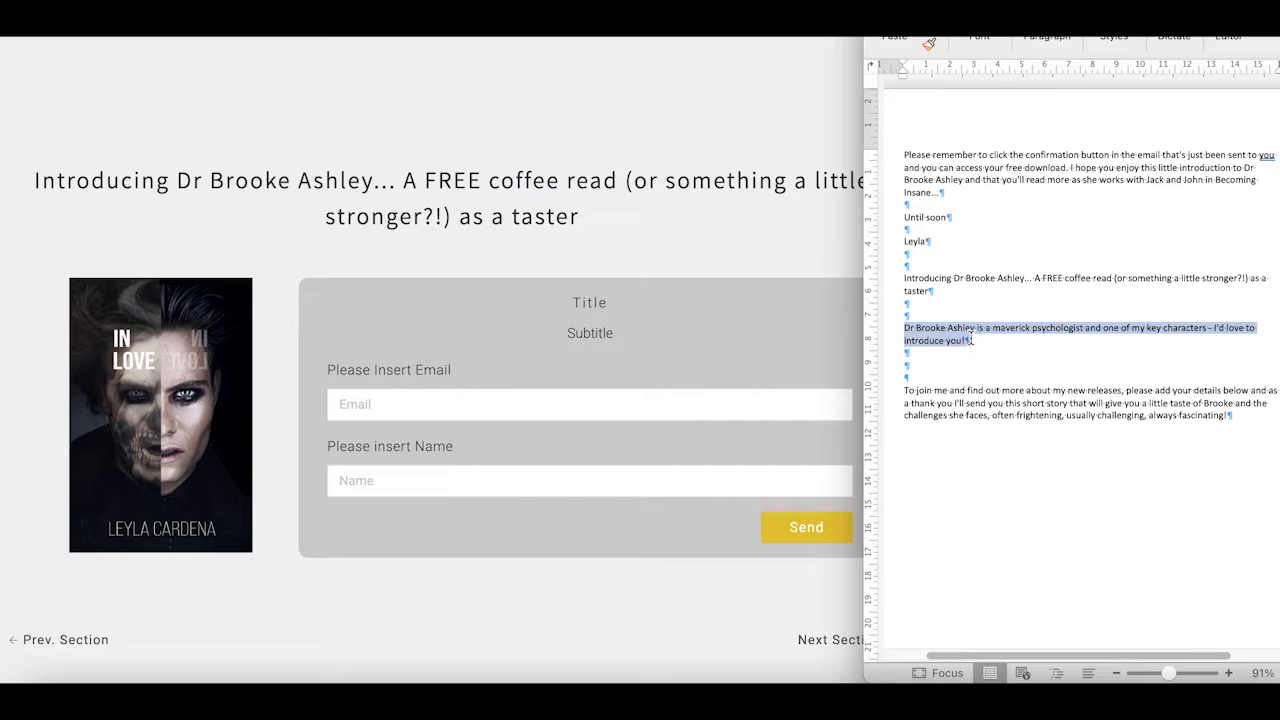
right_click(963, 348)
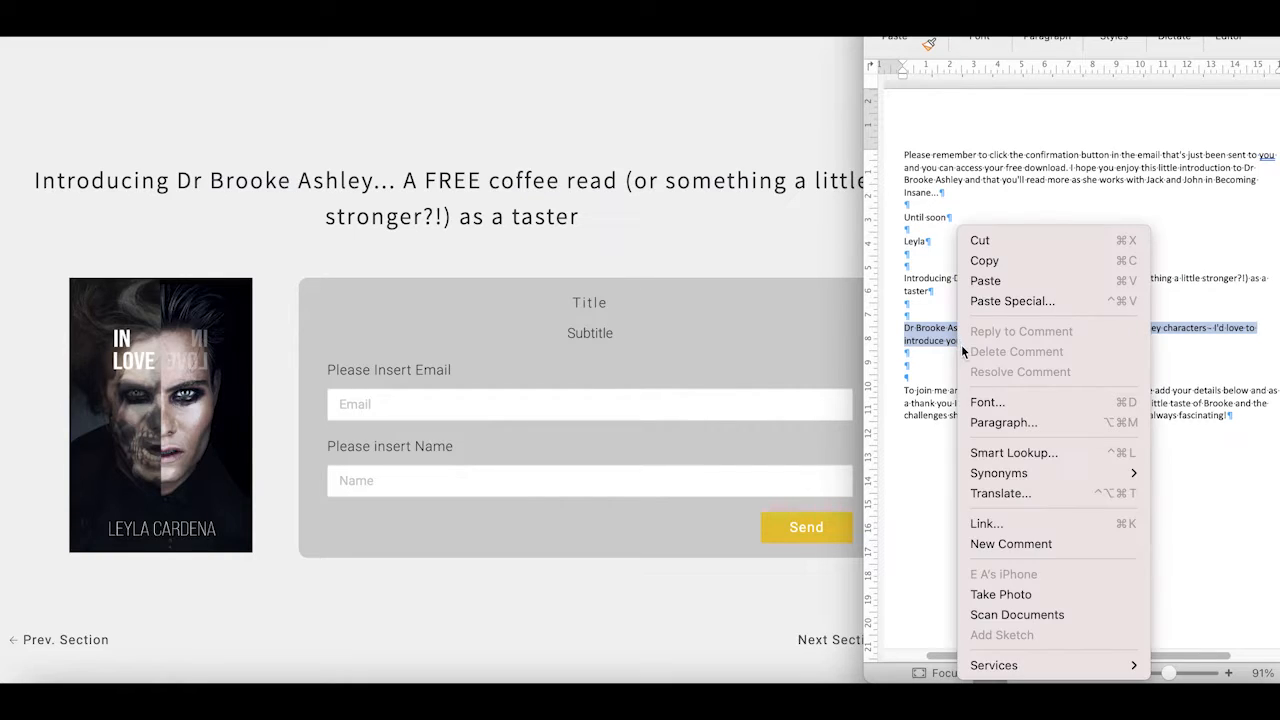
click(986, 260)
click(829, 323)
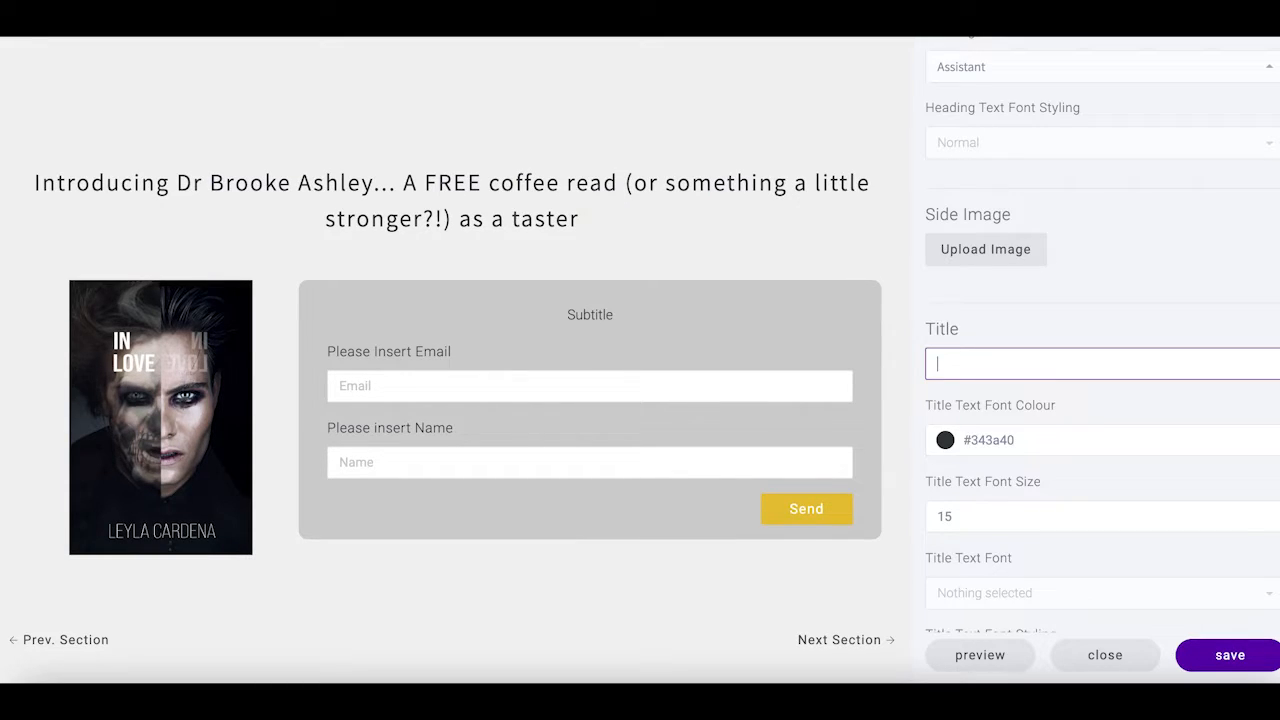
Paste the copied Dr Brooke Ashley paragraph as the form title
right_click(940, 358)
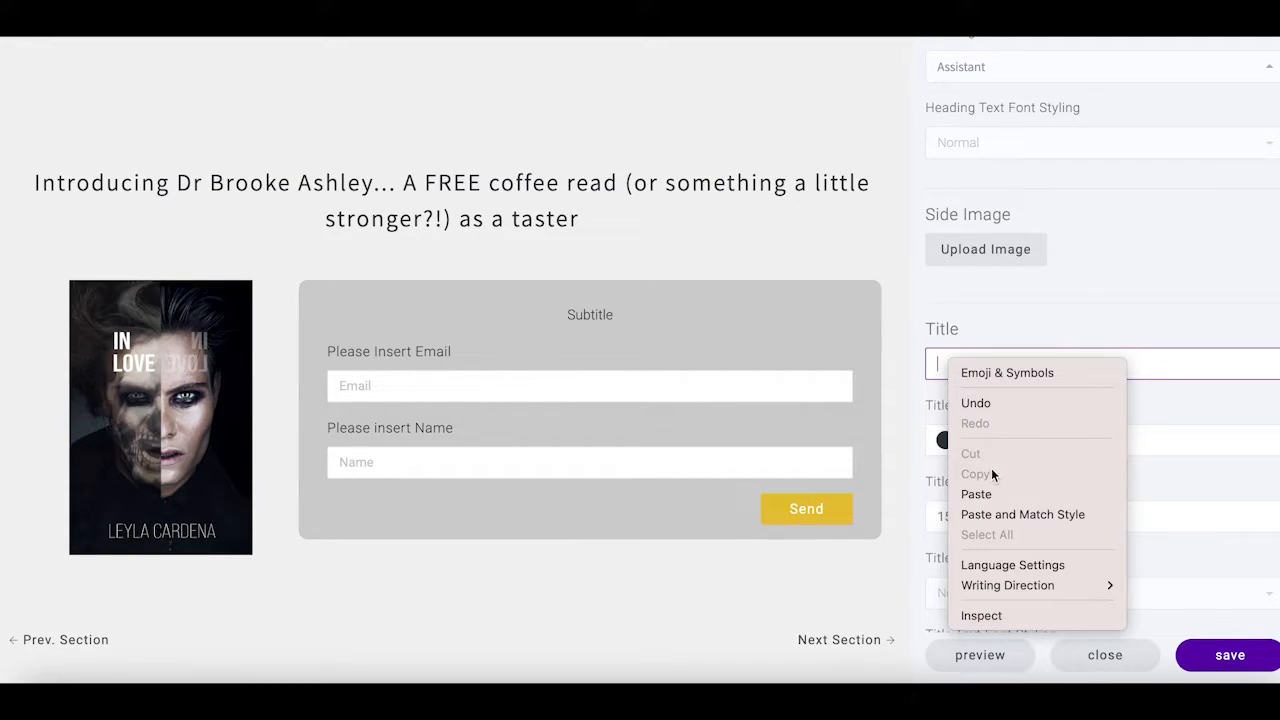
click(990, 493)
click(1097, 417)
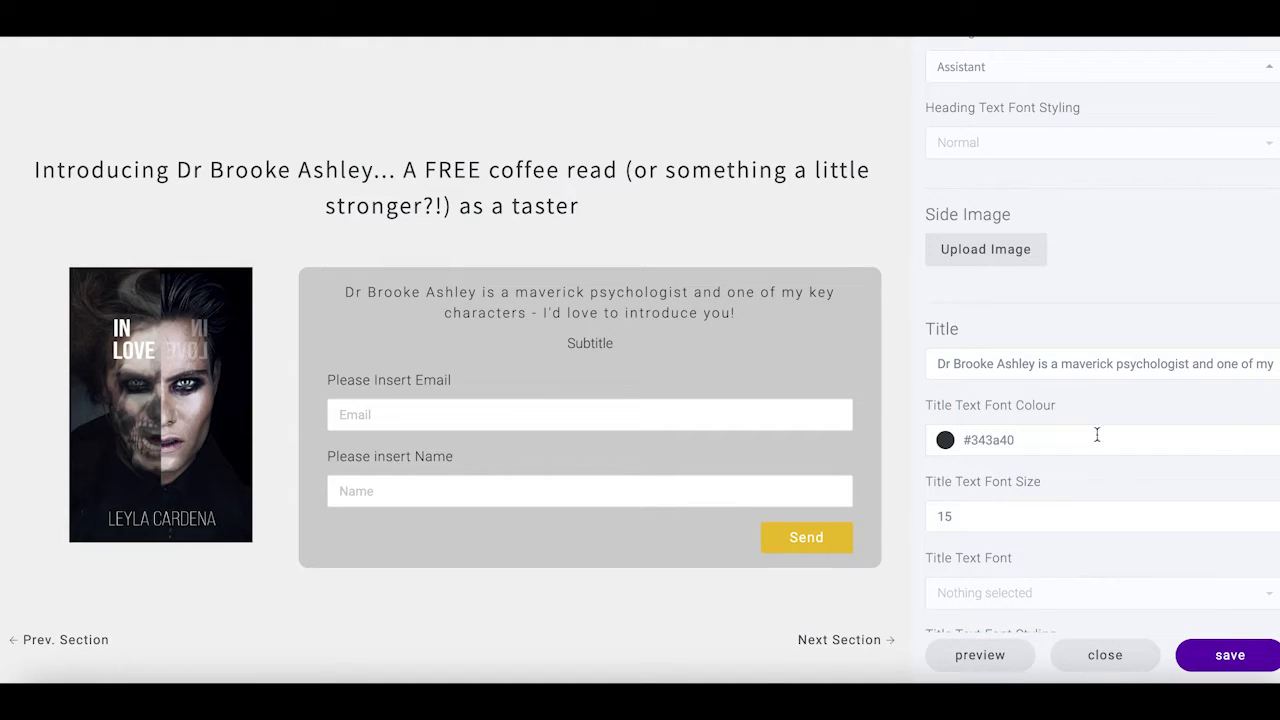
scroll(1048, 462, down, 1)
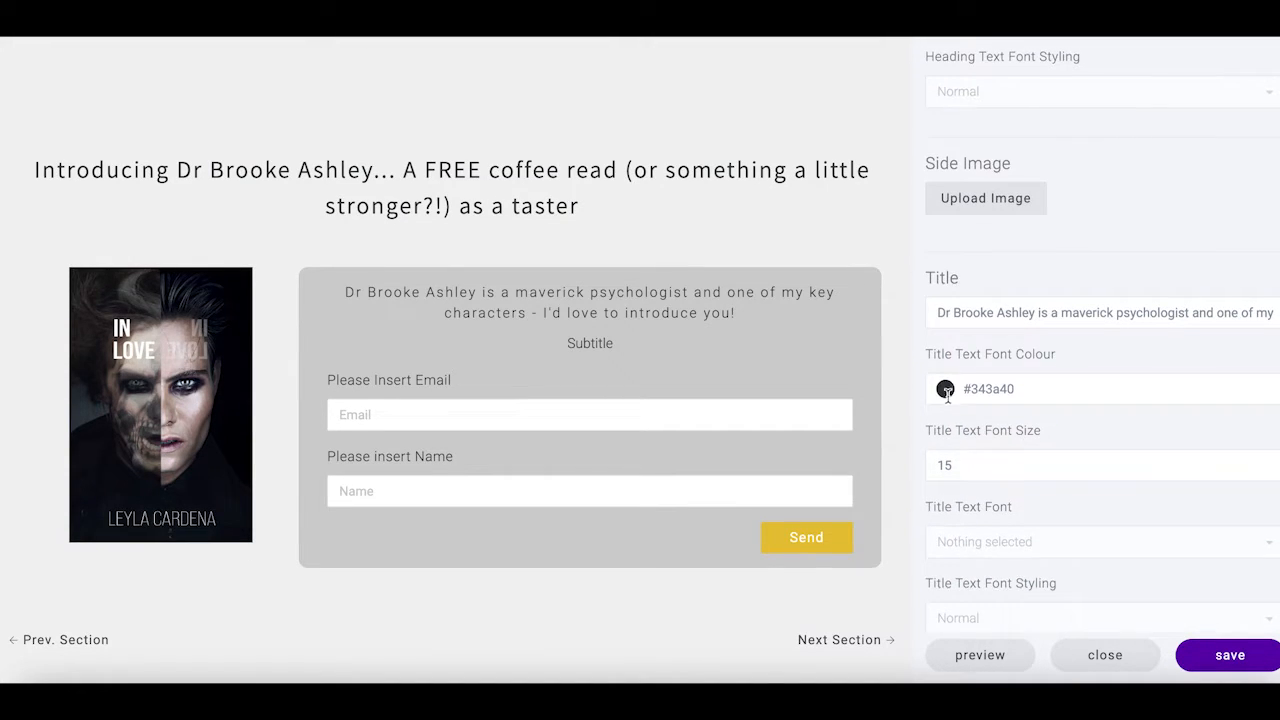
Set the title text to size 18 in Assistant and clear the placeholder subtitle
double_click(950, 467)
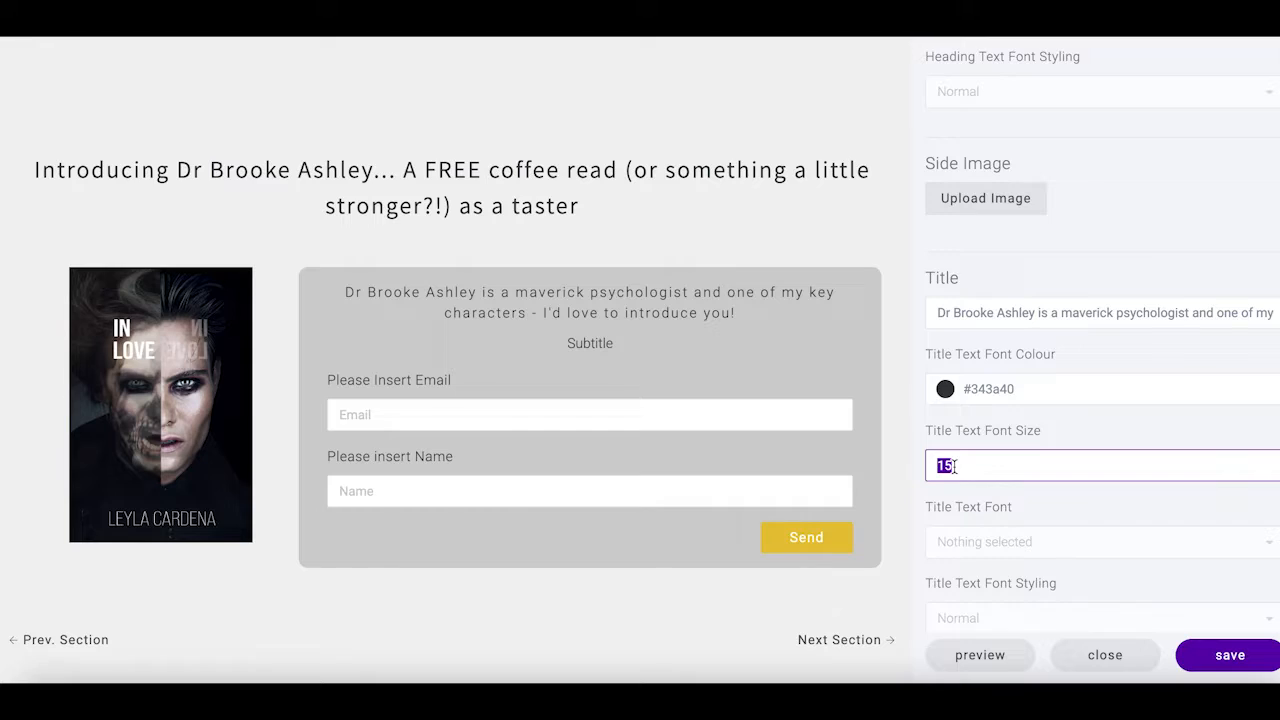
text(1)
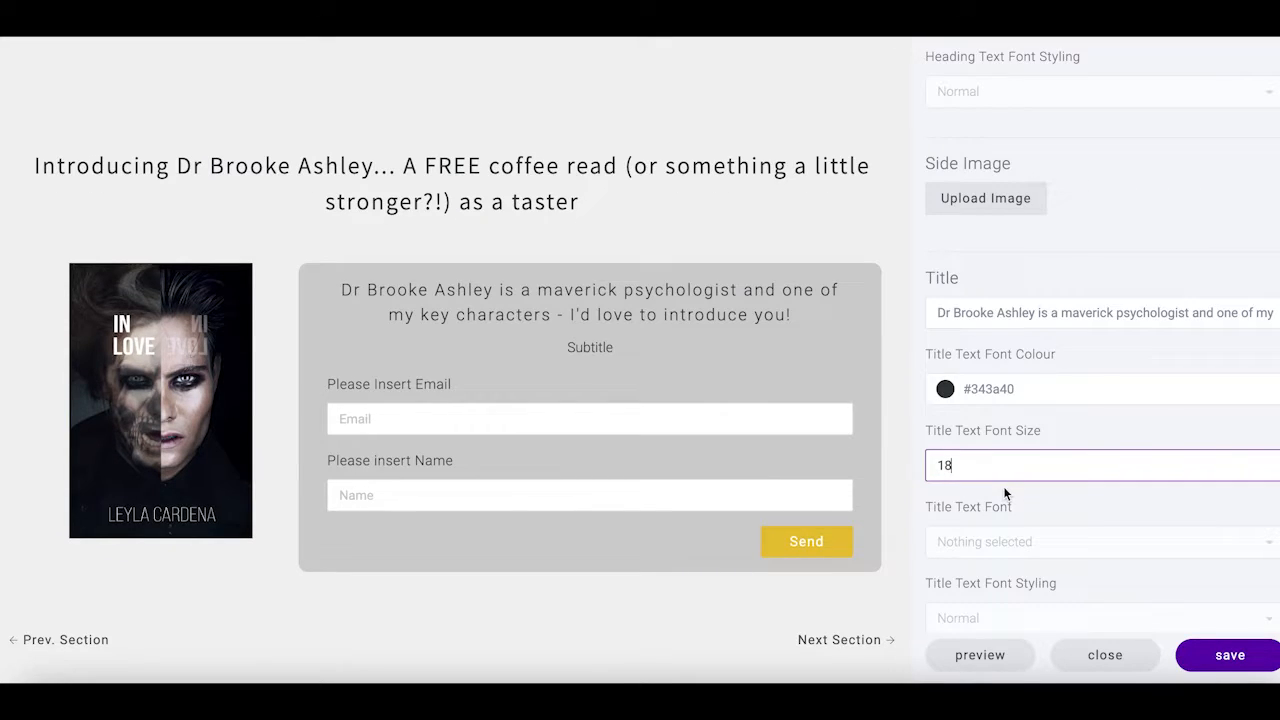
scroll(1003, 486, down, 1)
scroll(1001, 486, down, 3)
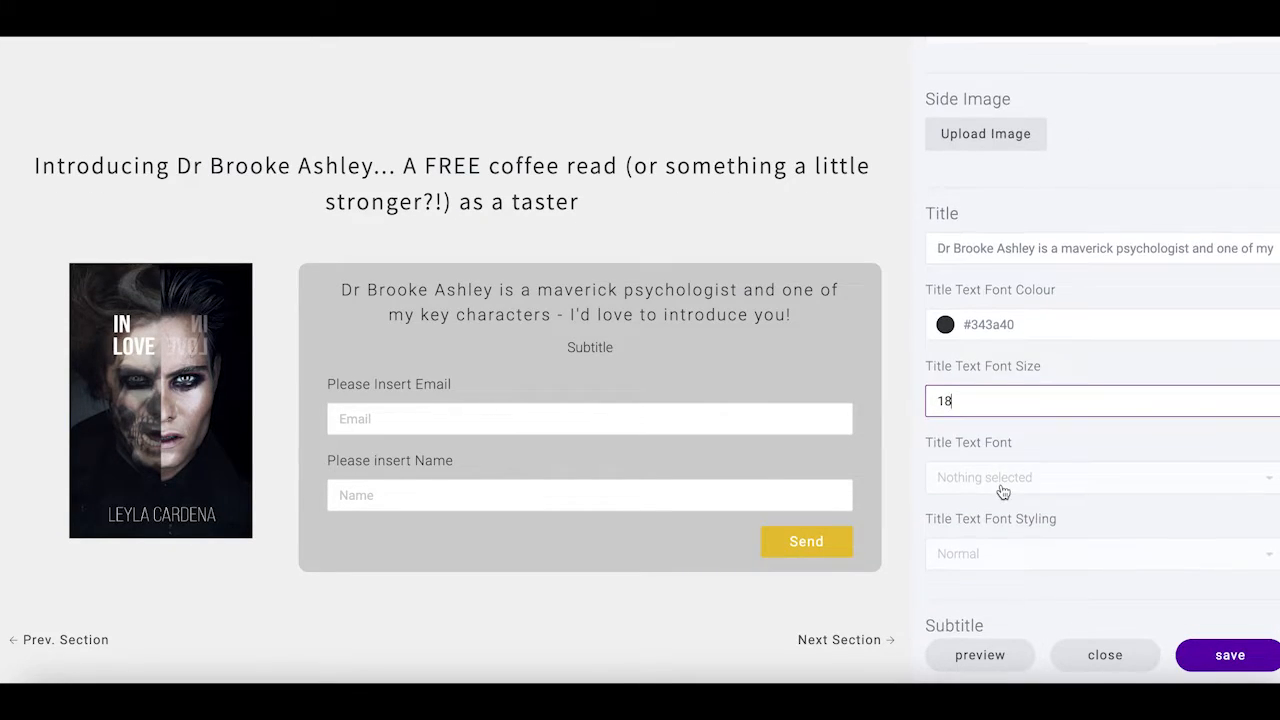
click(982, 456)
click(963, 405)
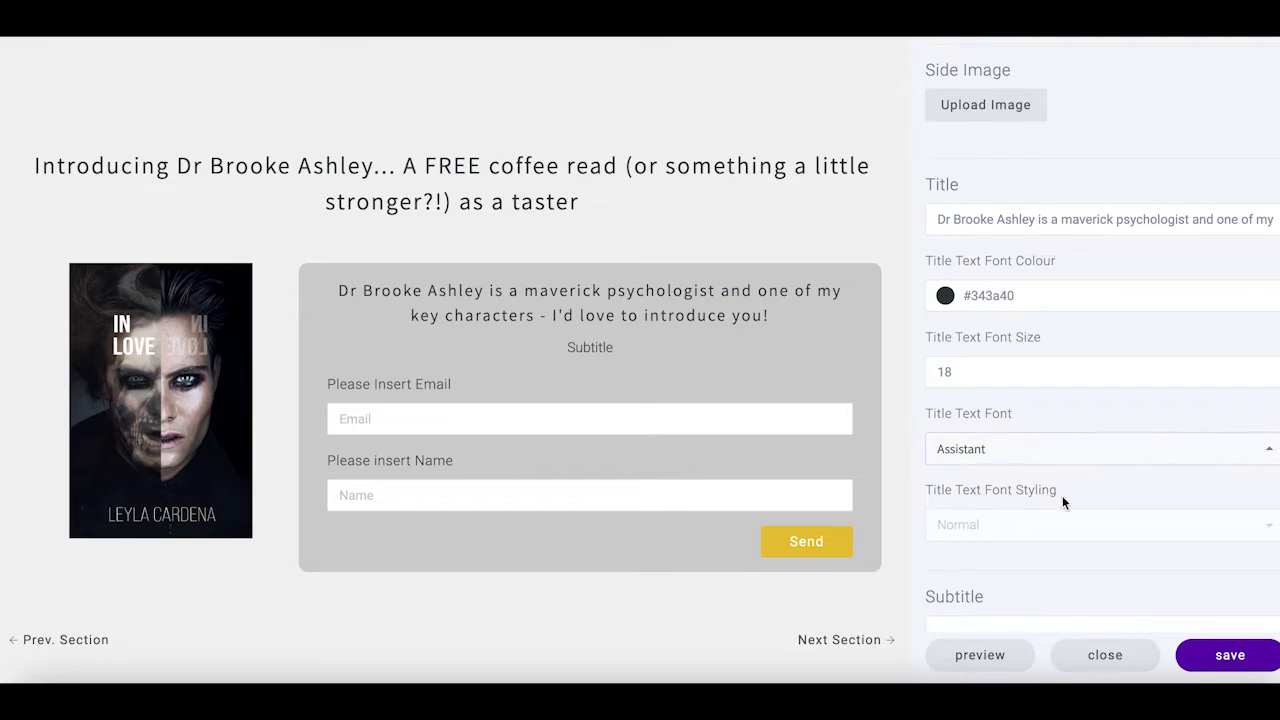
scroll(1062, 495, down, 1)
scroll(984, 462, down, 5)
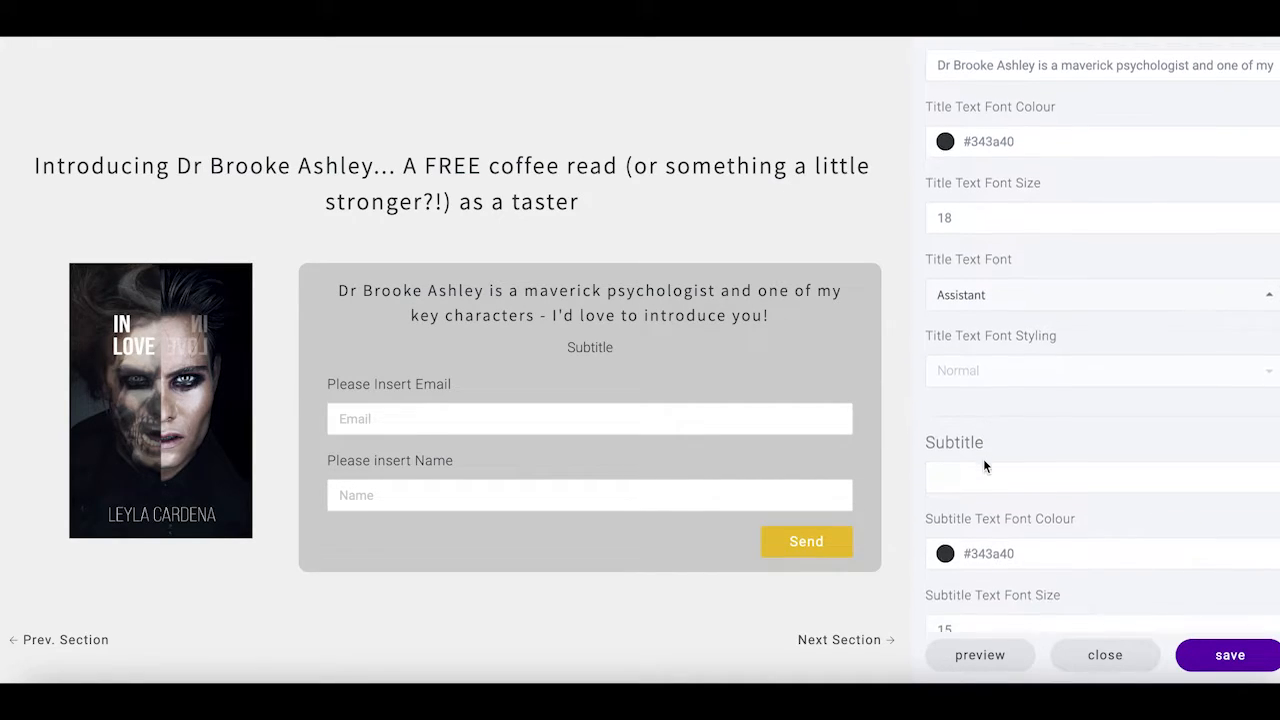
click(958, 423)
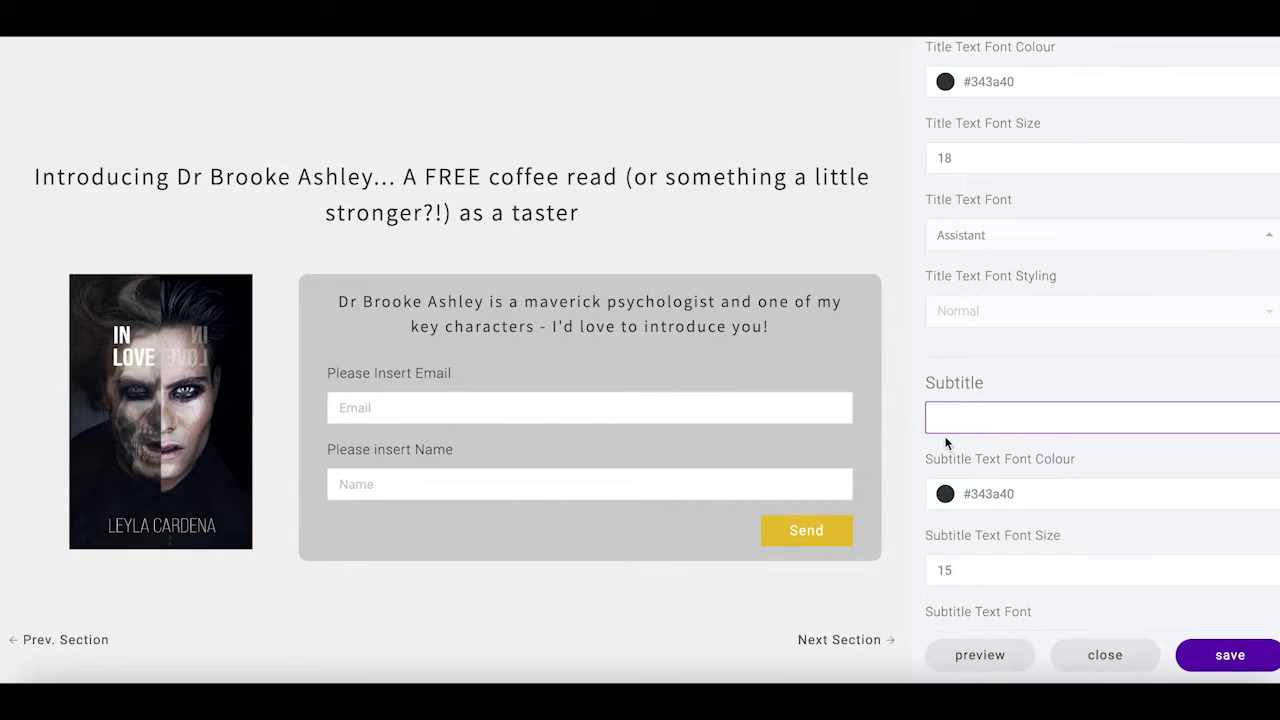
Copy the 'To join me and find out more…' paragraph from the Word draft
click(808, 678)
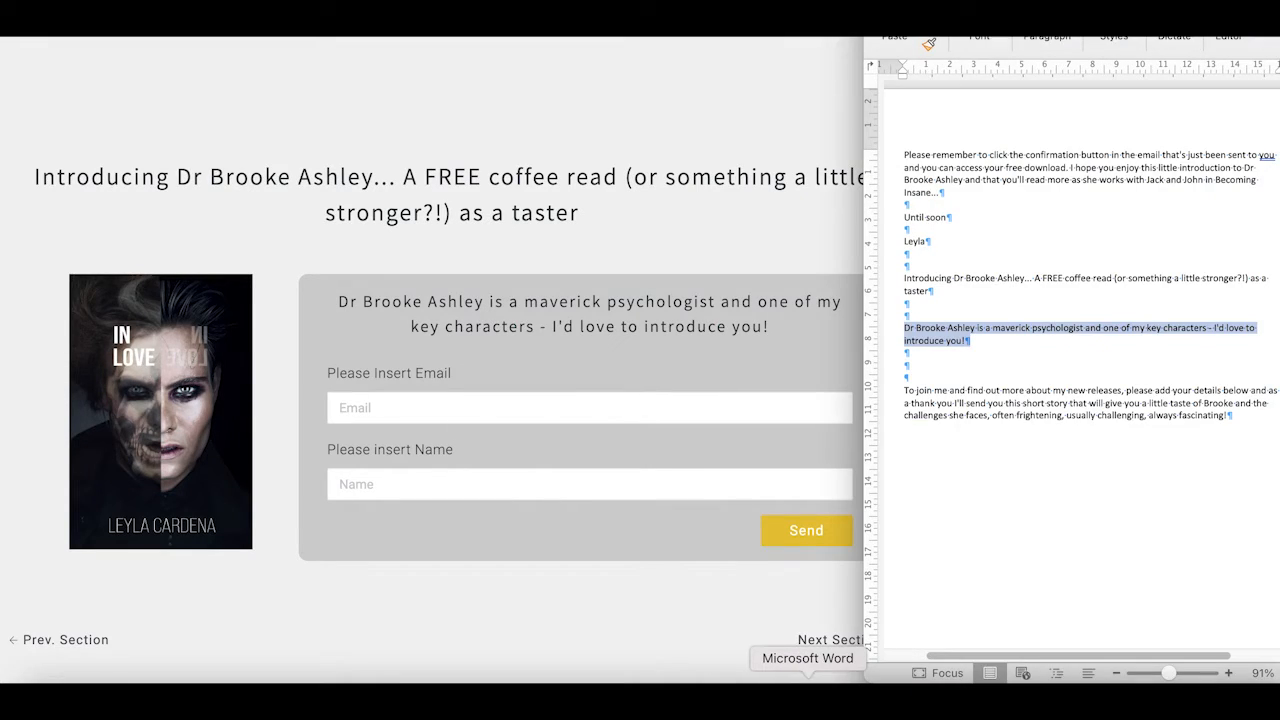
click(935, 391)
drag(910, 391, 1248, 418)
right_click(1114, 400)
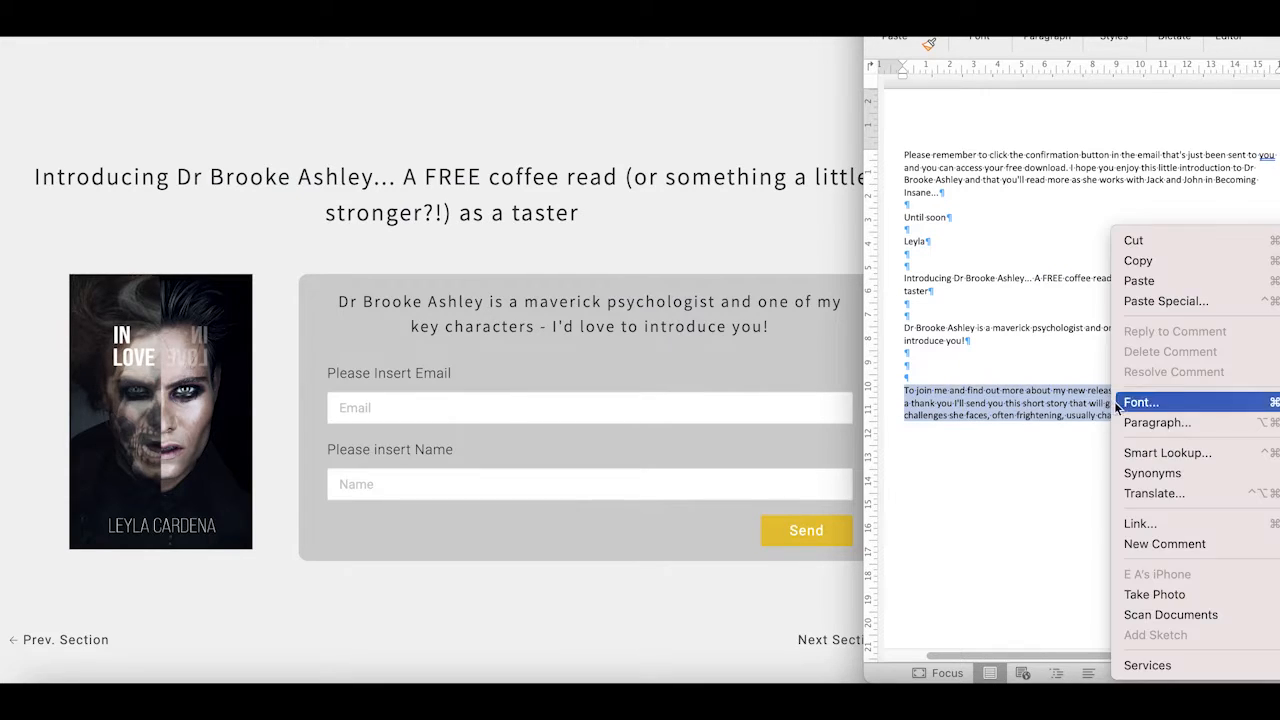
click(1138, 260)
click(834, 371)
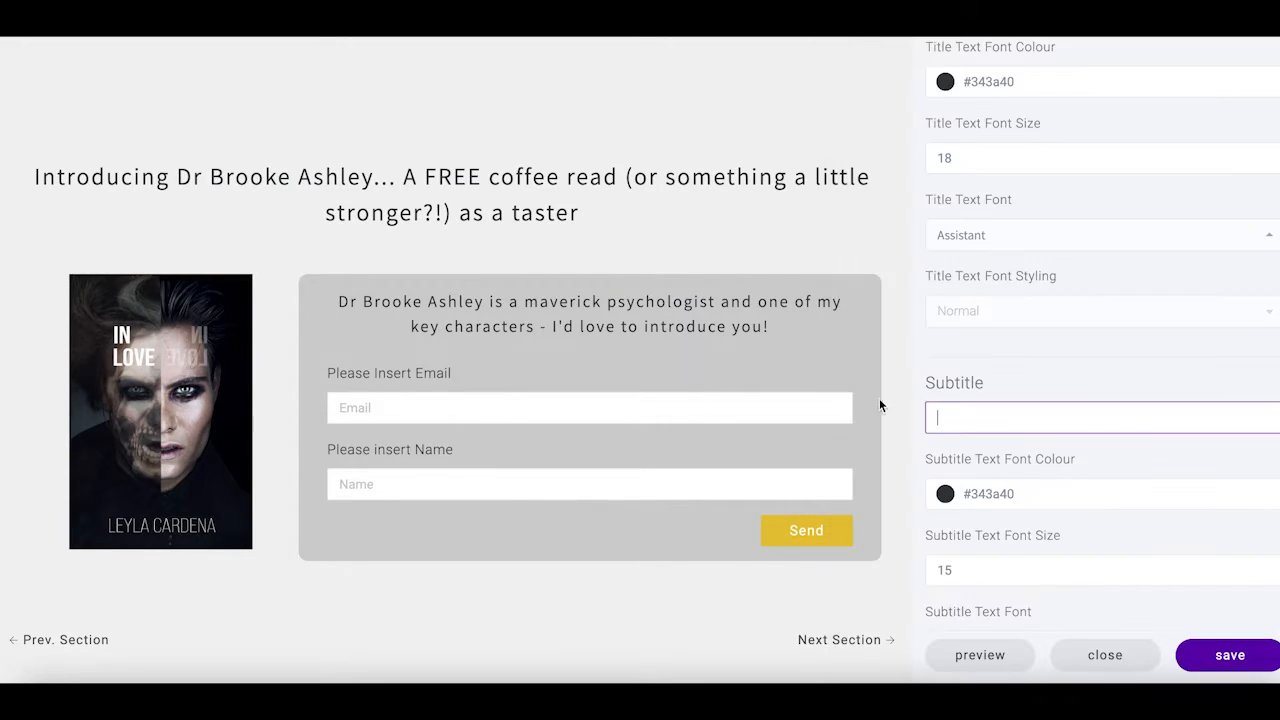
right_click(960, 432)
Paste the 'To join me…' paragraph as the form subtitle, set in Assistant
click(1000, 543)
scroll(1026, 487, down, 3)
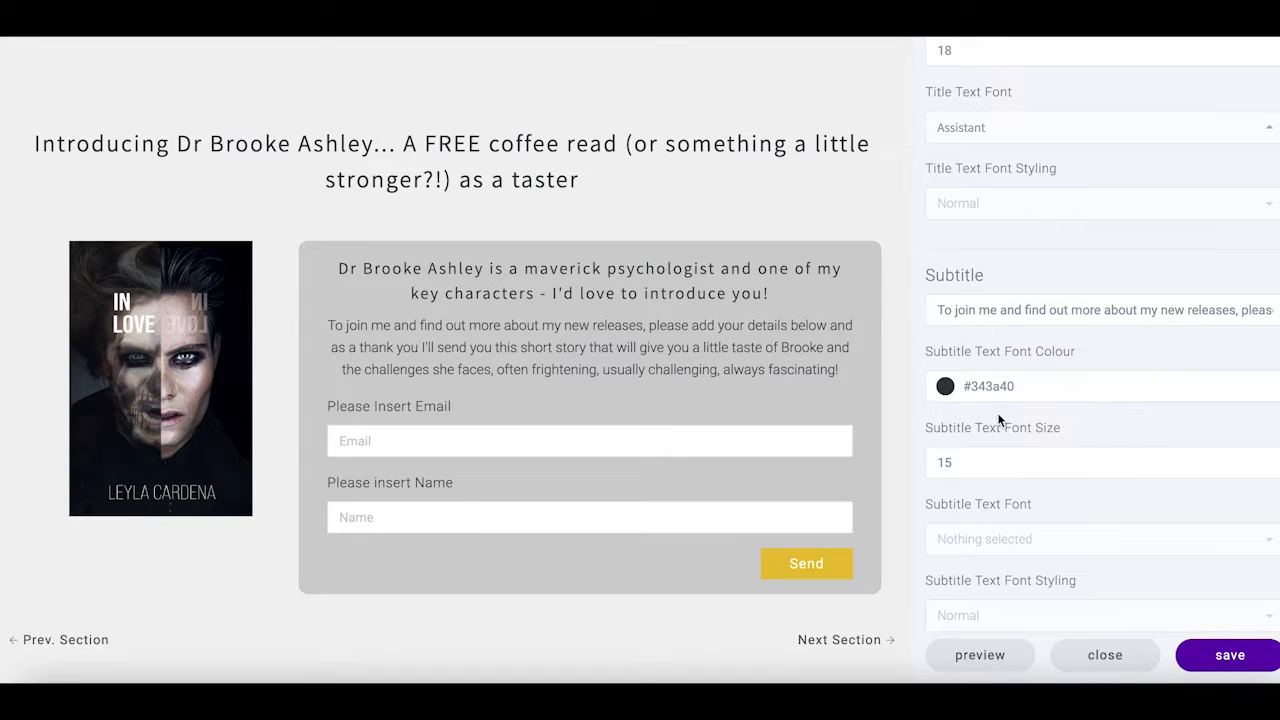
scroll(971, 470, down, 3)
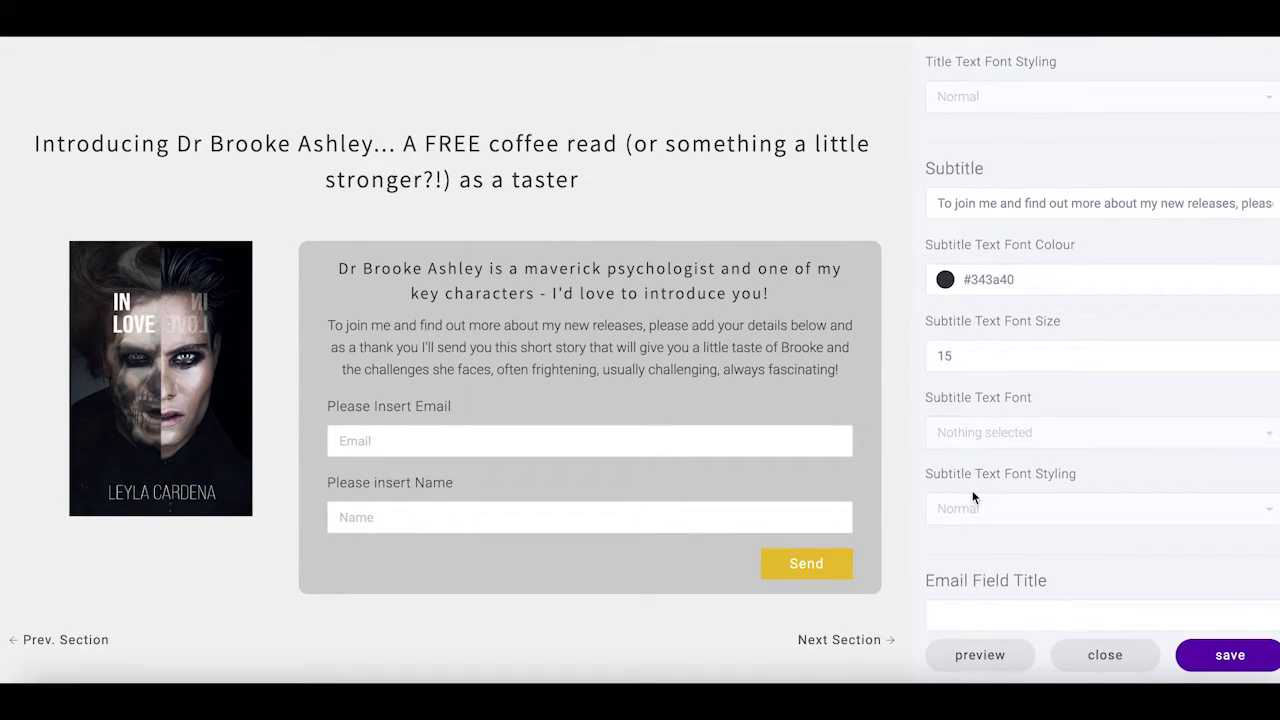
click(971, 448)
click(968, 386)
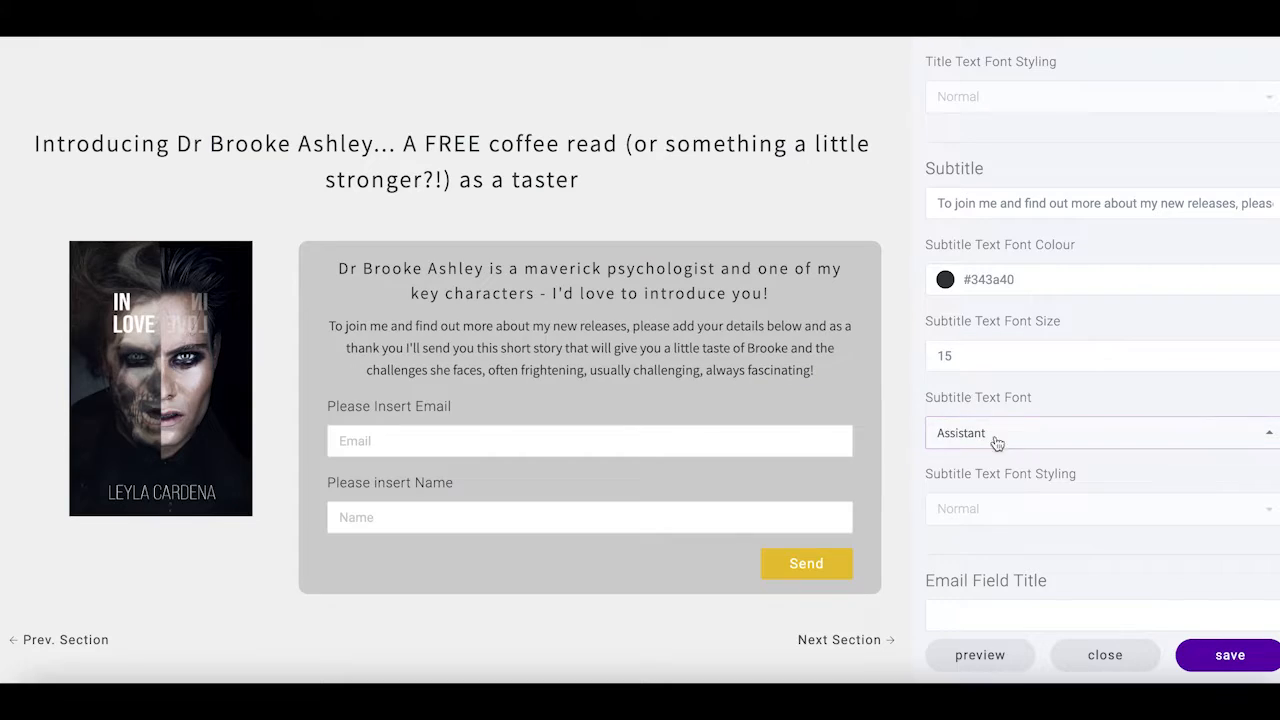
scroll(1017, 470, down, 3)
scroll(1017, 474, down, 3)
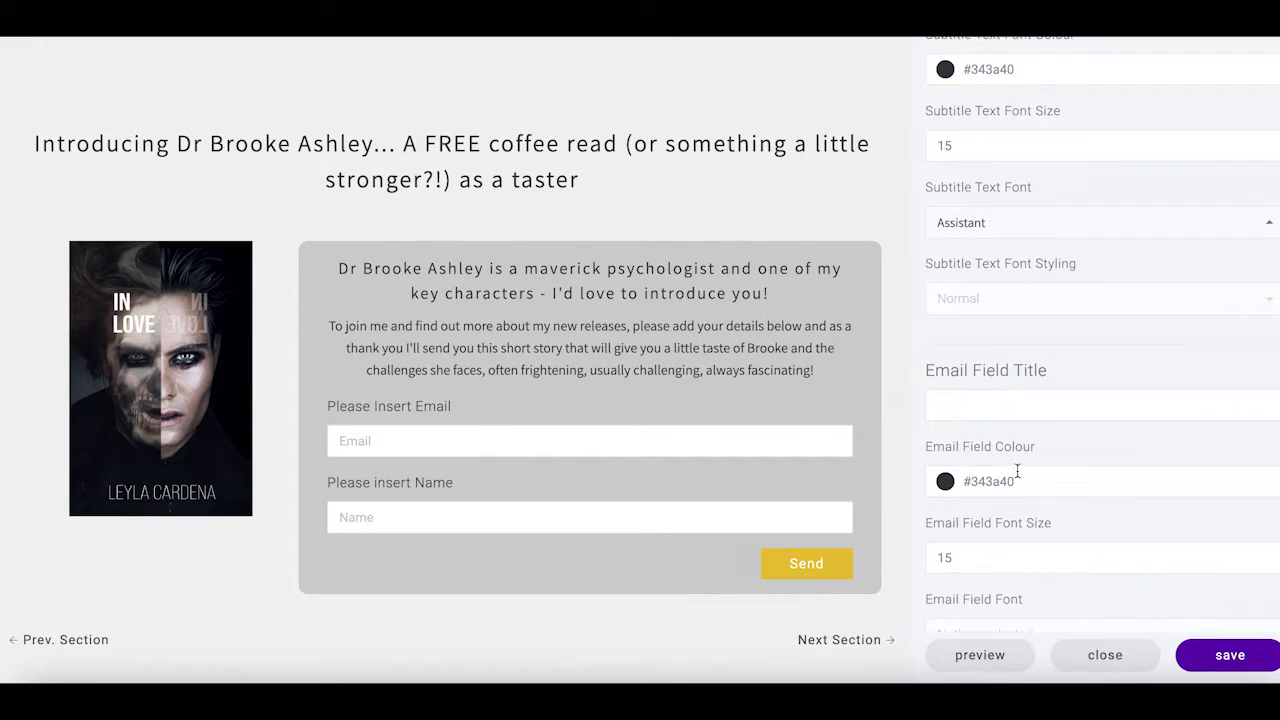
click(966, 390)
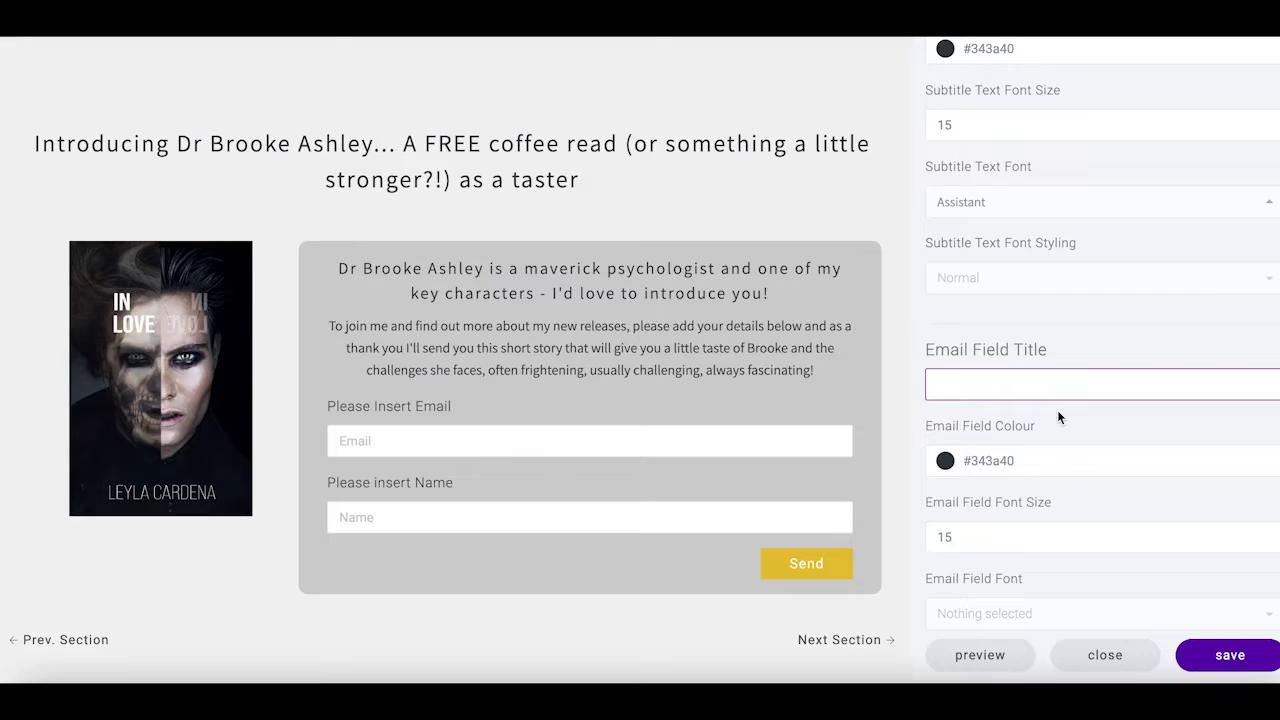
Label the email field 'Please add your email address' in the Assistant font
text(Please add )
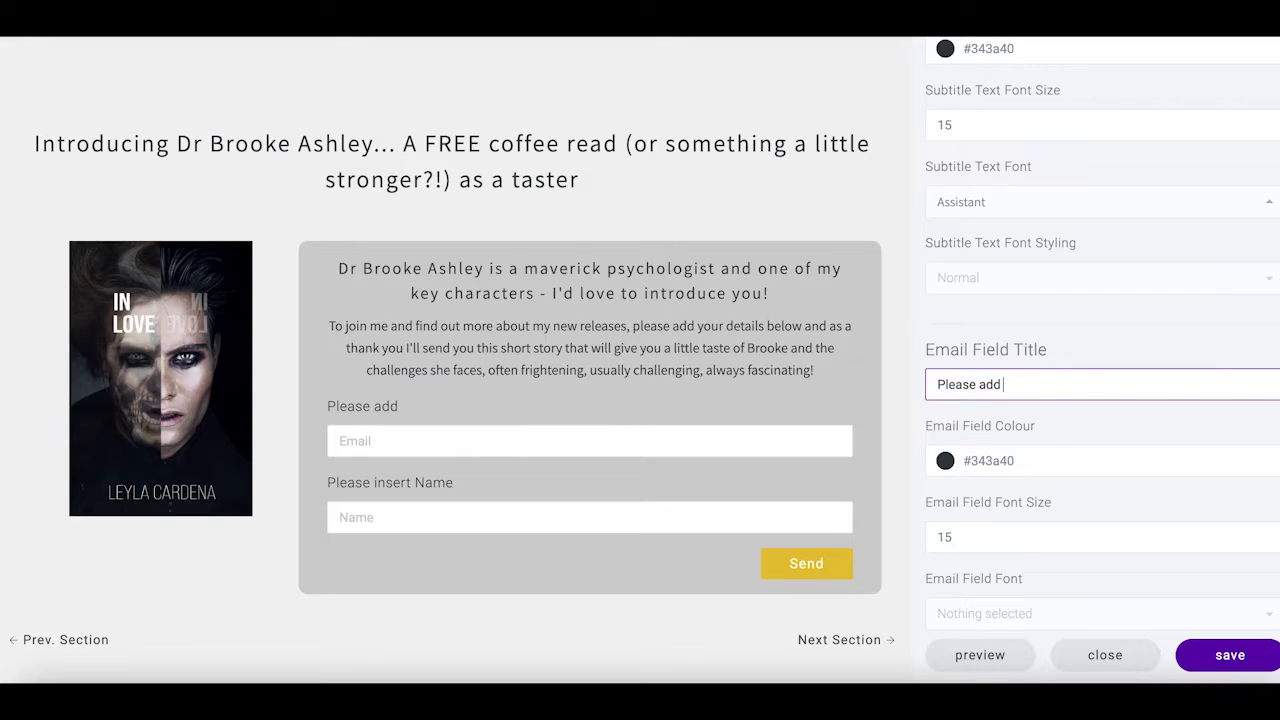
text(your email address)
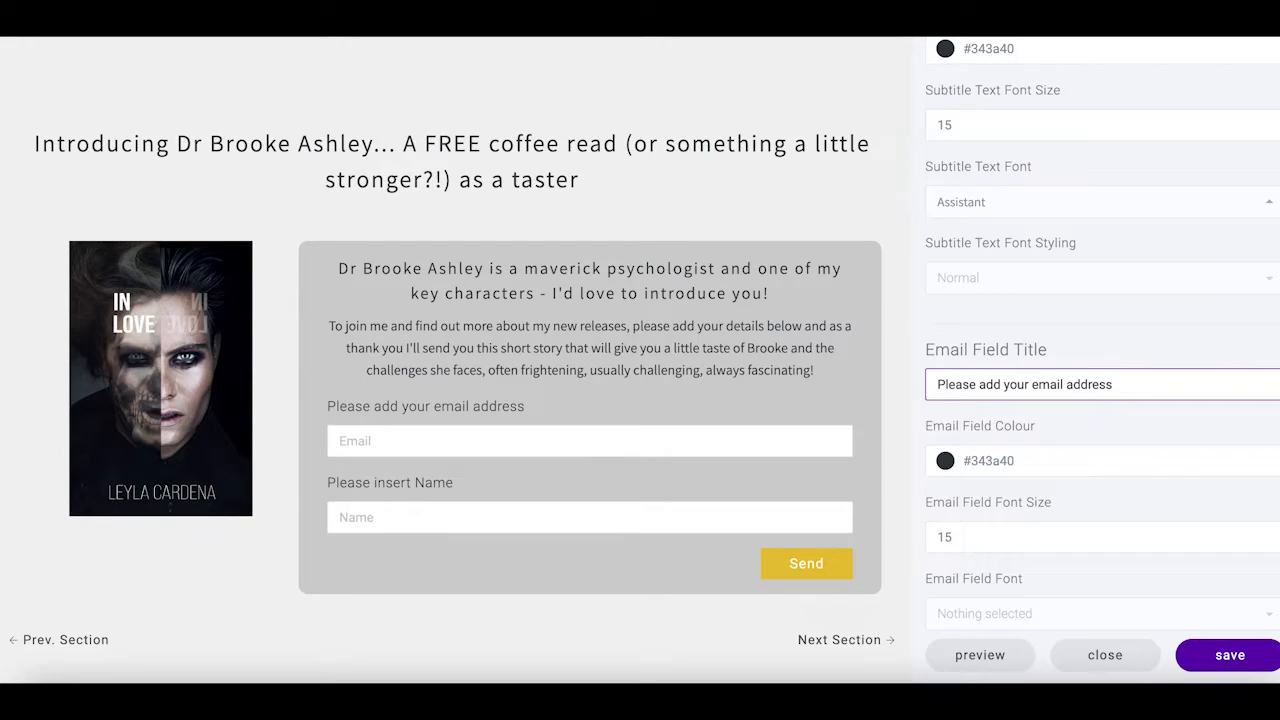
click(1157, 445)
scroll(1119, 463, down, 3)
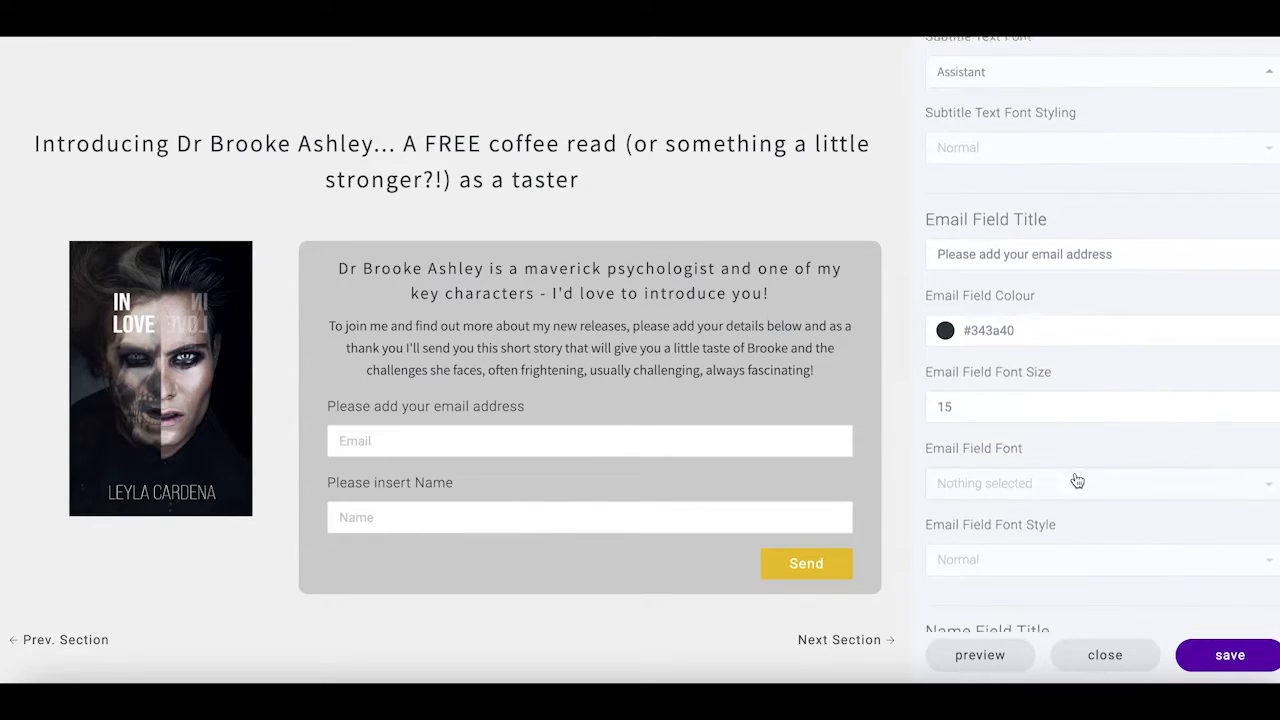
click(1003, 440)
click(968, 372)
scroll(1067, 457, down, 3)
scroll(1067, 457, down, 2)
Set the name field label font to Assistant
click(983, 366)
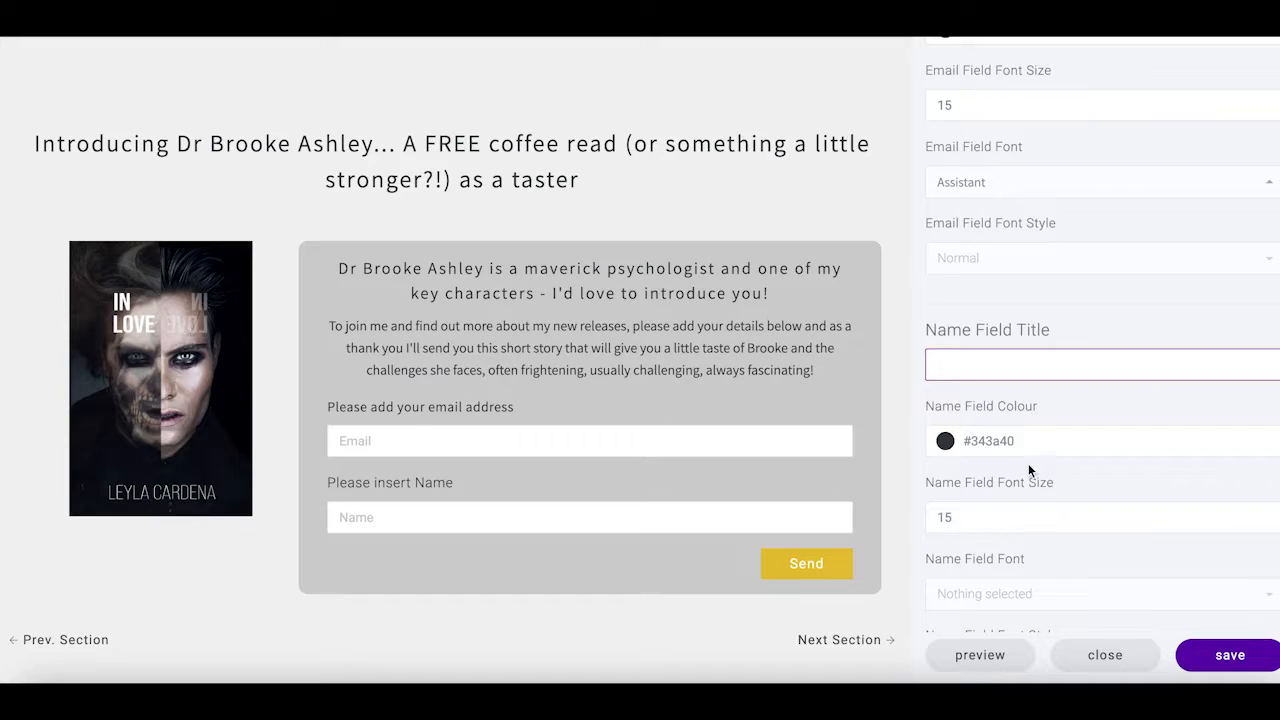
scroll(1028, 463, down, 2)
scroll(1028, 463, down, 2)
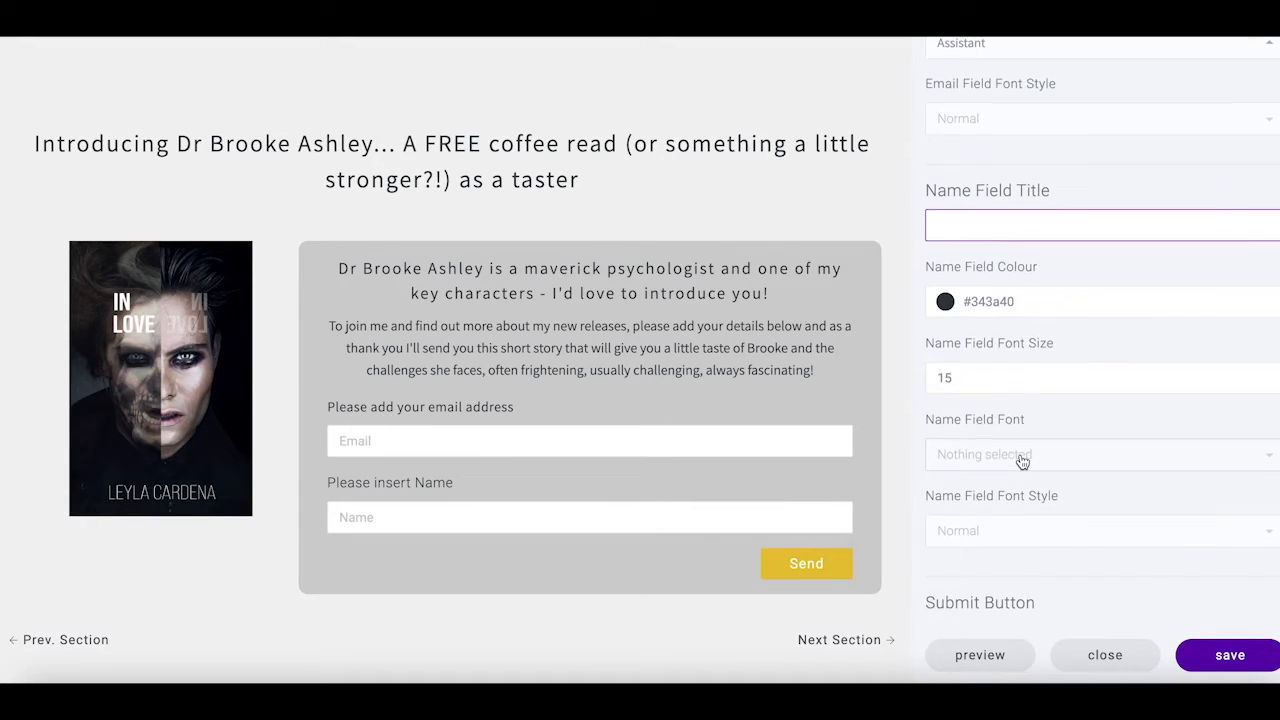
scroll(1022, 462, down, 1)
click(989, 362)
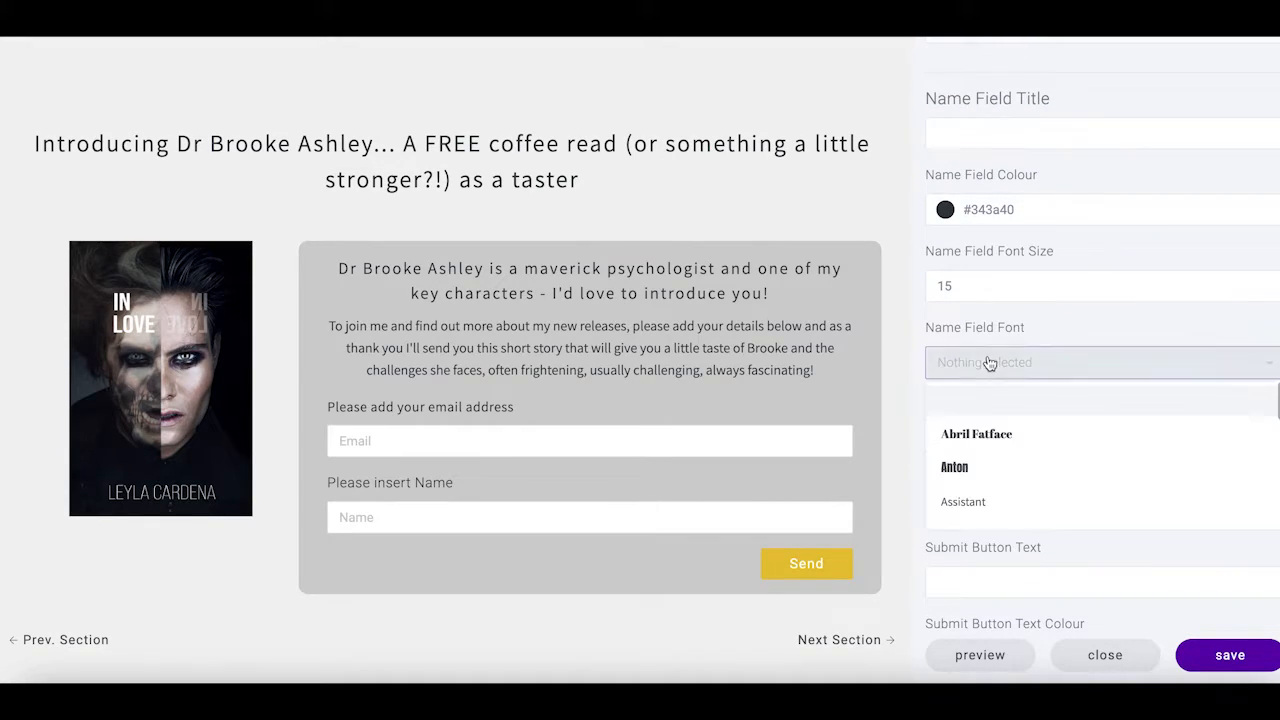
click(966, 502)
scroll(1057, 459, down, 3)
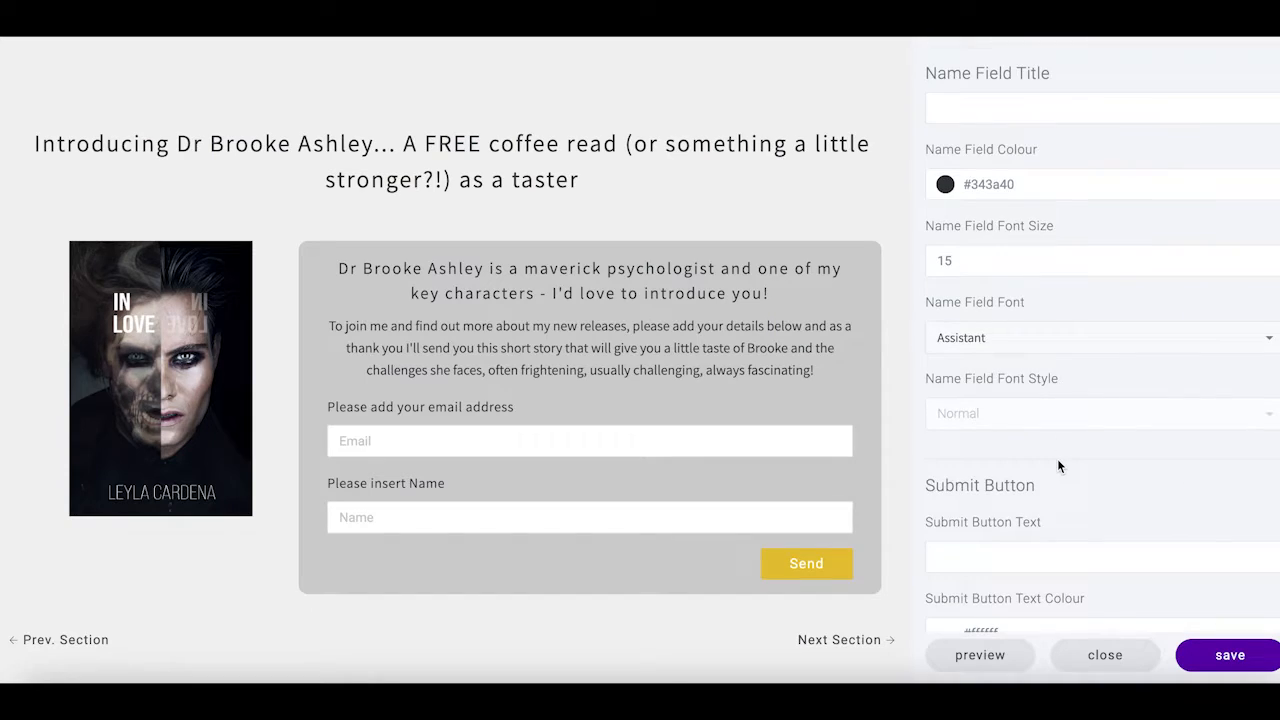
scroll(961, 470, down, 5)
scroll(1034, 405, up, 3)
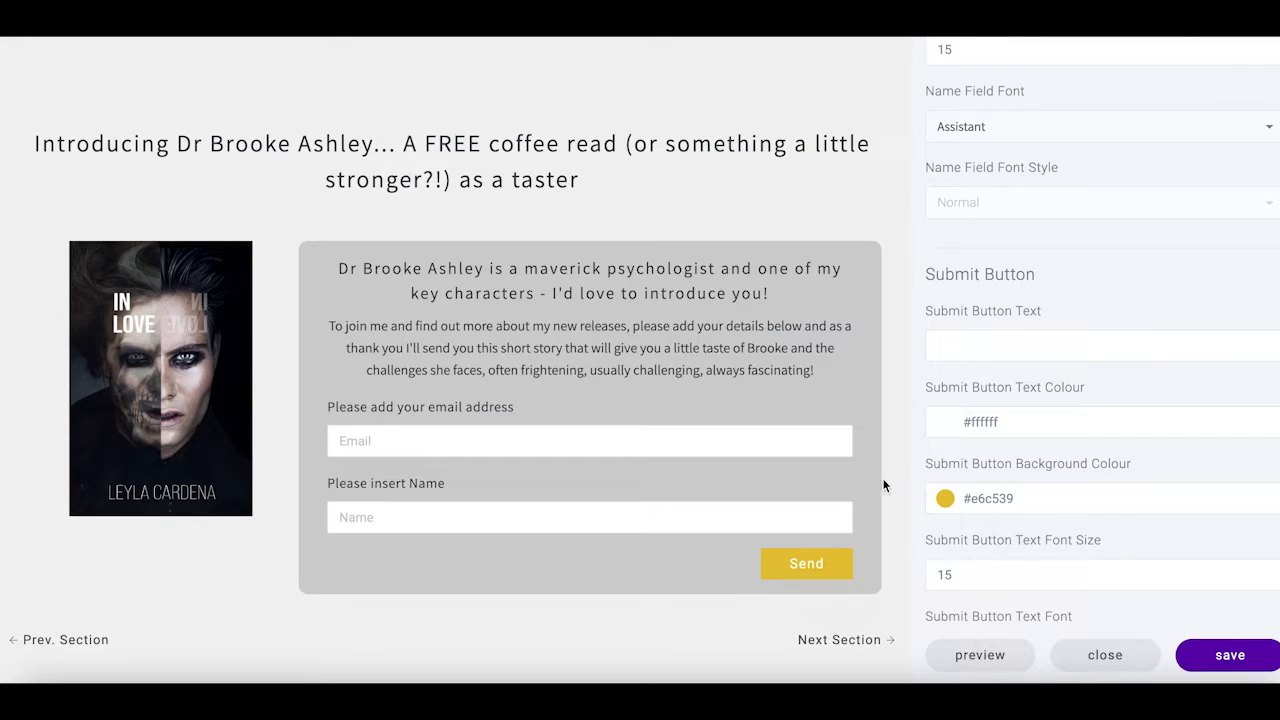
scroll(1104, 350, up, 20)
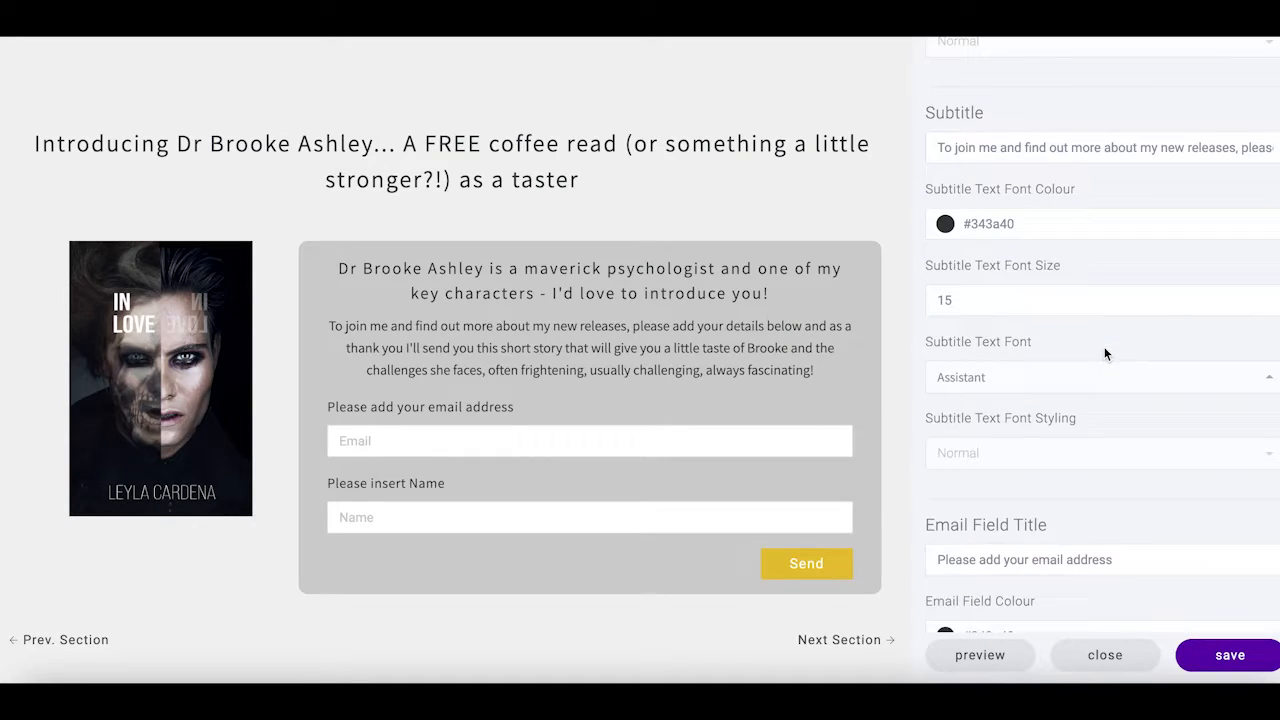
scroll(1105, 349, up, 12)
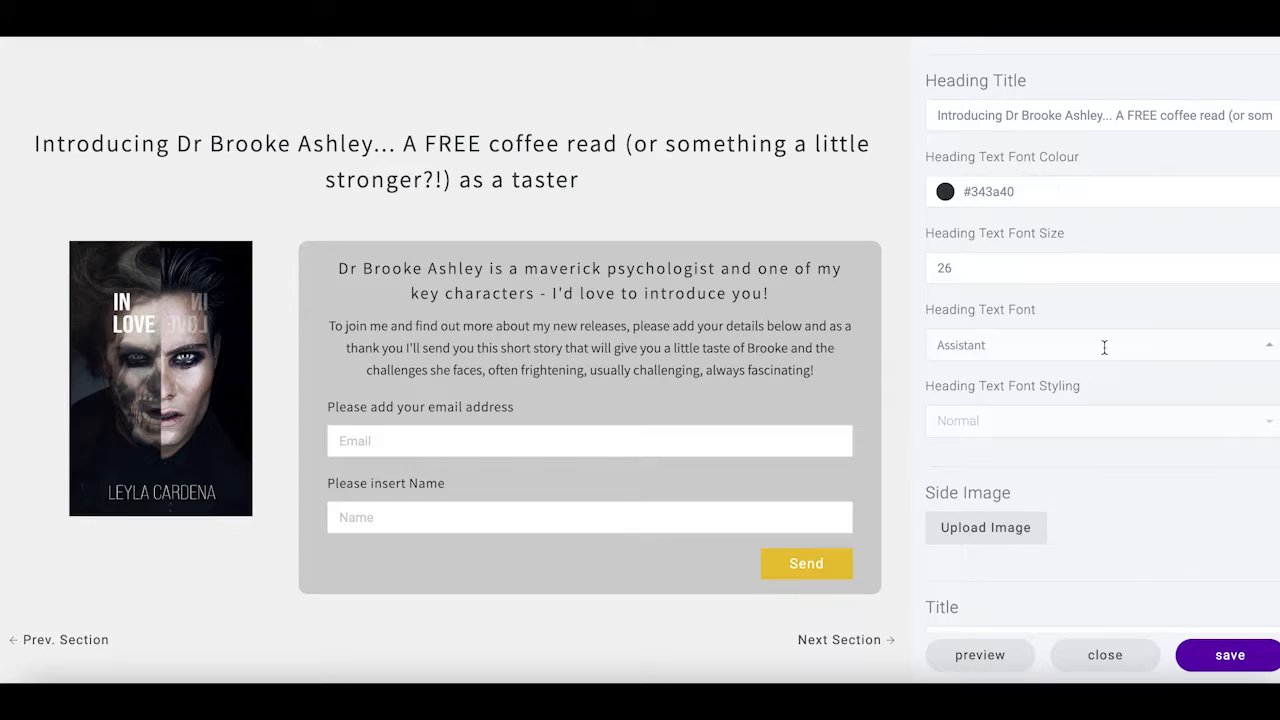
Try beige #e8e2ca, compare neighbouring sections, then settle on #bfbba6 for the section background
click(1000, 277)
click(944, 242)
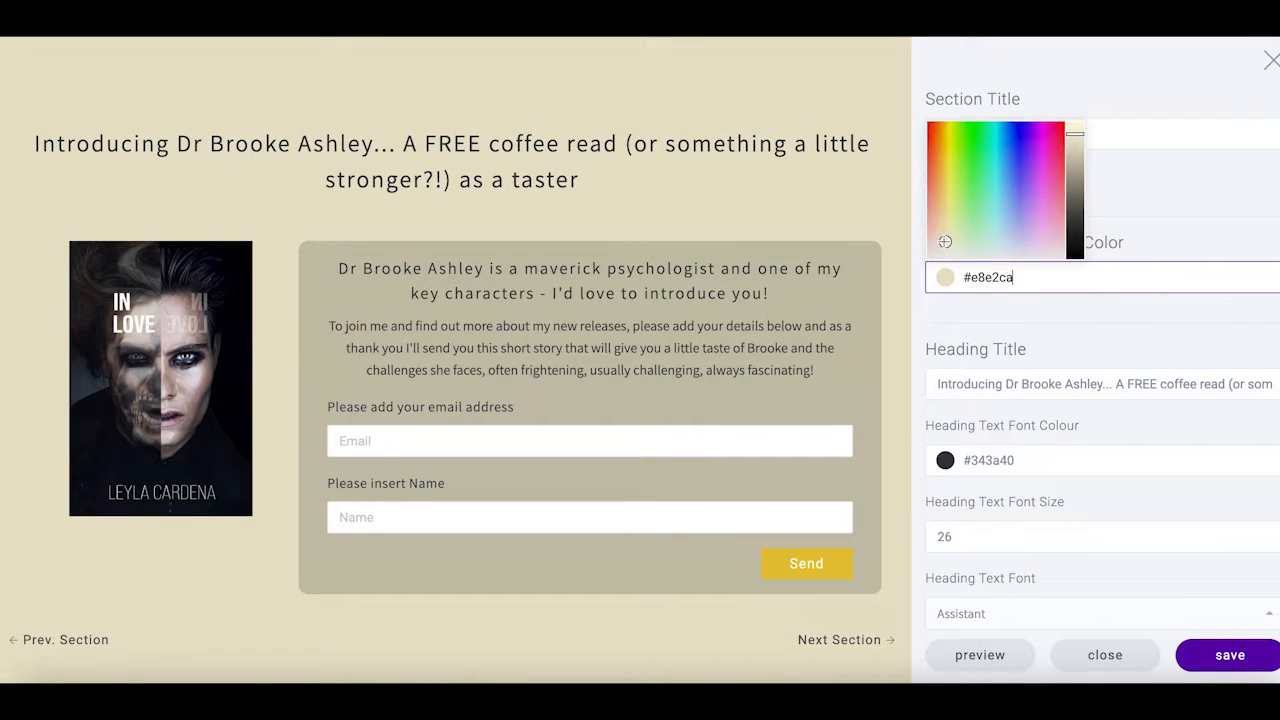
click(43, 648)
click(43, 647)
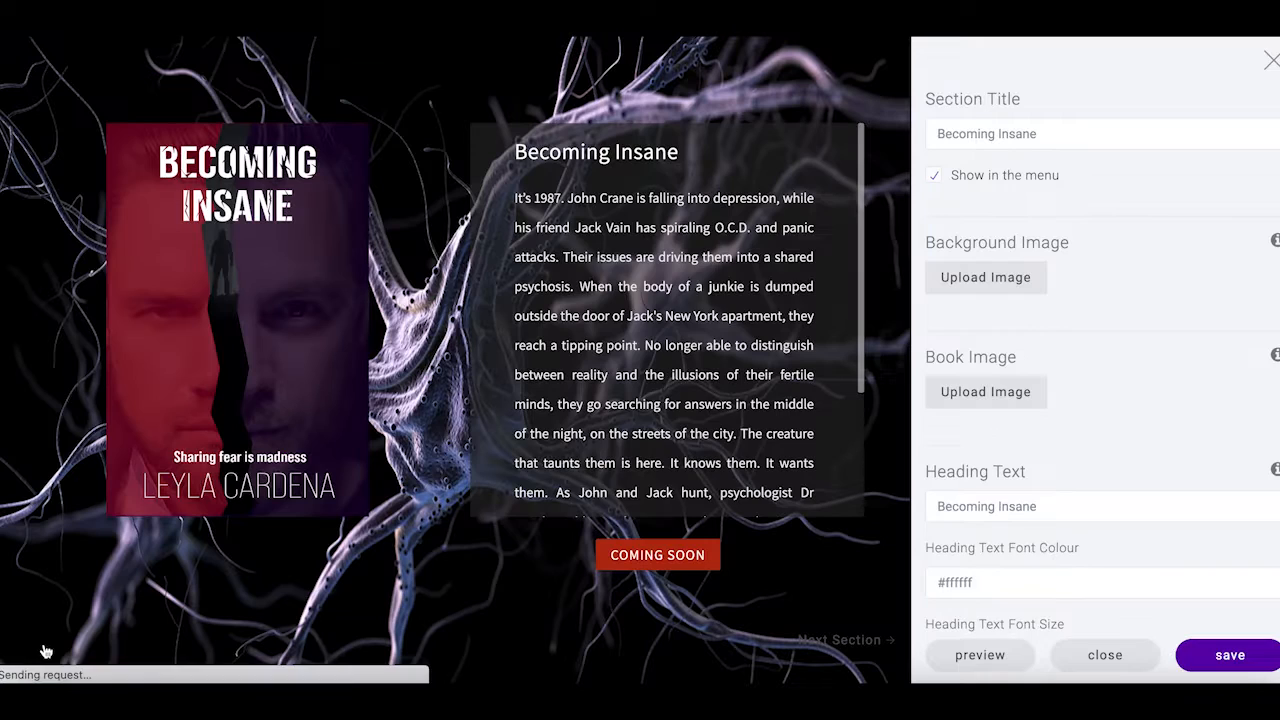
click(832, 646)
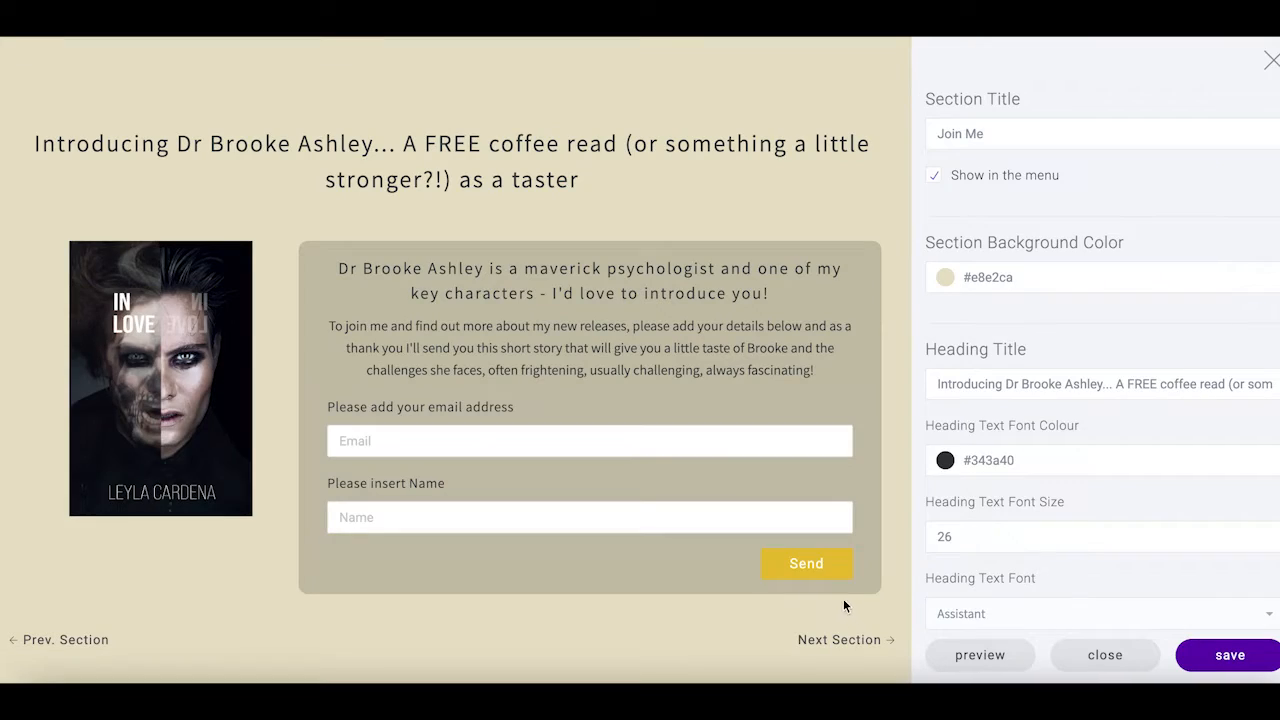
click(852, 641)
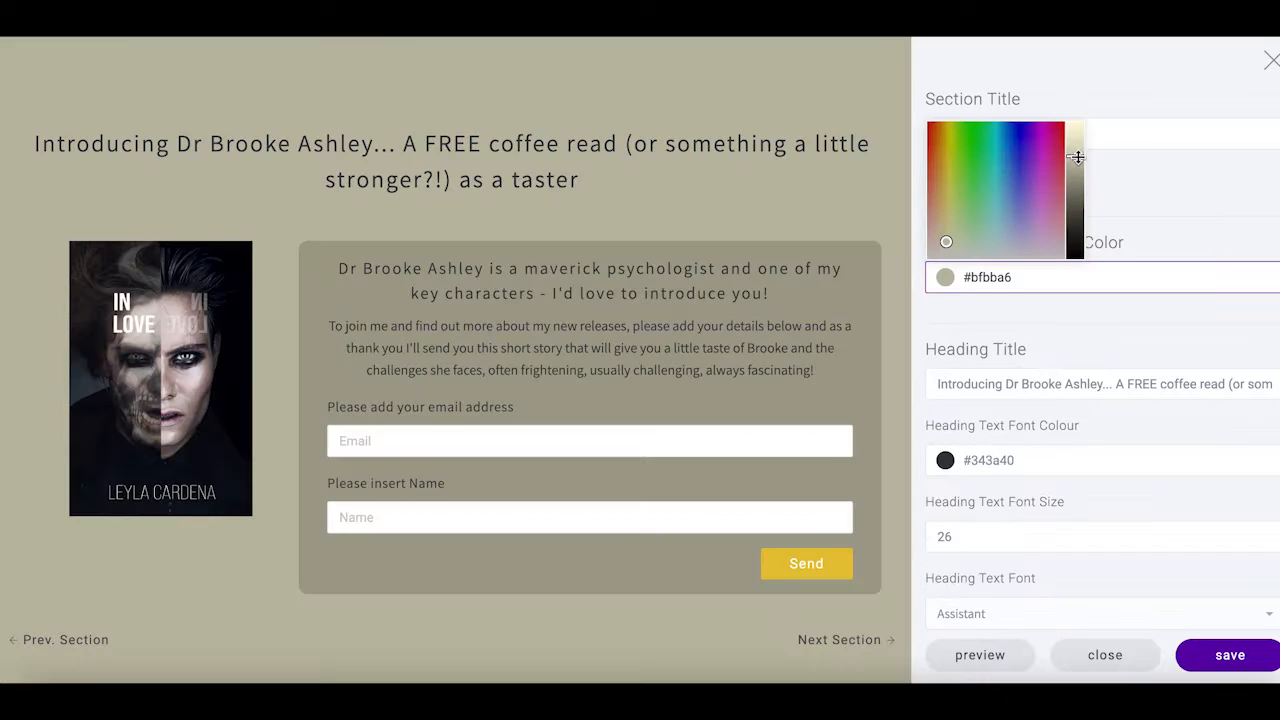
click(49, 648)
click(982, 660)
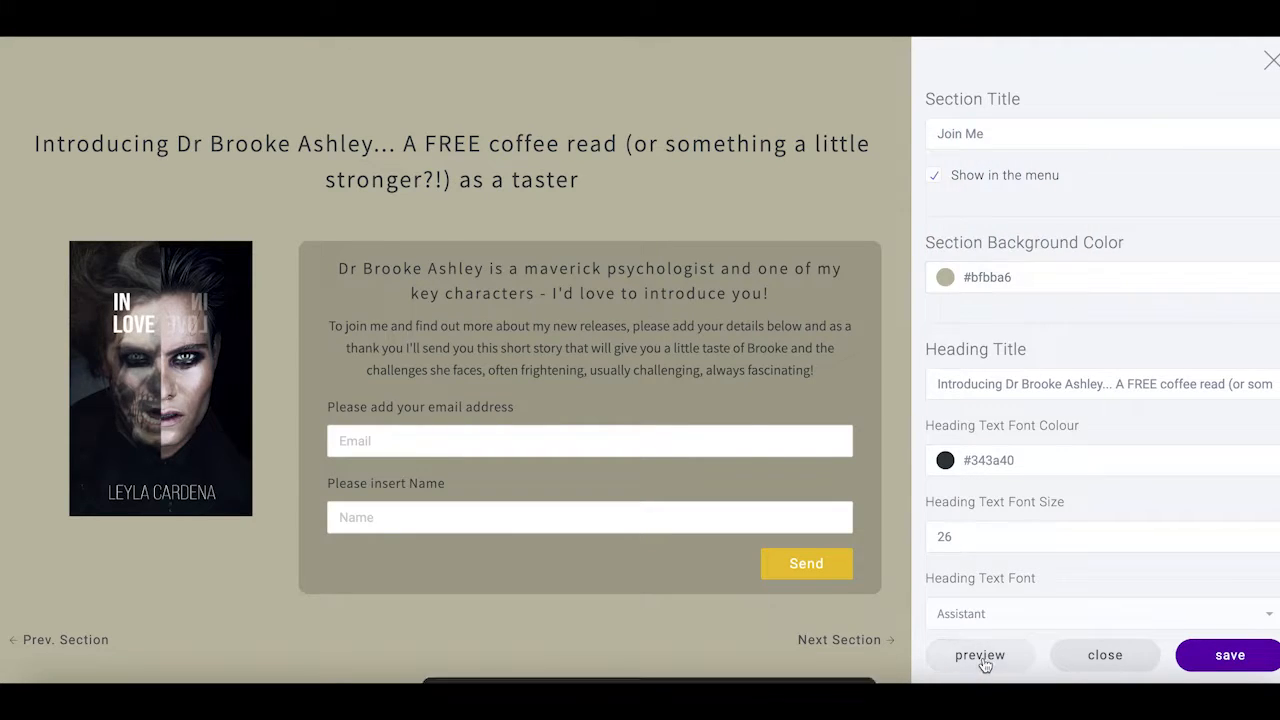
Preview the site to check the greige Join Me section below Becoming Insane
click(982, 657)
scroll(1050, 515, down, 3)
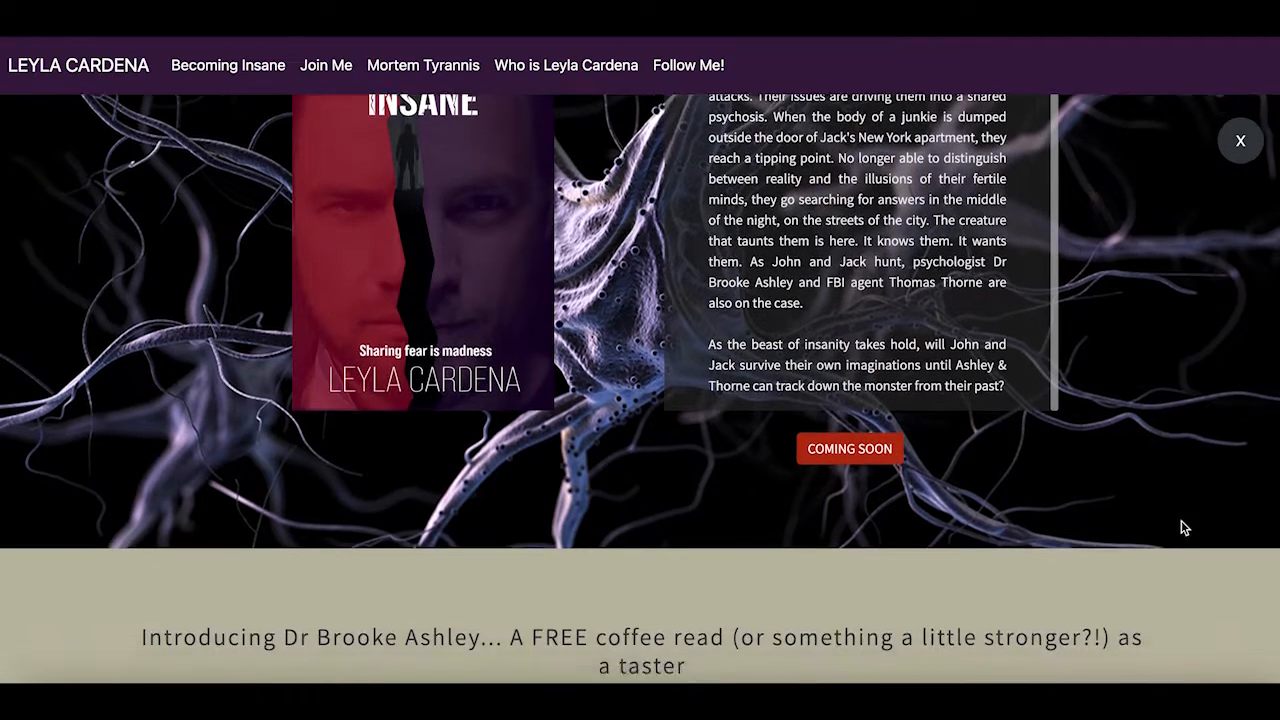
scroll(1181, 520, down, 8)
scroll(1183, 527, down, 2)
scroll(1183, 527, up, 5)
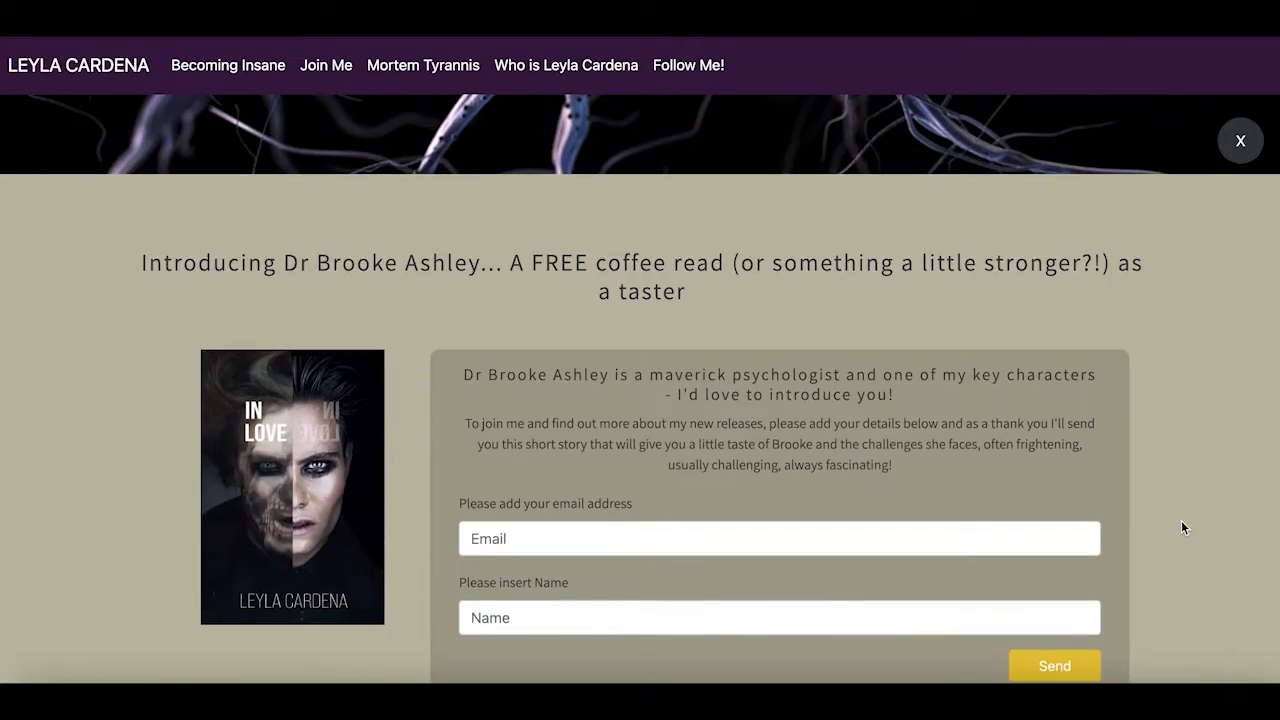
scroll(1181, 520, up, 3)
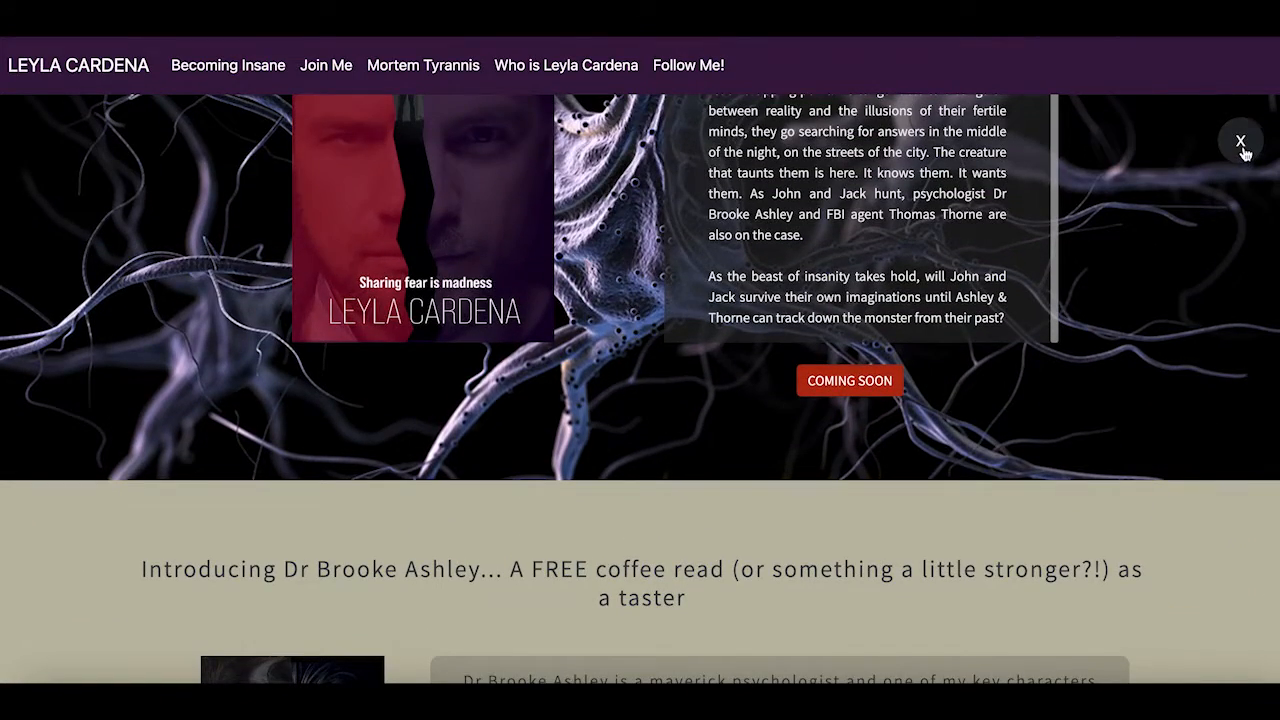
click(1241, 143)
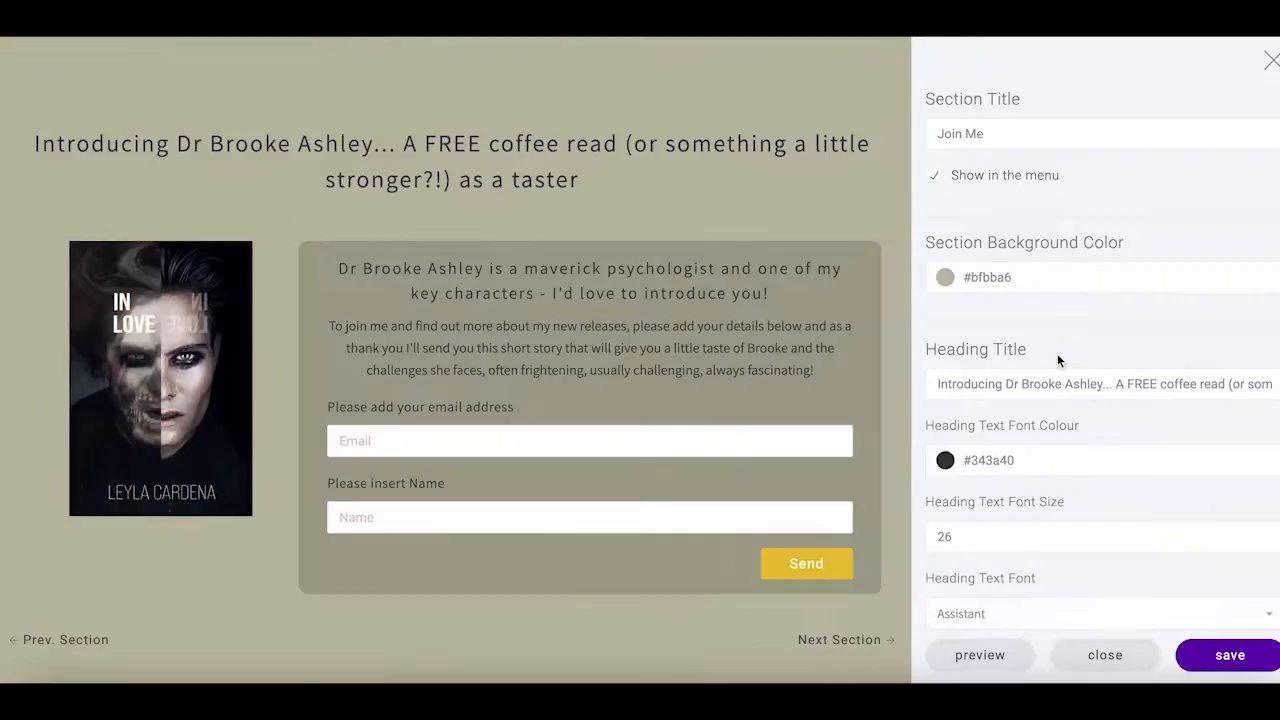
Change the Join Me background to mauve #bba8bf and view it in the site preview
click(944, 276)
drag(948, 241, 1030, 246)
drag(1035, 245, 1037, 243)
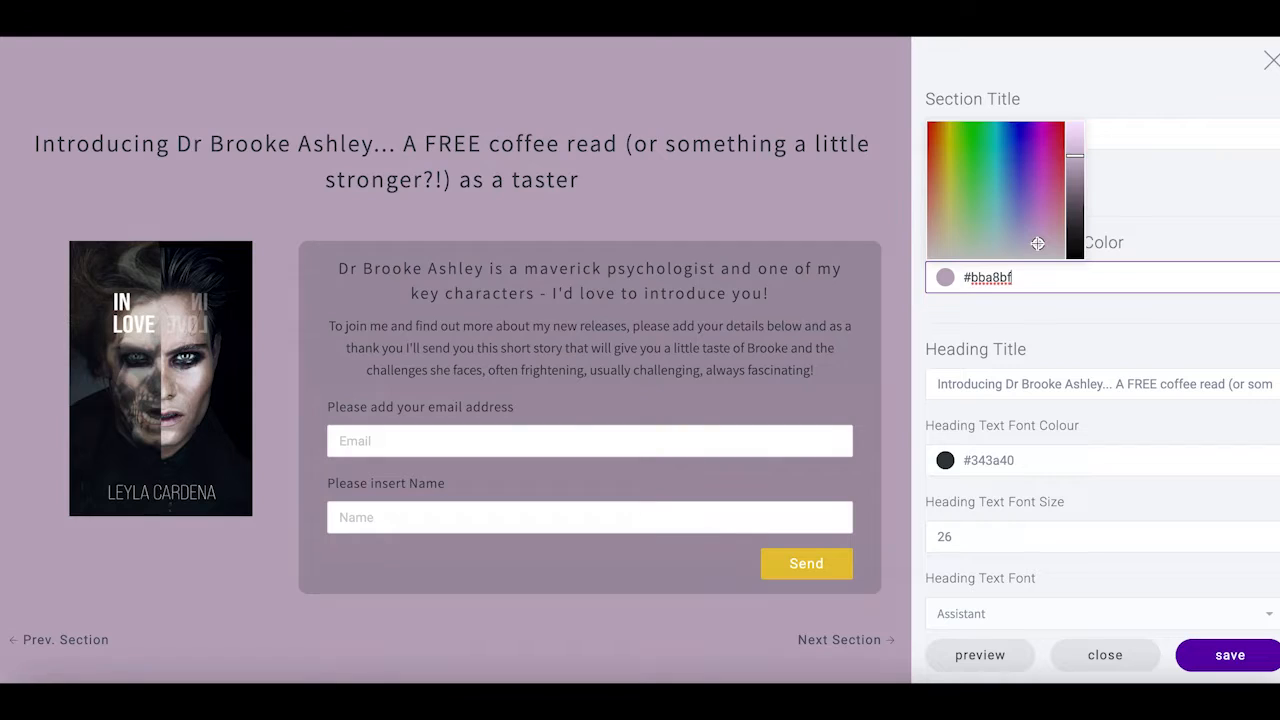
click(986, 654)
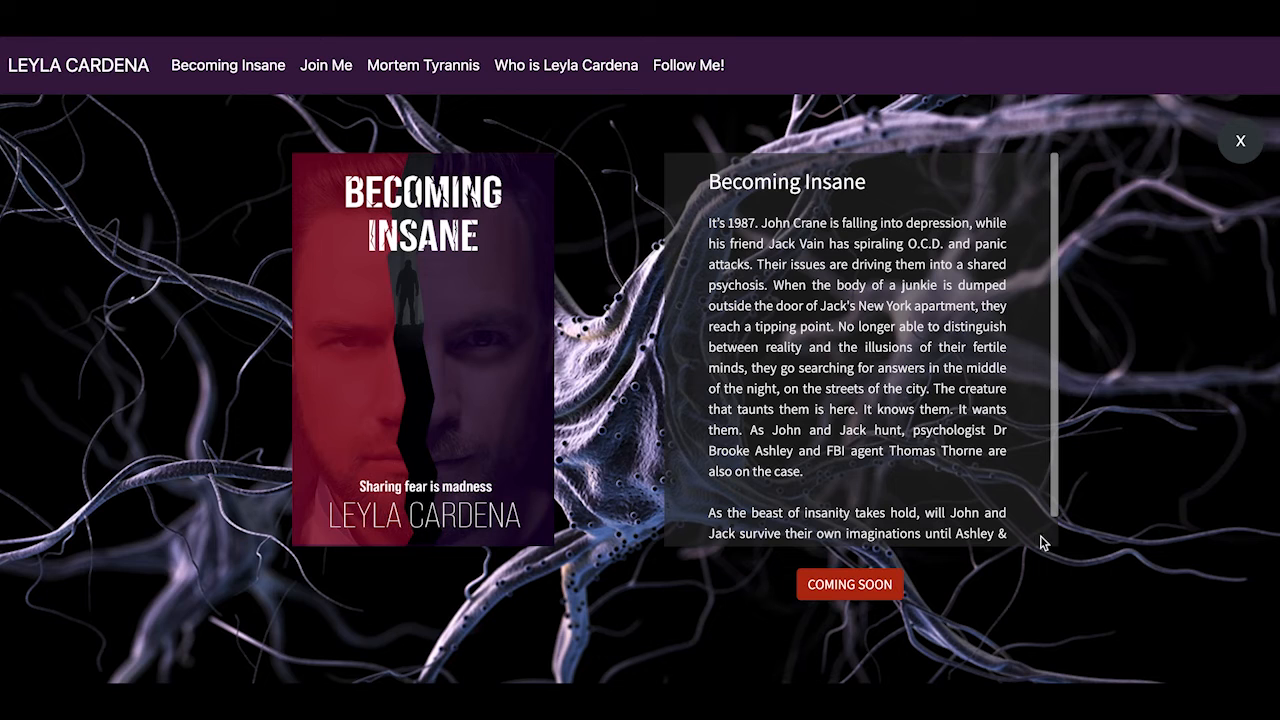
scroll(1210, 547, down, 2)
scroll(1210, 547, down, 5)
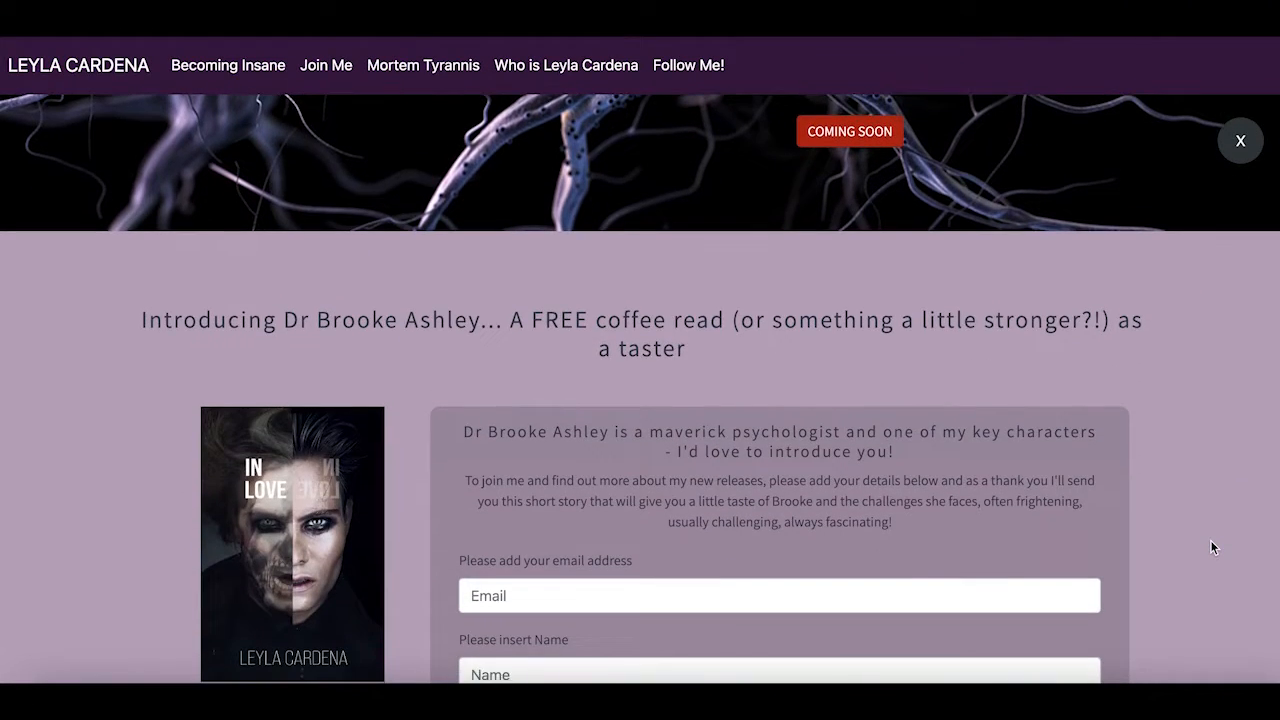
scroll(1210, 547, down, 4)
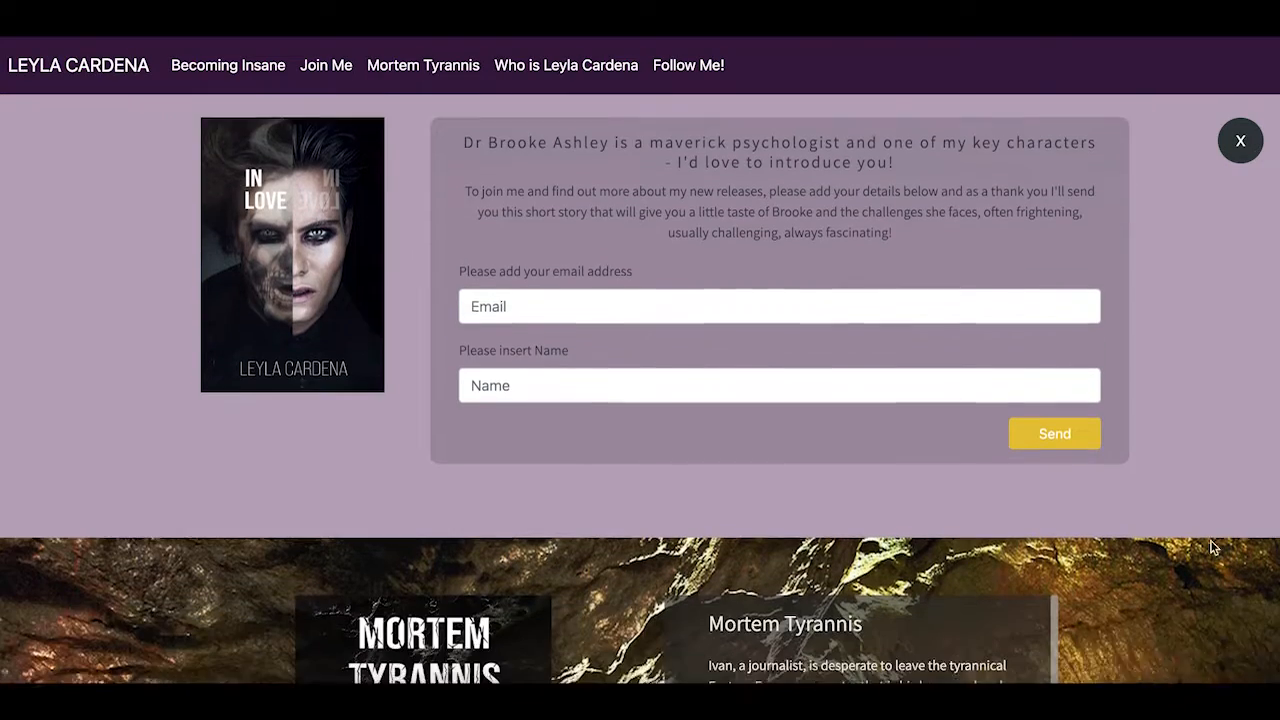
scroll(1210, 547, down, 1)
scroll(1210, 547, up, 10)
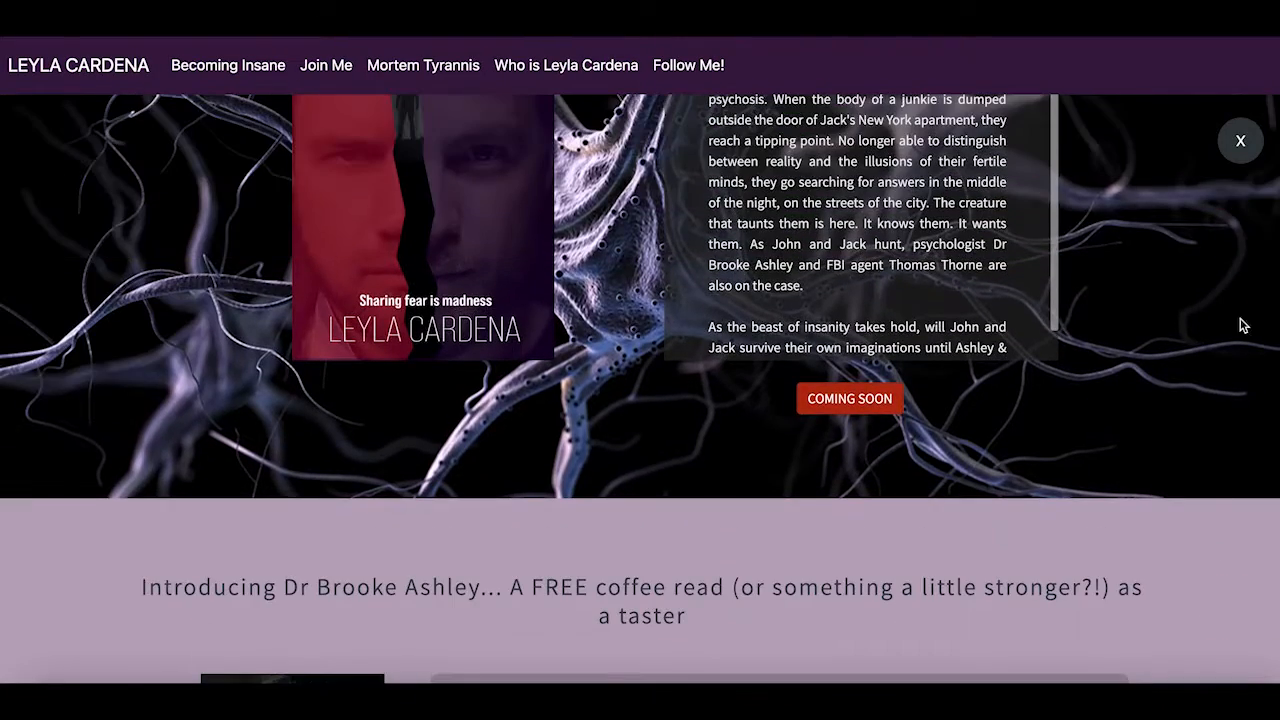
Set the Submit Button background colour to purple #7f658a
click(1240, 140)
scroll(1042, 412, down, 3)
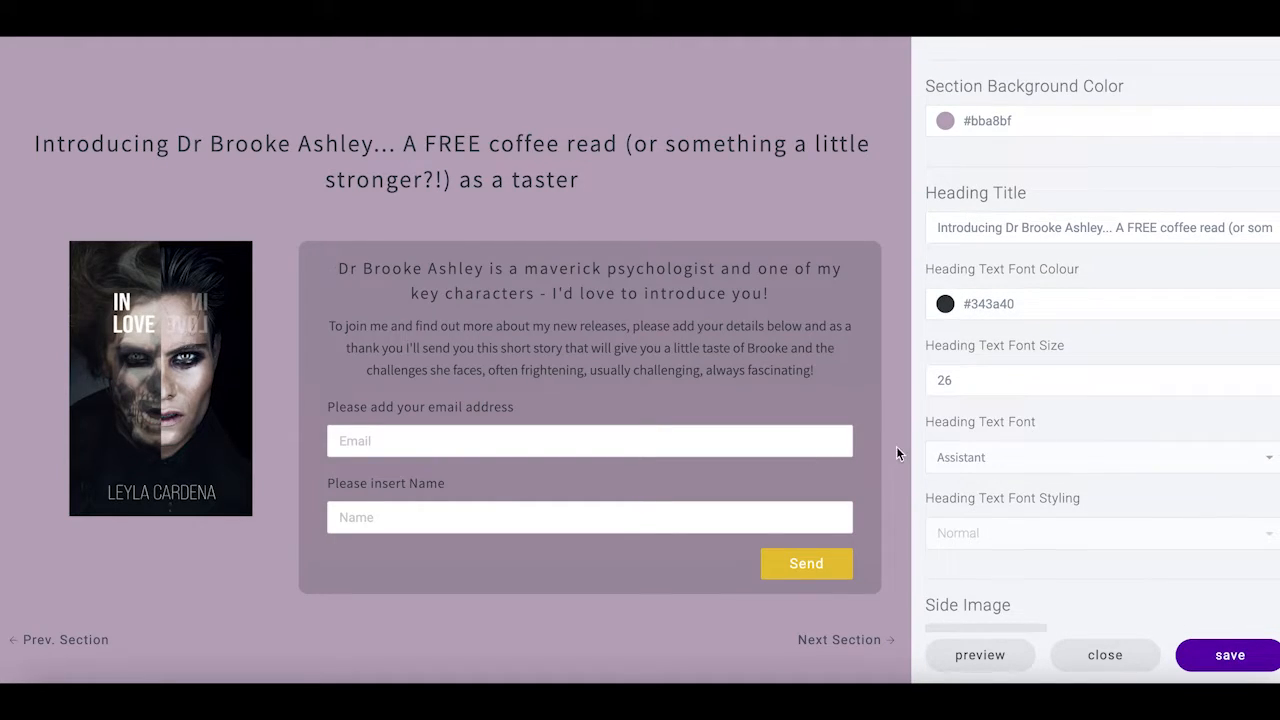
scroll(913, 459, down, 8)
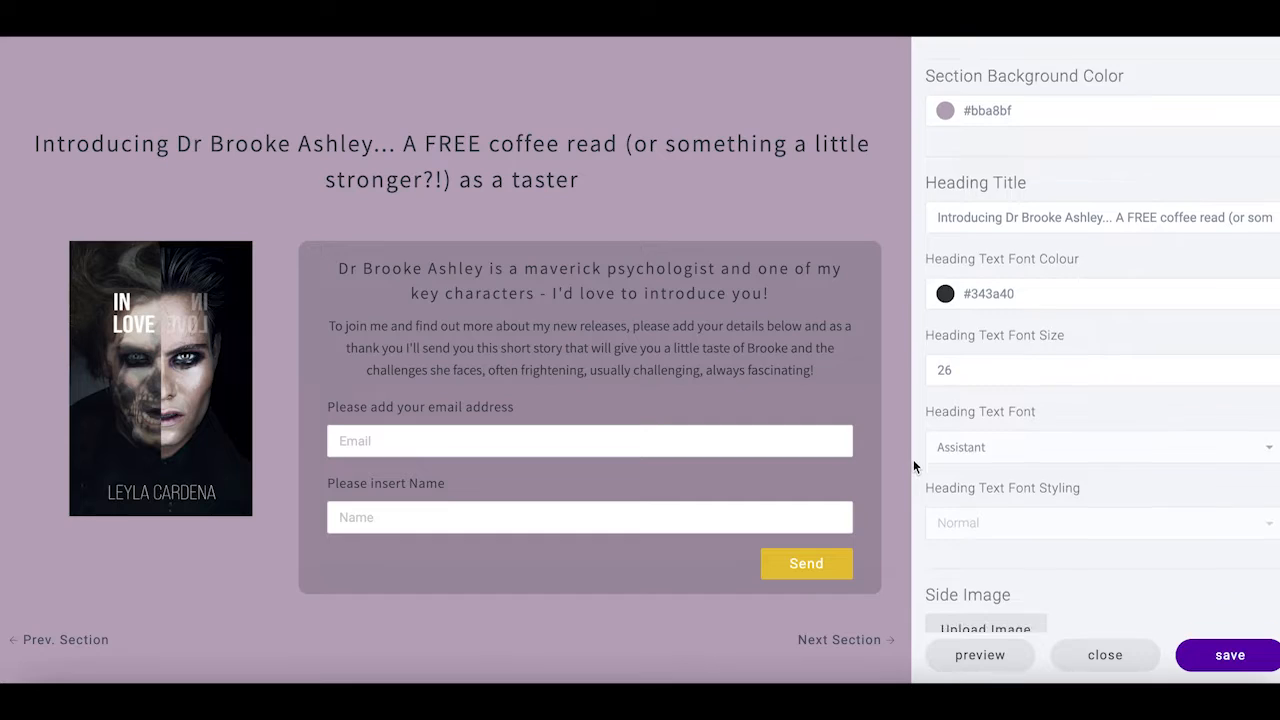
scroll(1037, 548, down, 11)
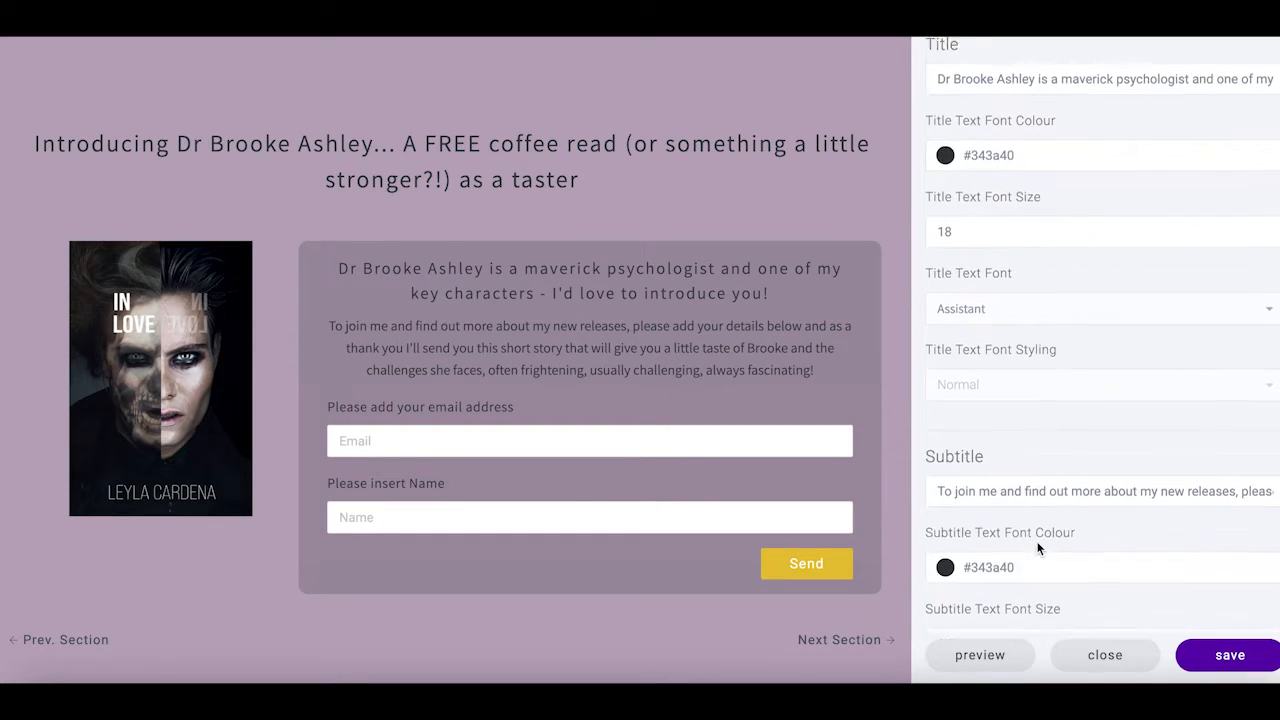
scroll(1037, 548, down, 14)
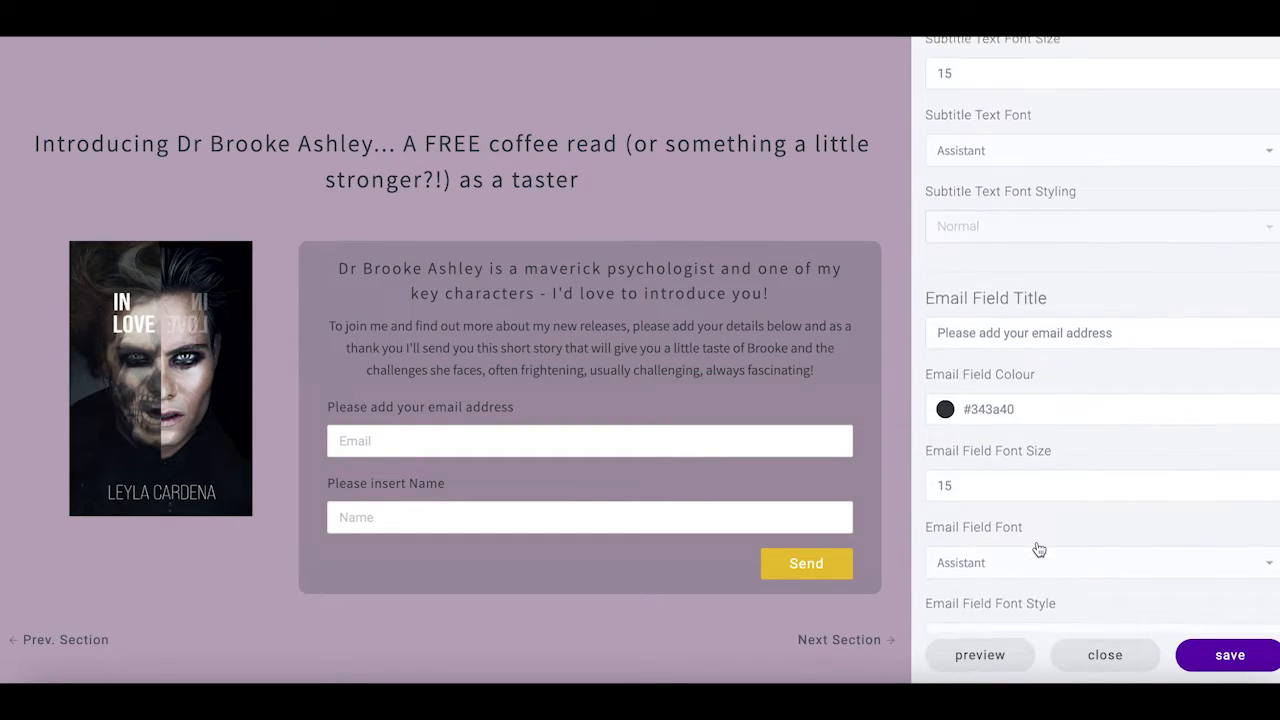
scroll(1039, 549, down, 9)
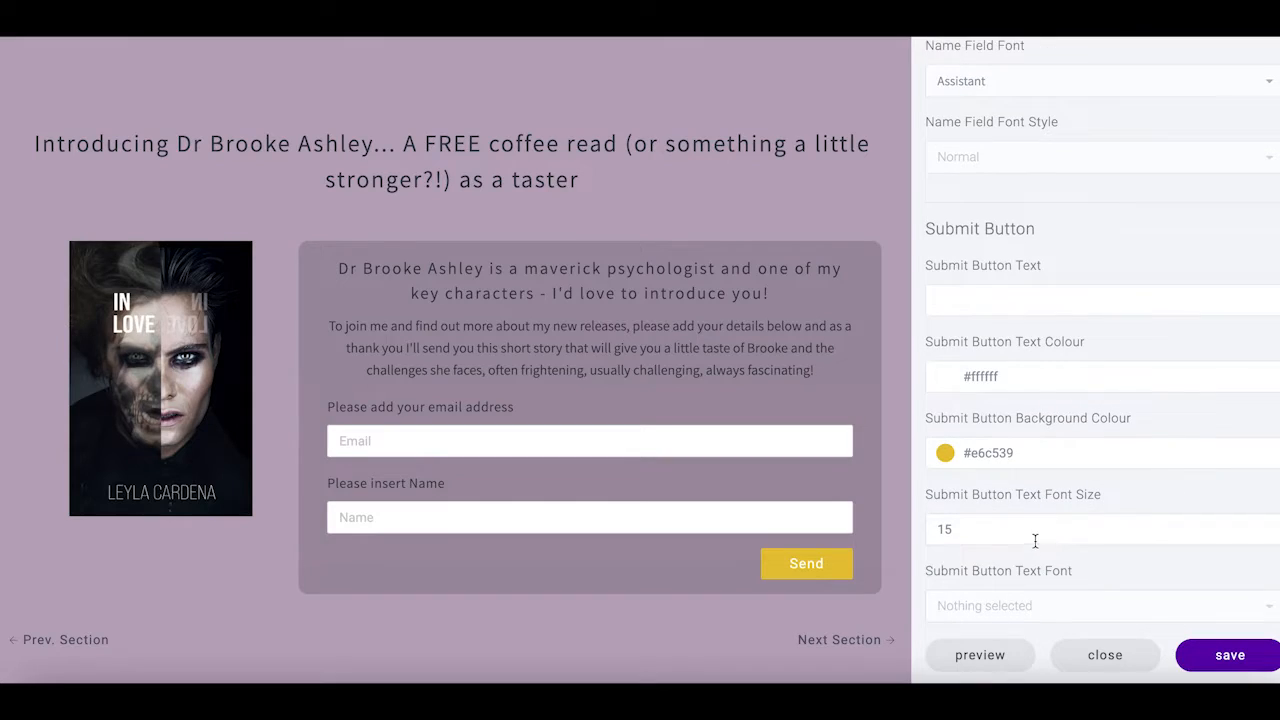
click(945, 454)
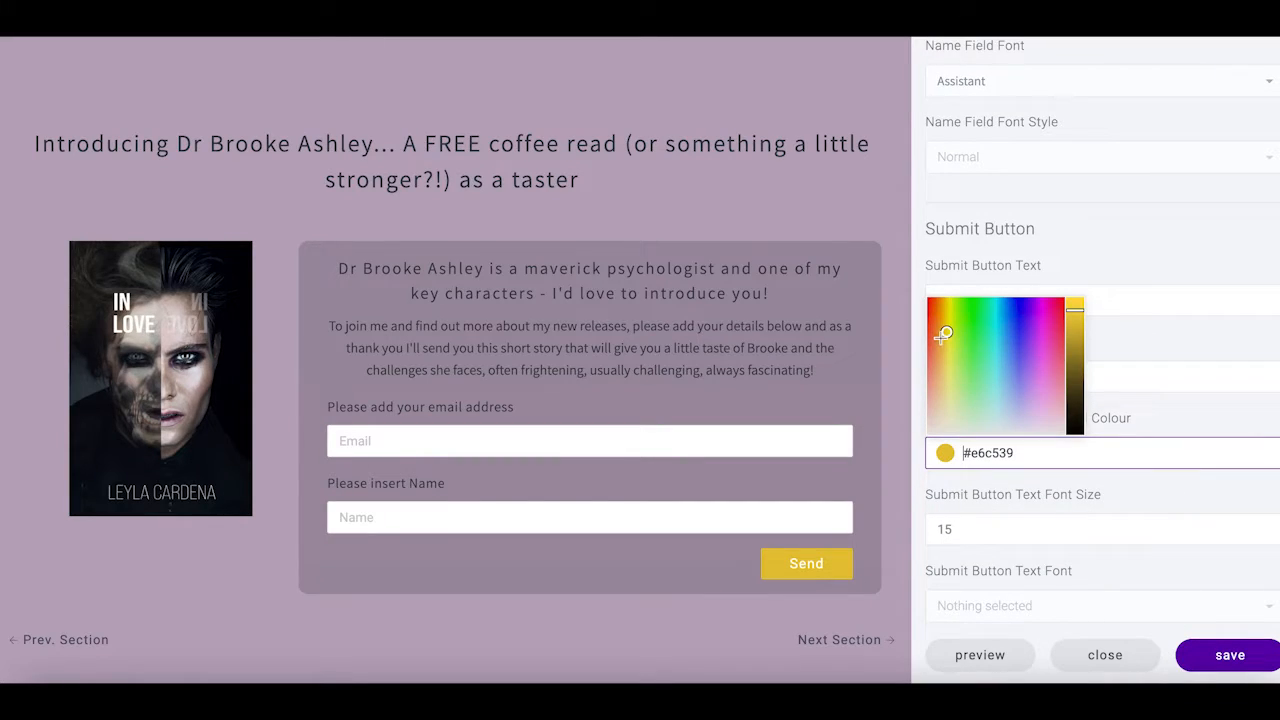
mouse_move(946, 333)
mouse_down()
mouse_move(956, 408)
mouse_move(1010, 418)
mouse_move(1035, 397)
mouse_up()
drag(1075, 312, 1076, 361)
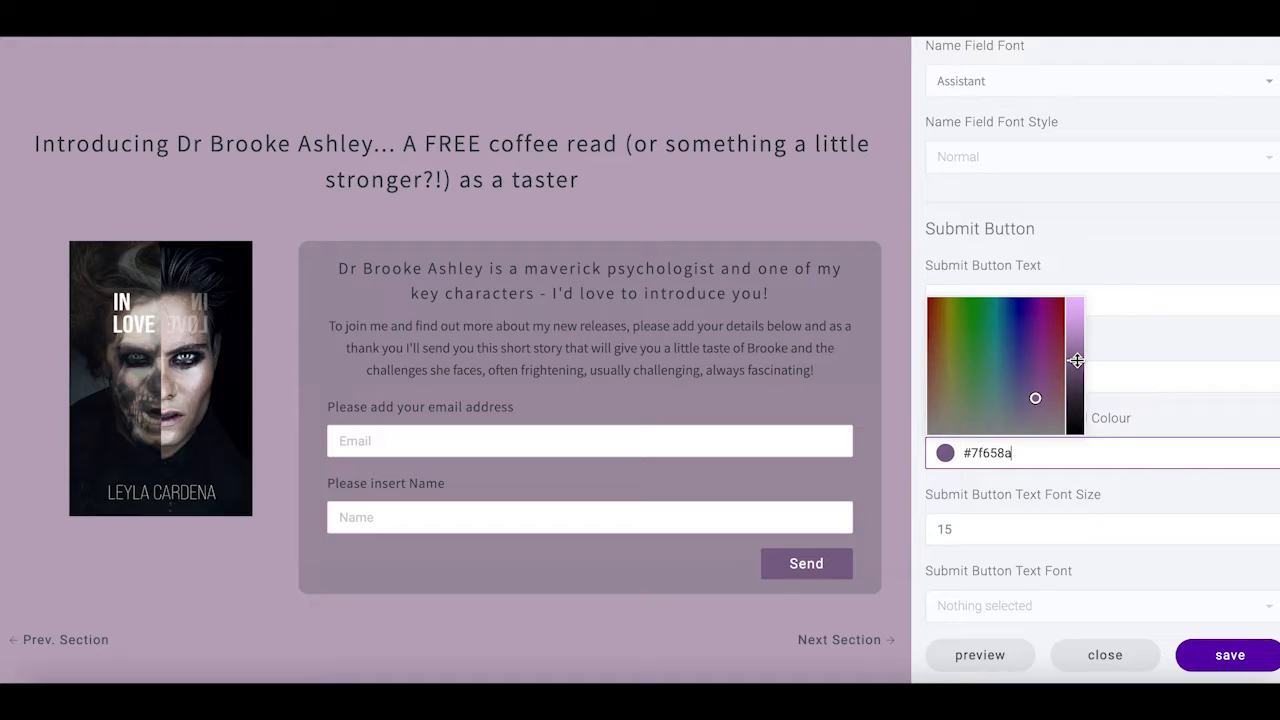
Save and check the purple Send button in the site preview, then reopen section settings
scroll(1190, 470, down, 2)
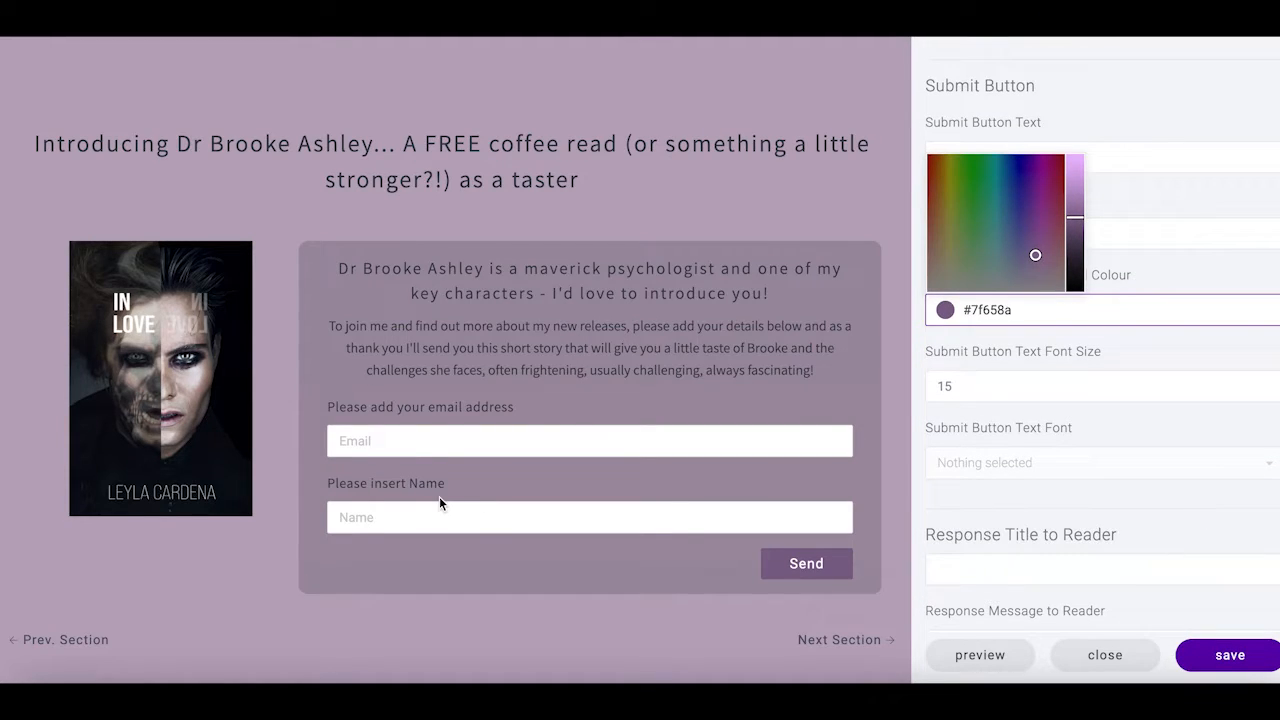
click(998, 660)
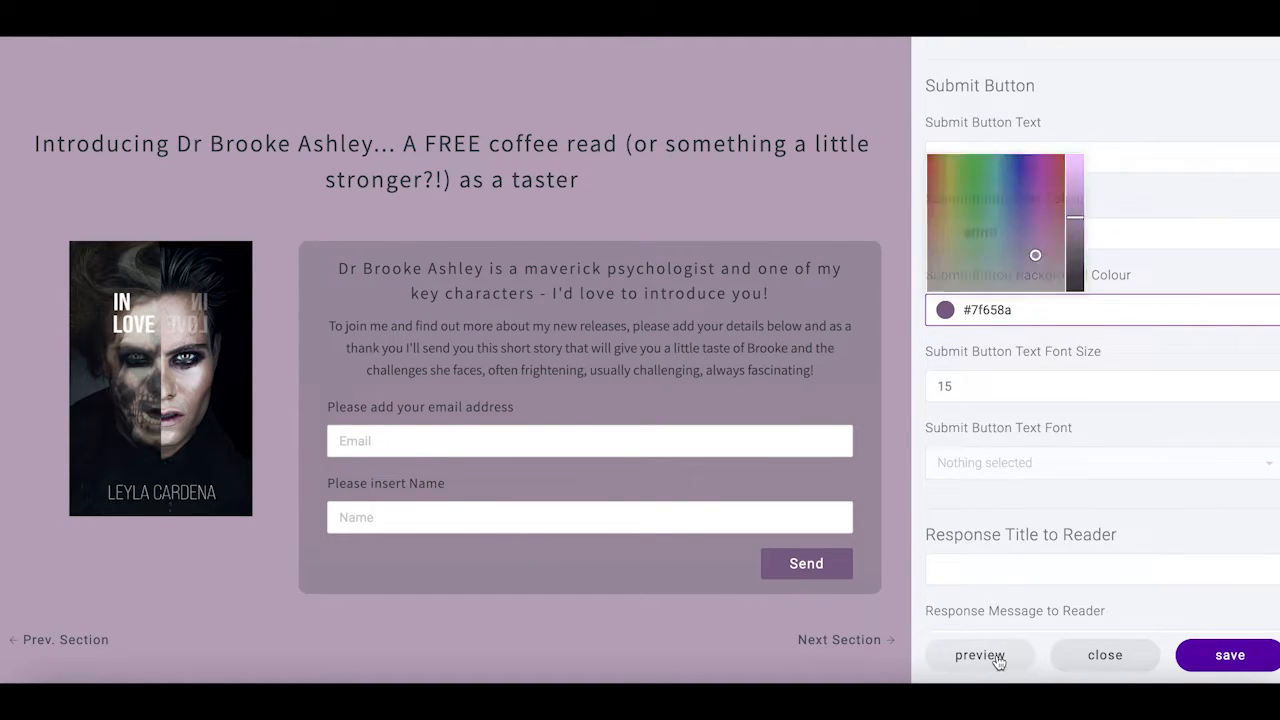
scroll(1167, 541, down, 1)
scroll(1170, 547, down, 5)
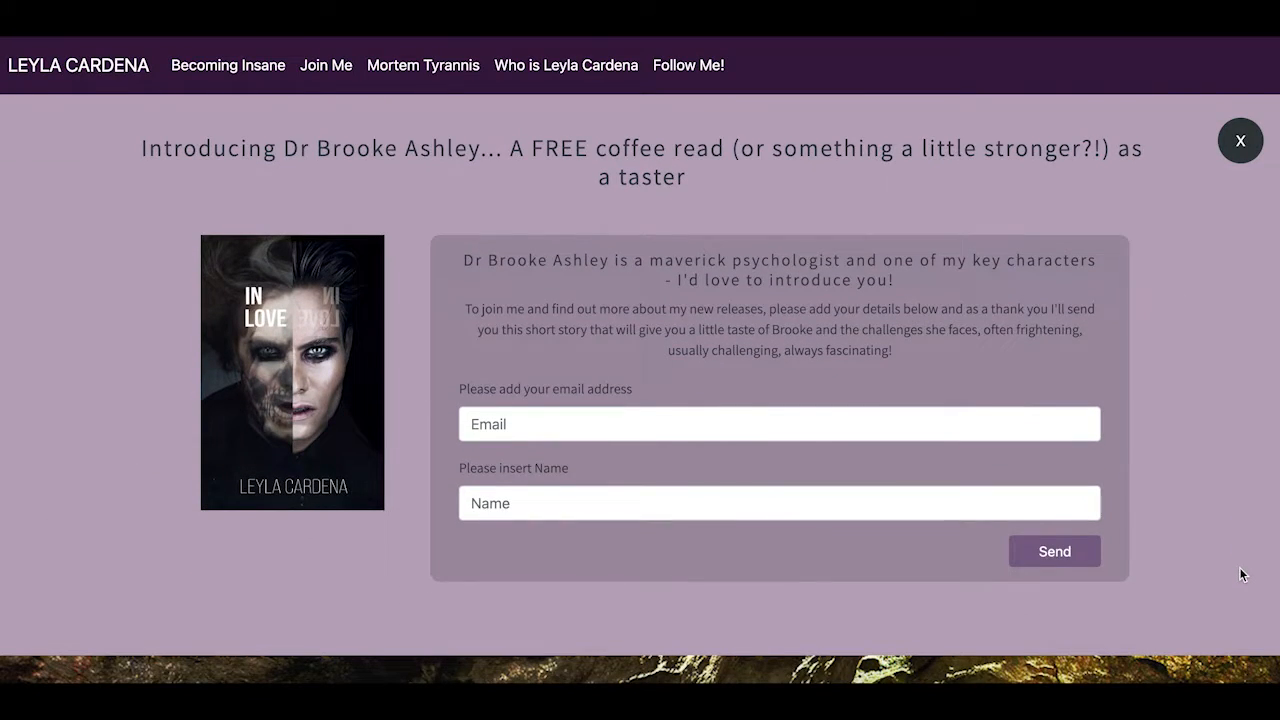
scroll(1240, 574, up, 1)
scroll(1240, 574, down, 1)
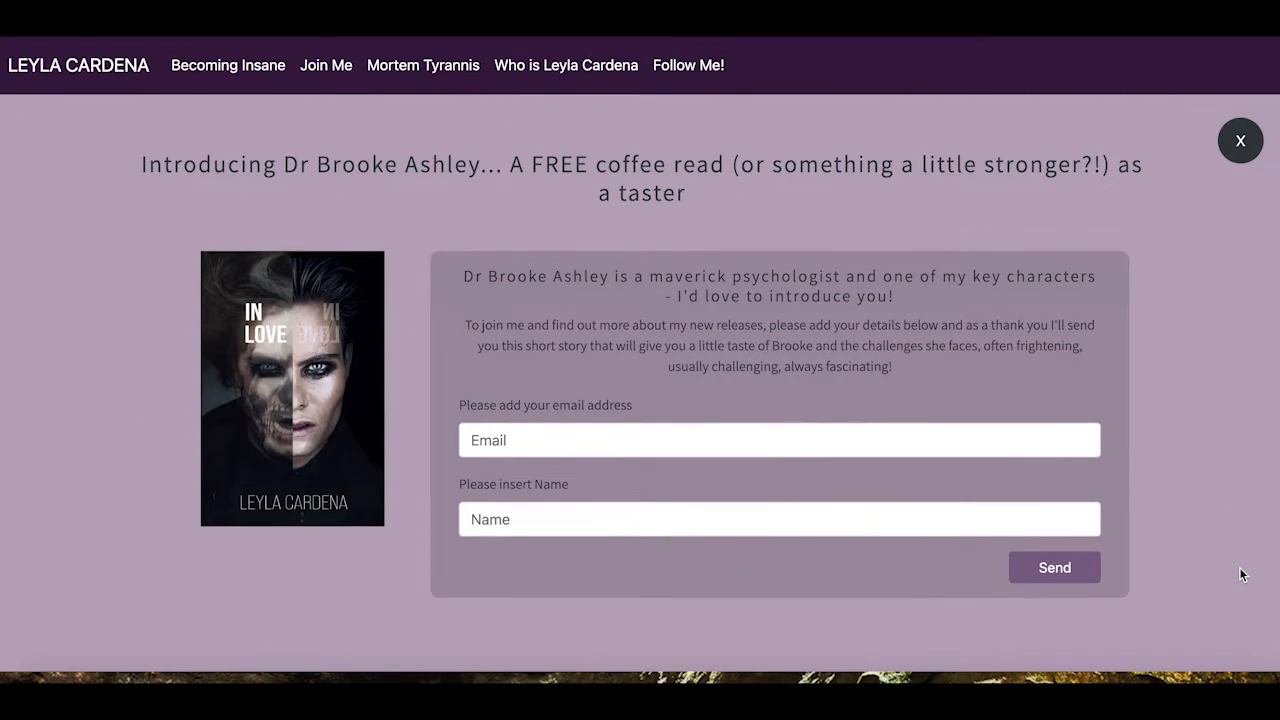
click(1240, 145)
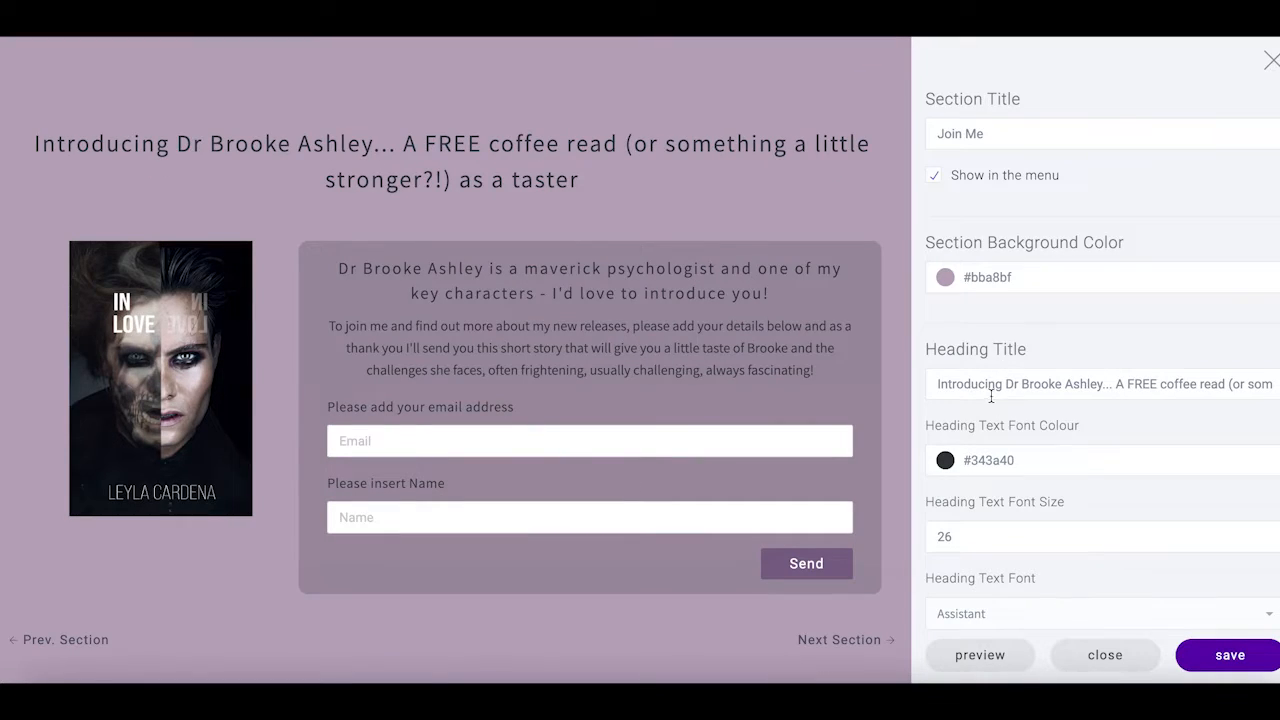
Set the heading text colour to the pale #faf7ff
scroll(1112, 441, down, 3)
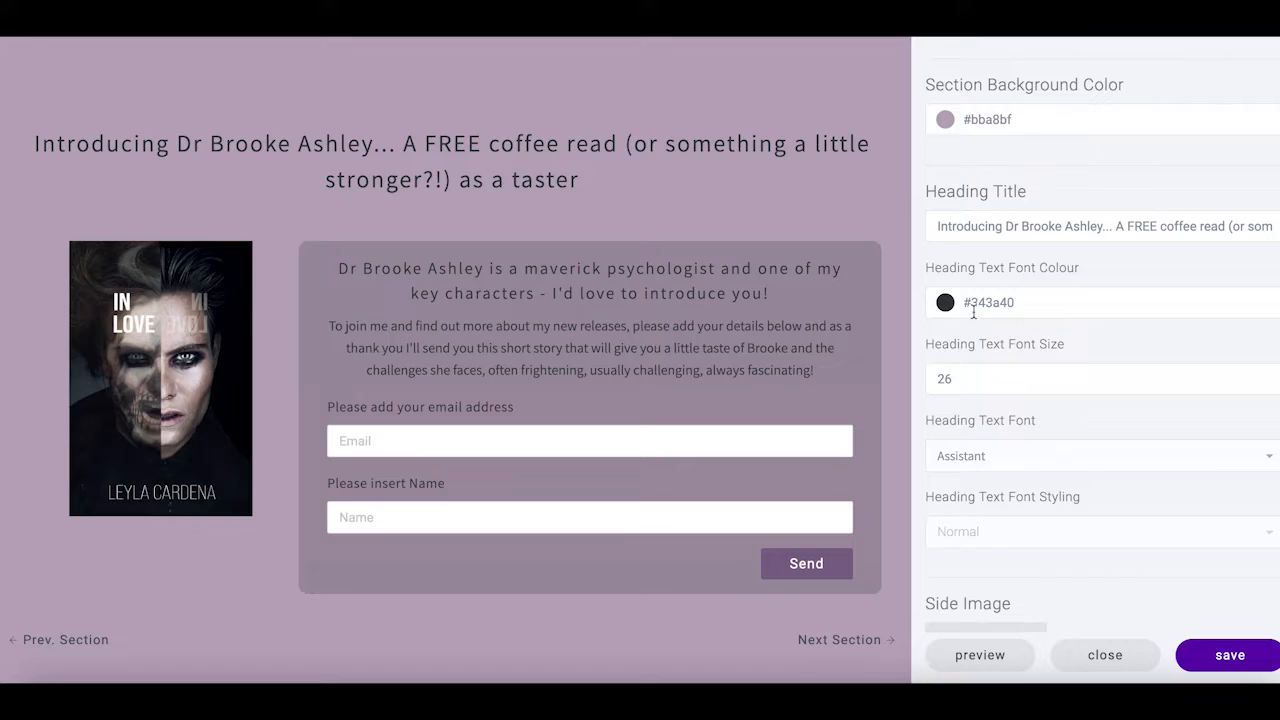
click(964, 302)
mouse_move(1006, 262)
mouse_down()
mouse_move(1017, 269)
mouse_move(1049, 223)
mouse_move(1081, 148)
mouse_up()
drag(1050, 220, 1027, 281)
scroll(1096, 460, down, 1)
click(1098, 462)
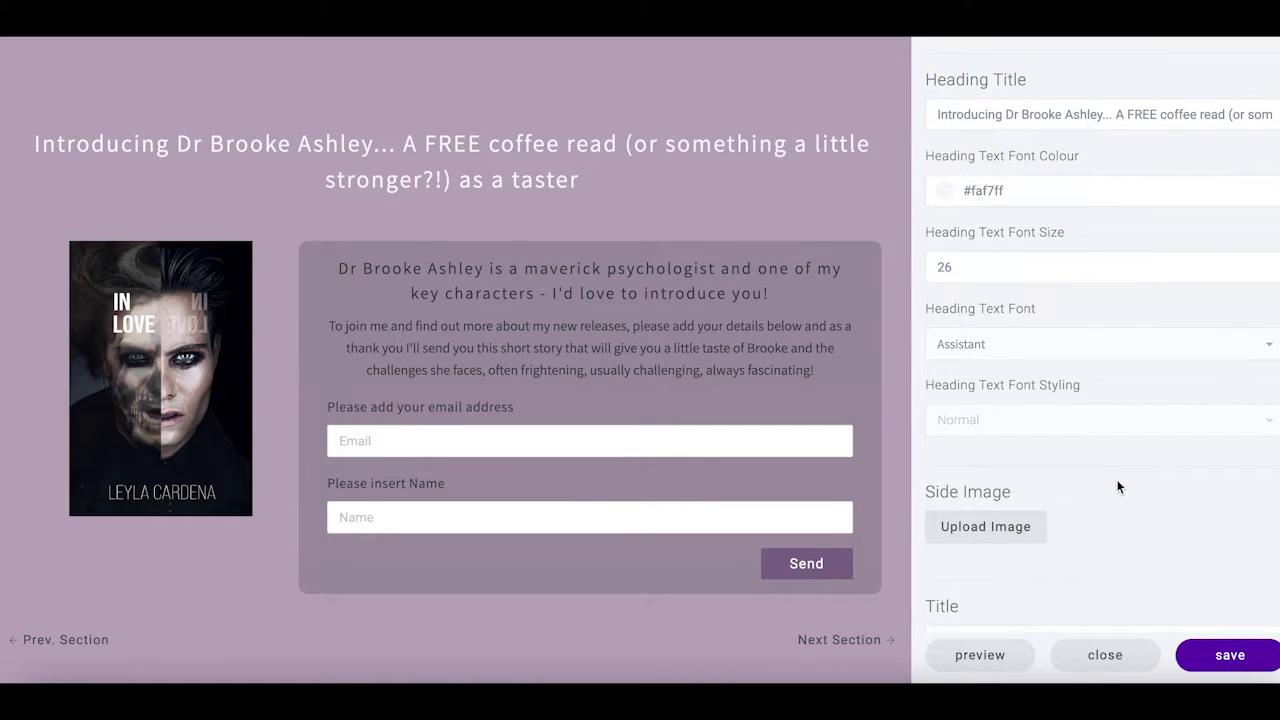
Copy the #faf7ff heading colour value
scroll(1118, 486, down, 3)
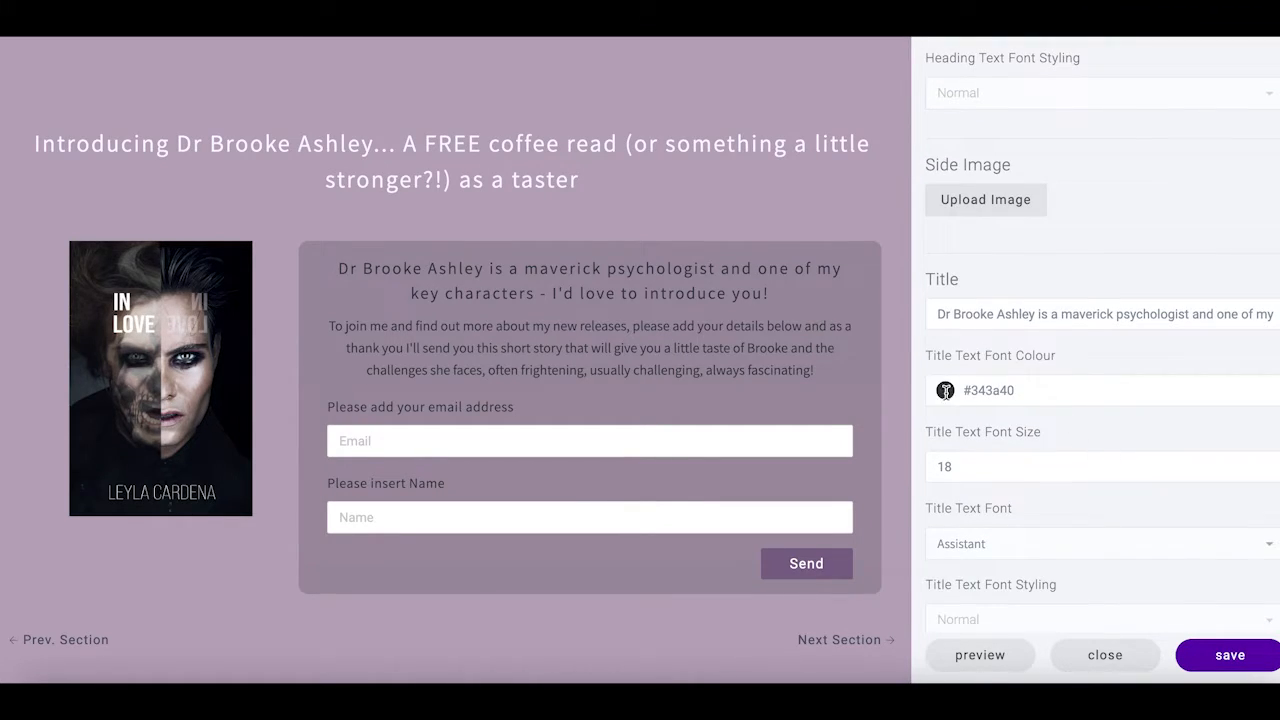
click(945, 390)
click(1193, 259)
scroll(1193, 259, up, 4)
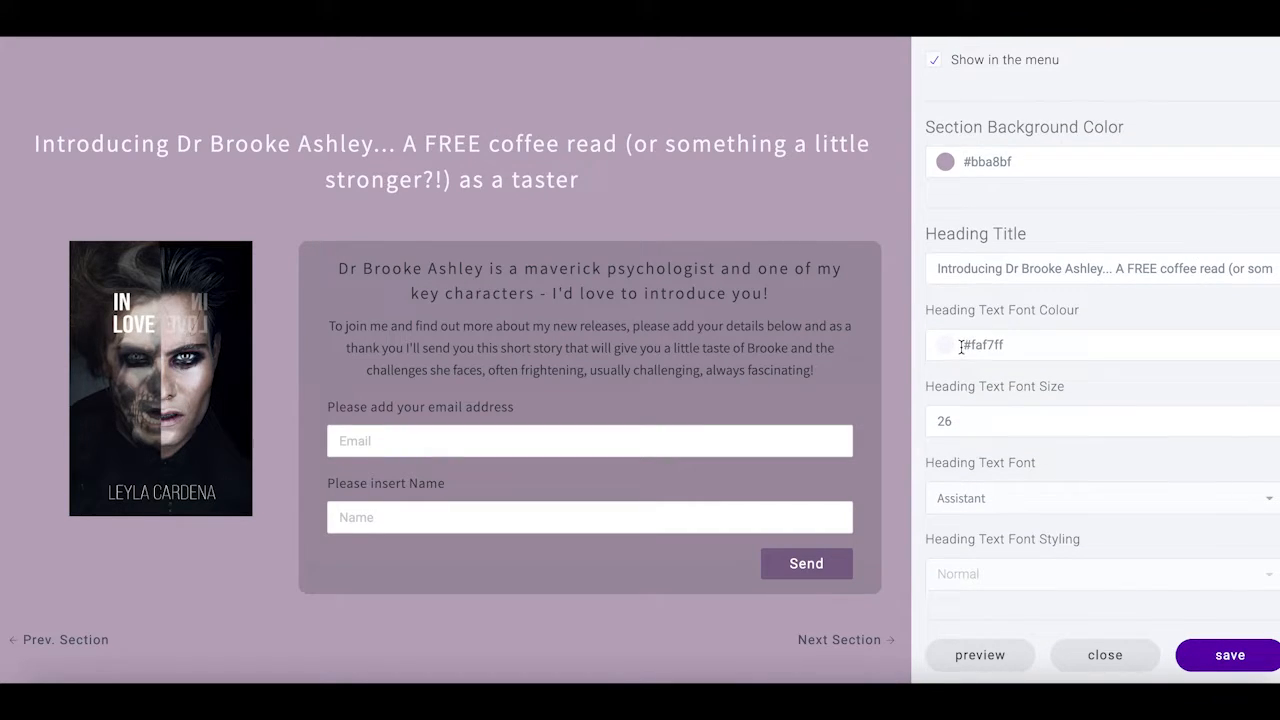
drag(961, 346, 1072, 348)
right_click(983, 341)
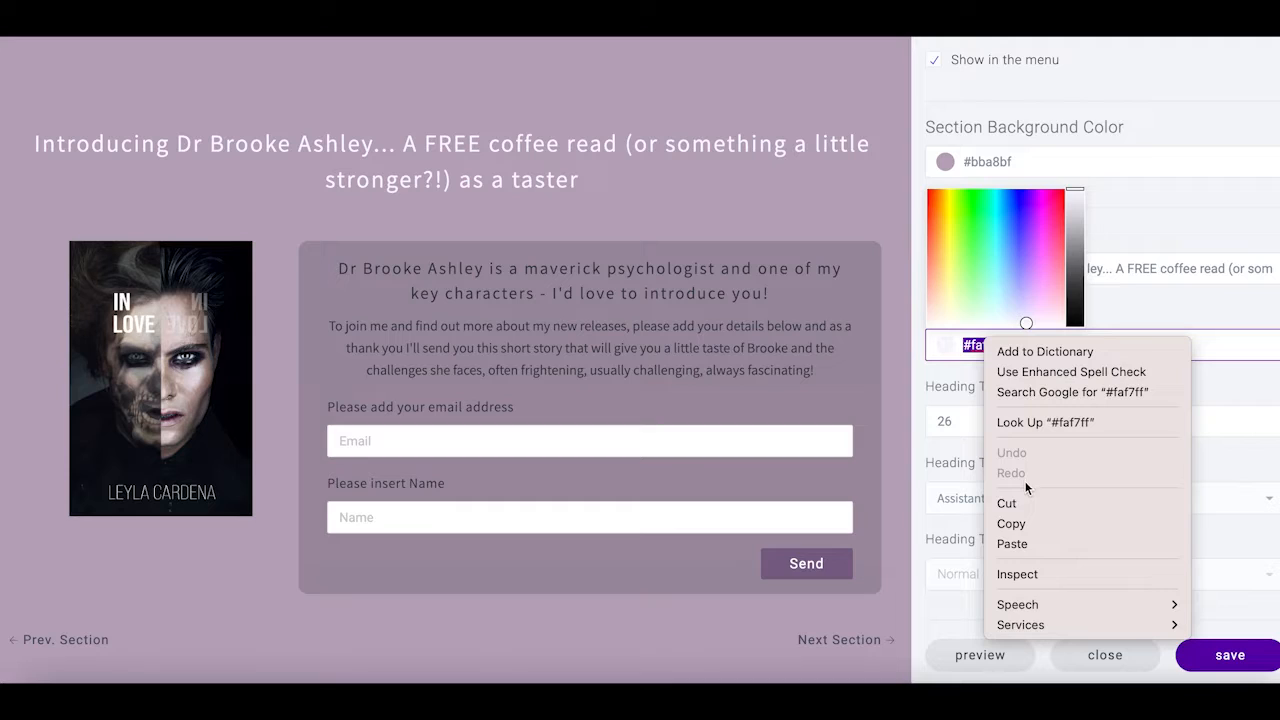
click(1022, 517)
Replace the #343a40 title and subtitle text colours with #faf7ff
scroll(1102, 418, down, 2)
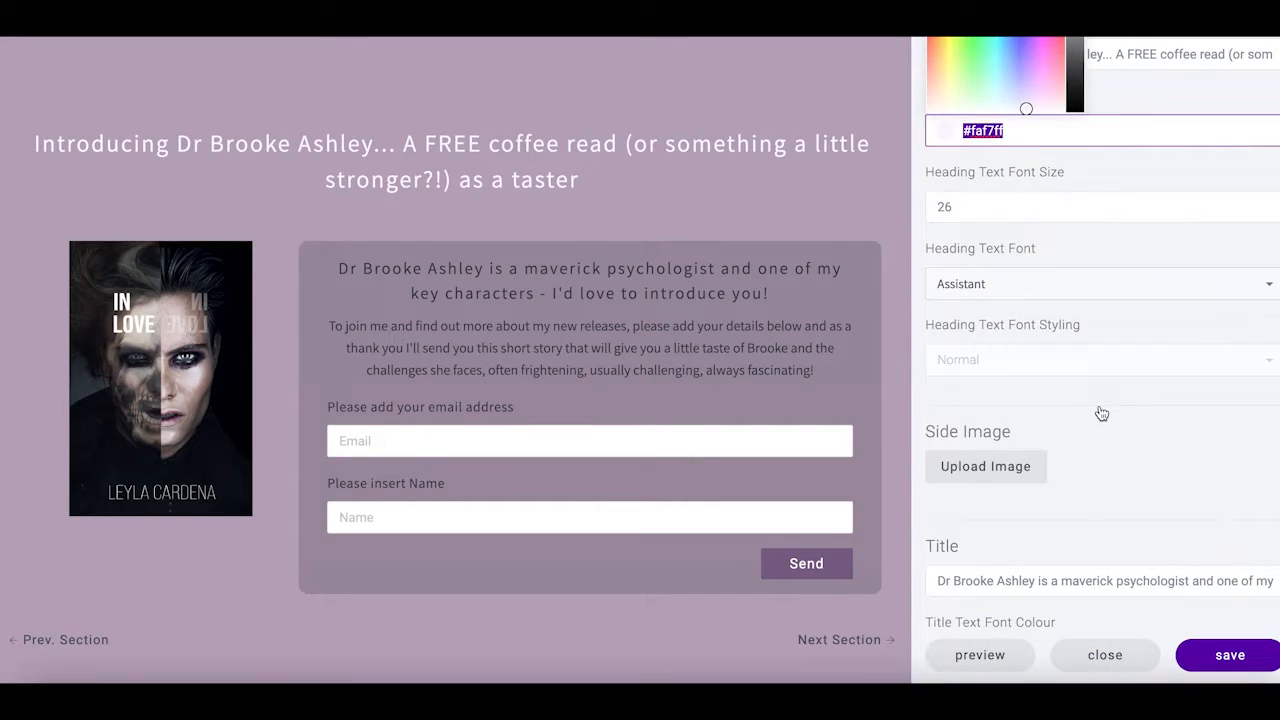
scroll(1062, 390, down, 1)
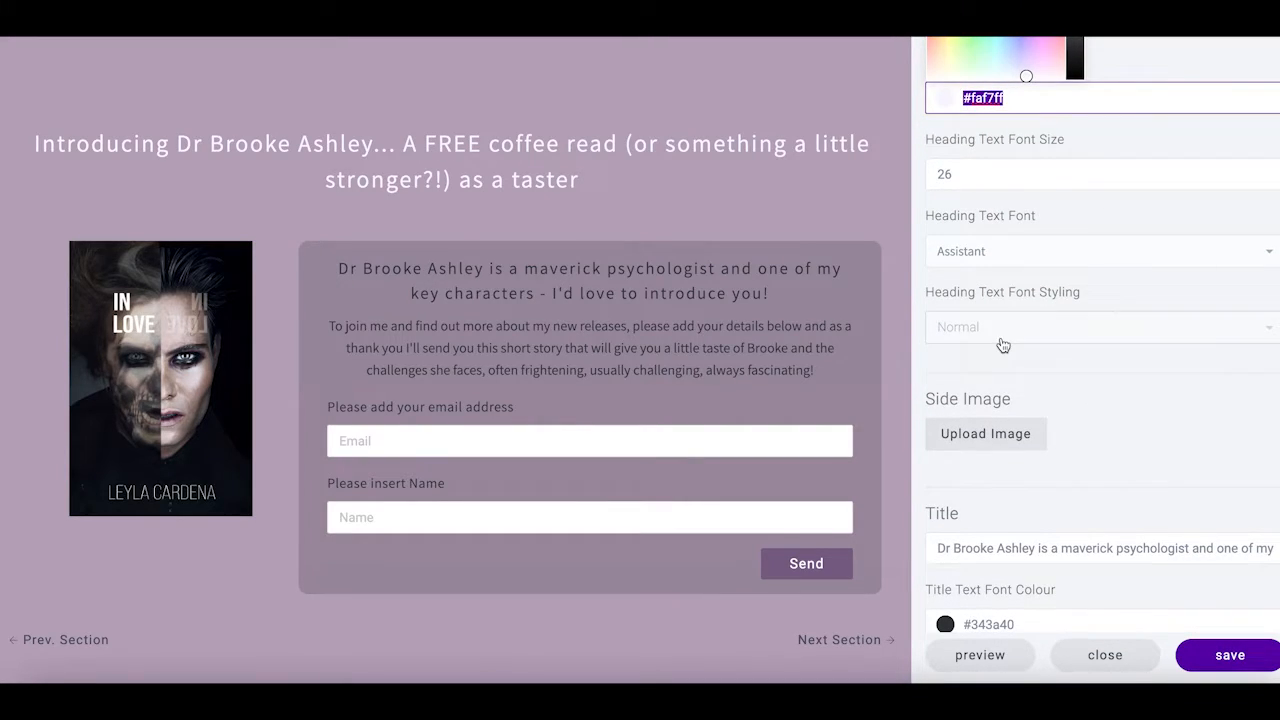
scroll(1070, 376, down, 5)
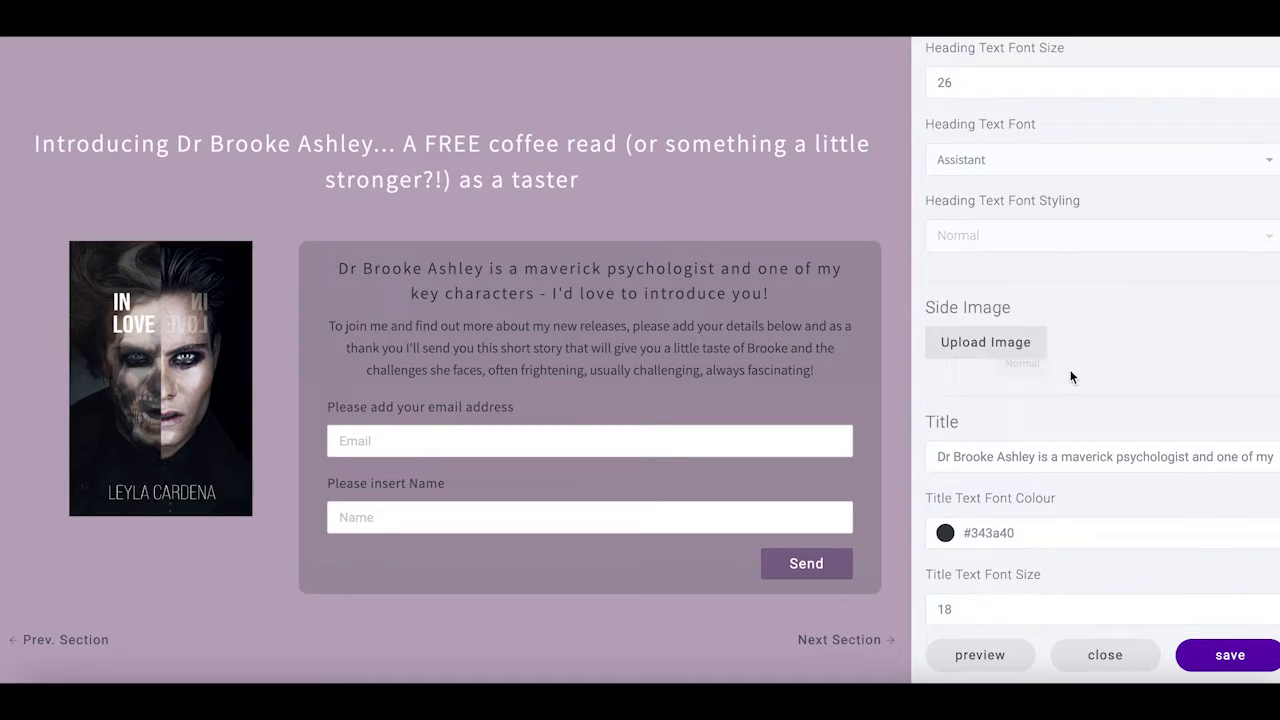
click(963, 390)
triple_click(963, 392)
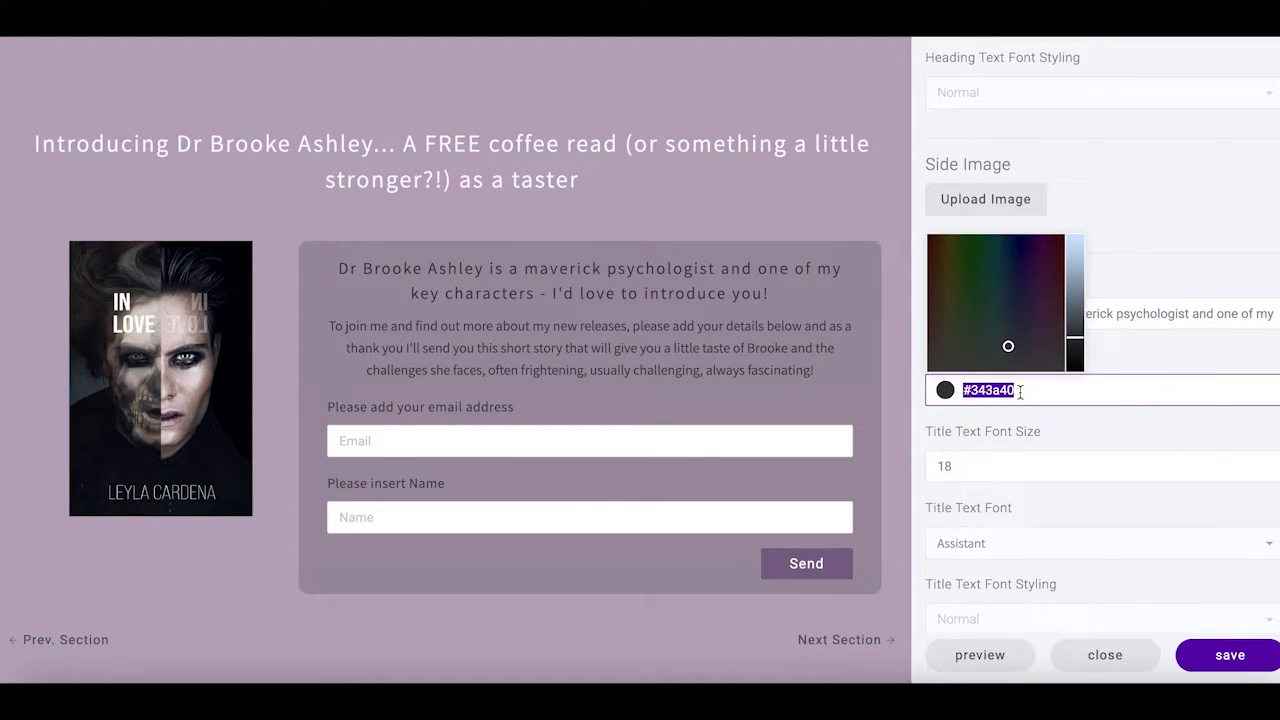
right_click(986, 389)
click(1069, 442)
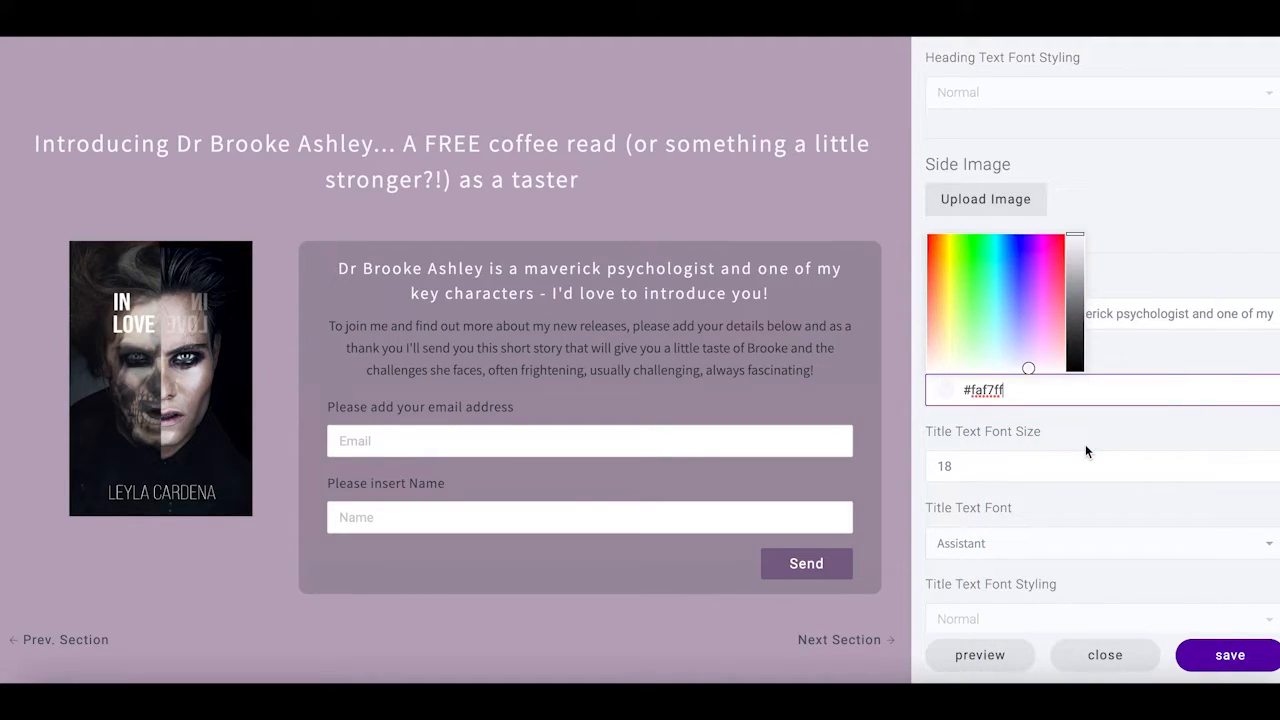
scroll(1085, 444, down, 8)
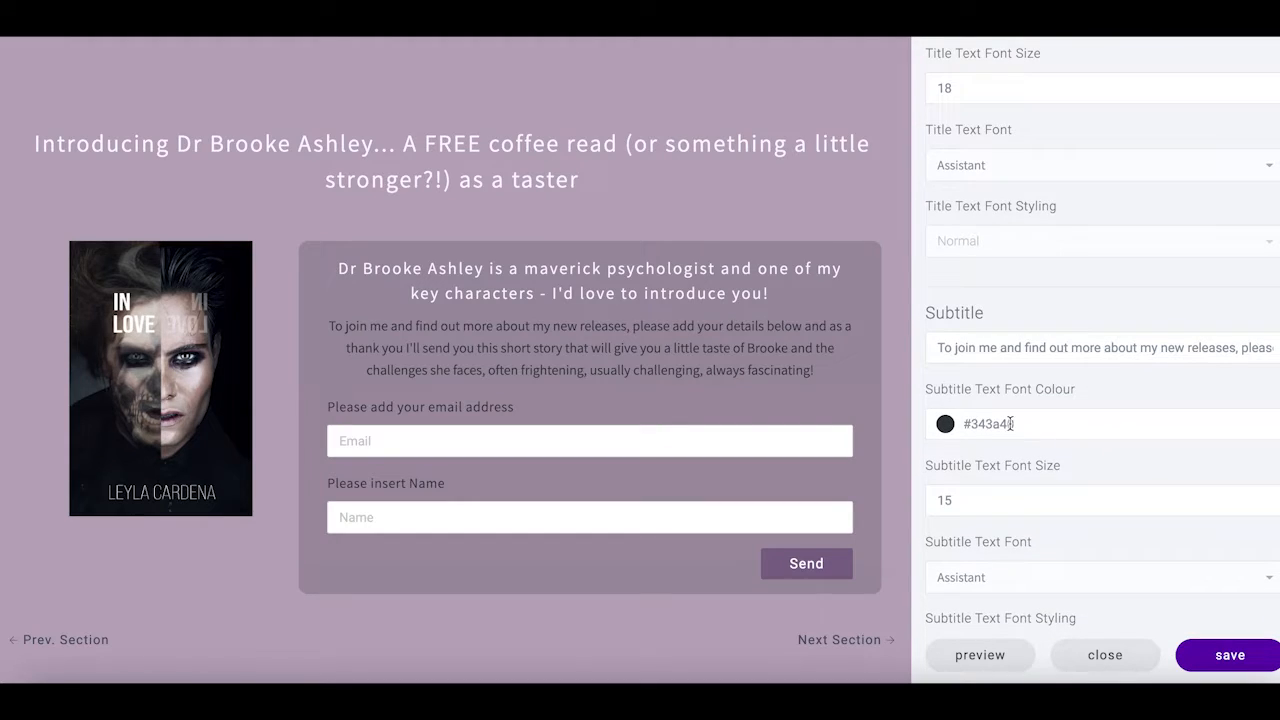
triple_click(963, 424)
right_click(994, 424)
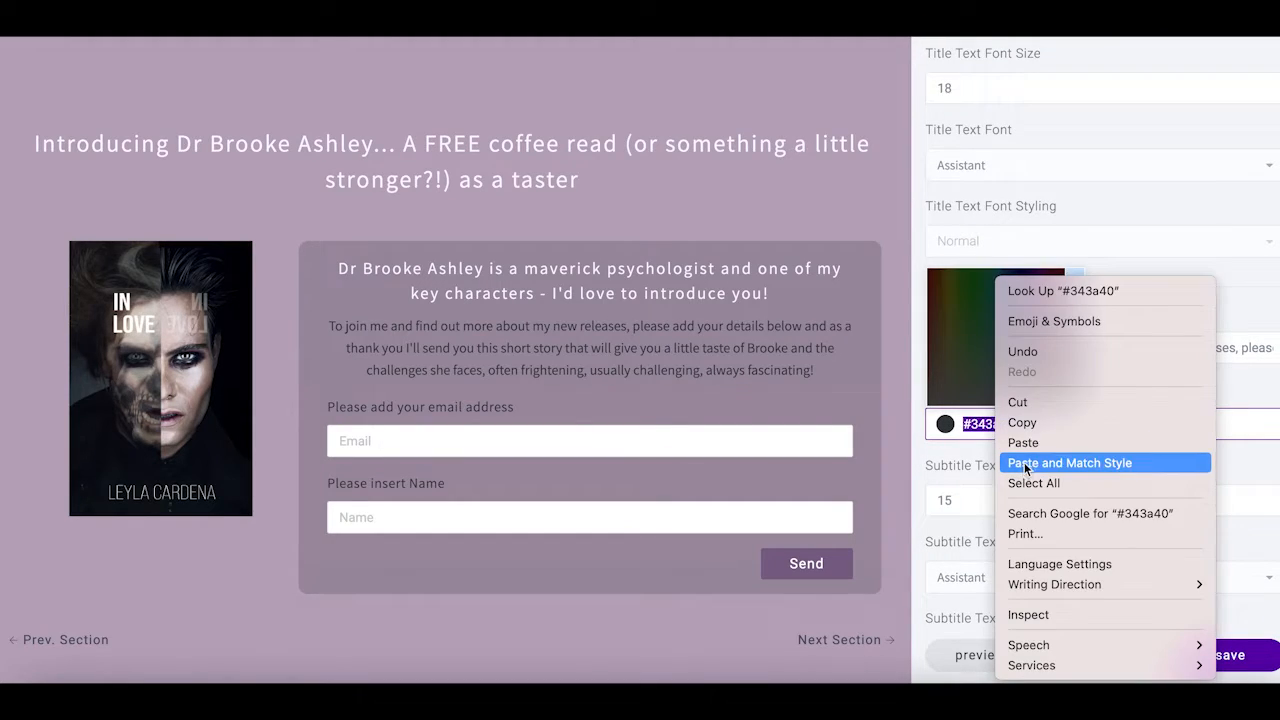
click(1033, 446)
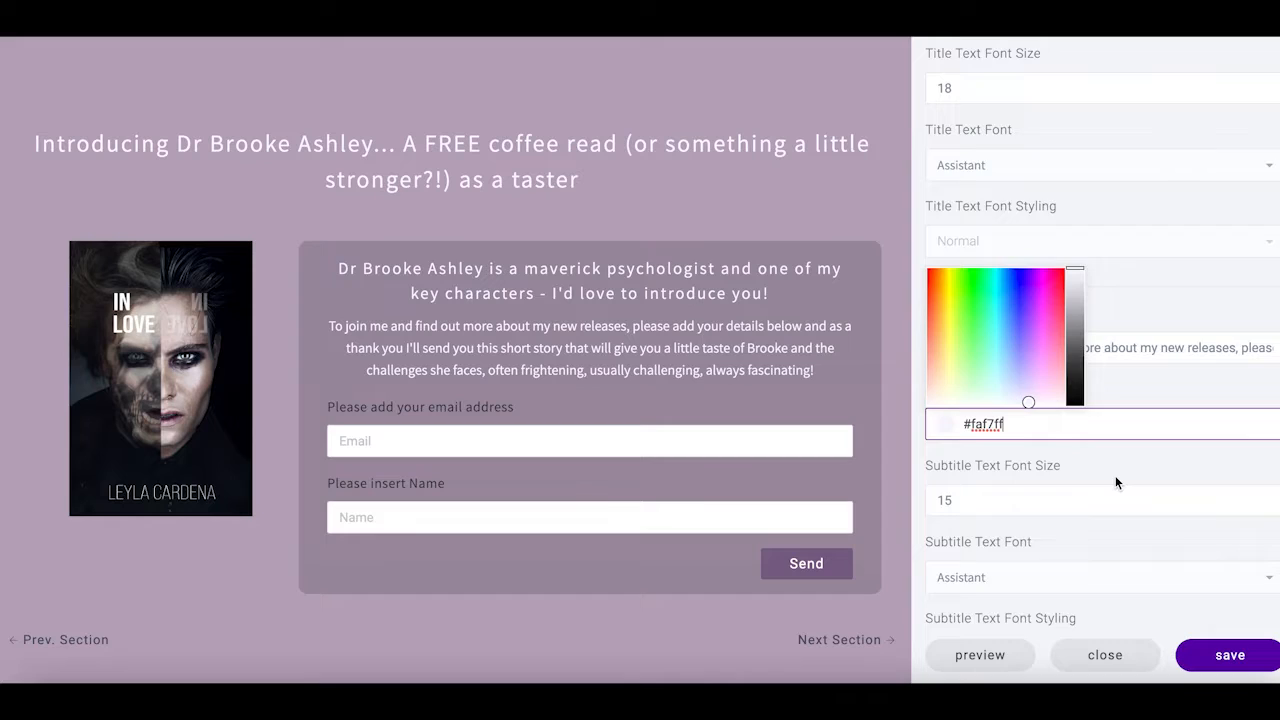
Paste #faf7ff as the email and name field colours
scroll(1115, 475, down, 4)
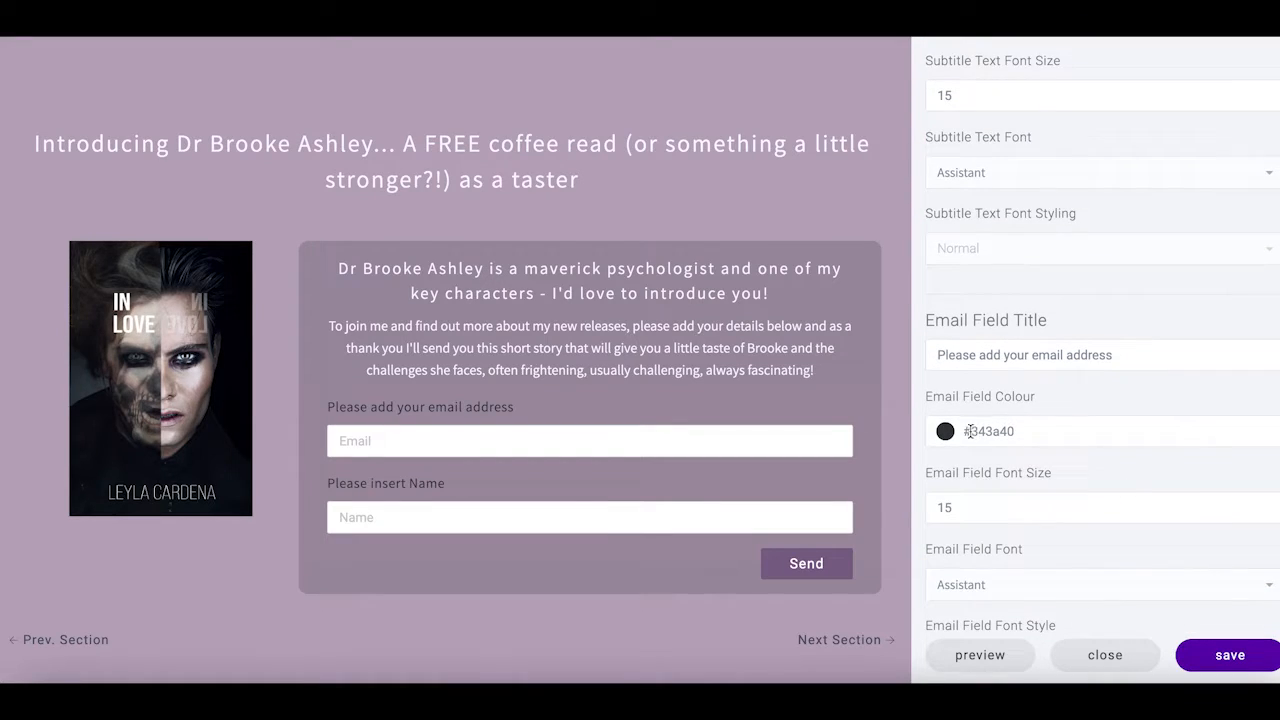
triple_click(962, 430)
right_click(990, 430)
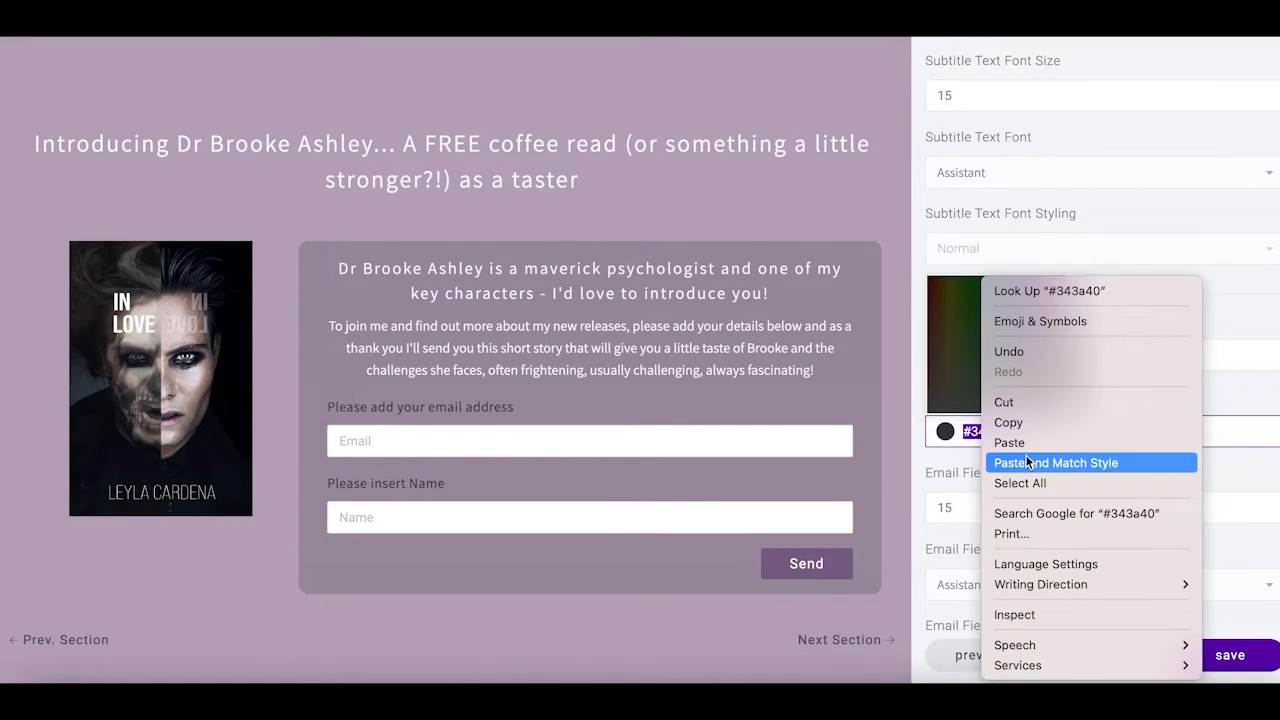
click(1010, 442)
scroll(1000, 470, down, 4)
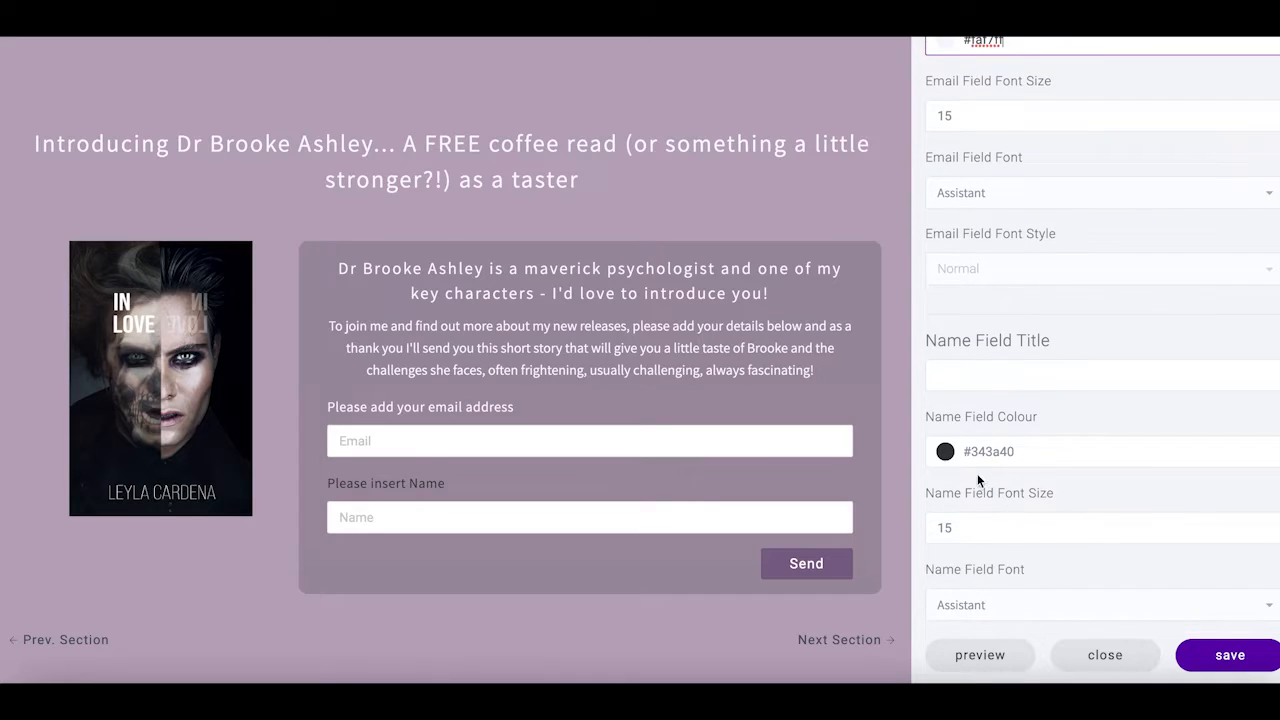
triple_click(965, 452)
right_click(1003, 450)
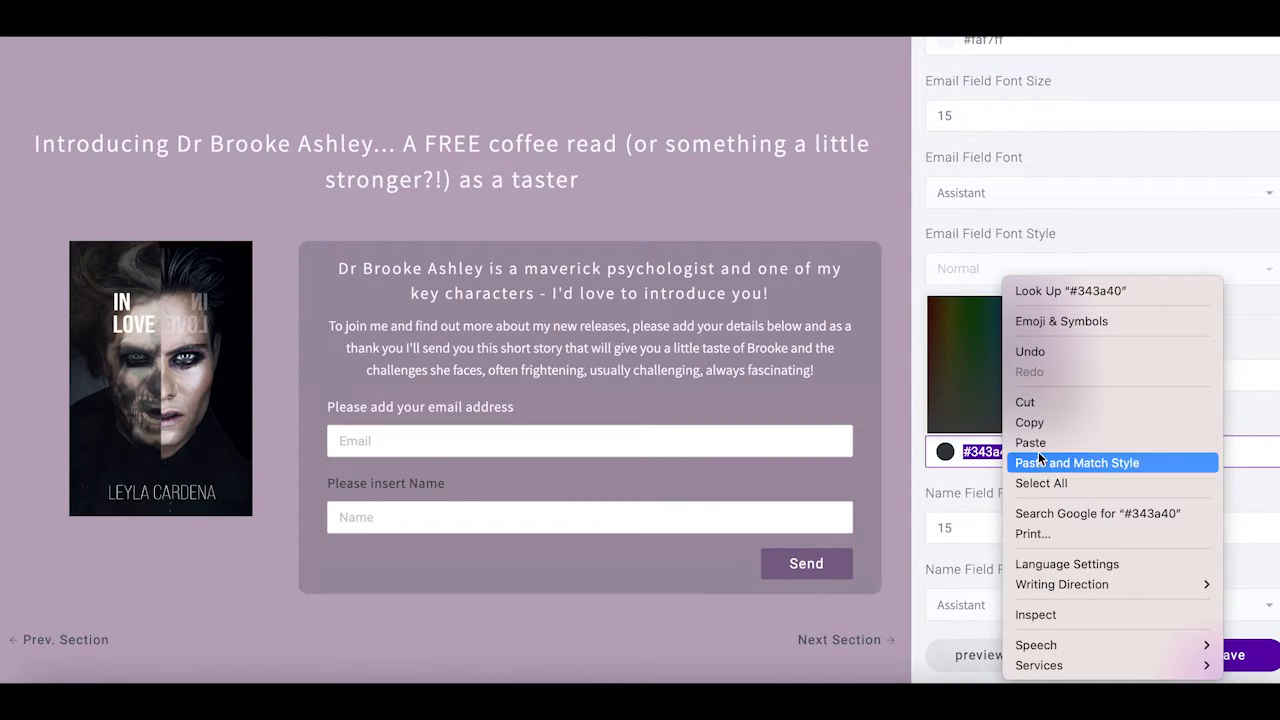
click(1030, 443)
Save and check the pale form text in the site preview, then return to settings
click(1008, 658)
scroll(1120, 512, down, 3)
scroll(1150, 520, down, 5)
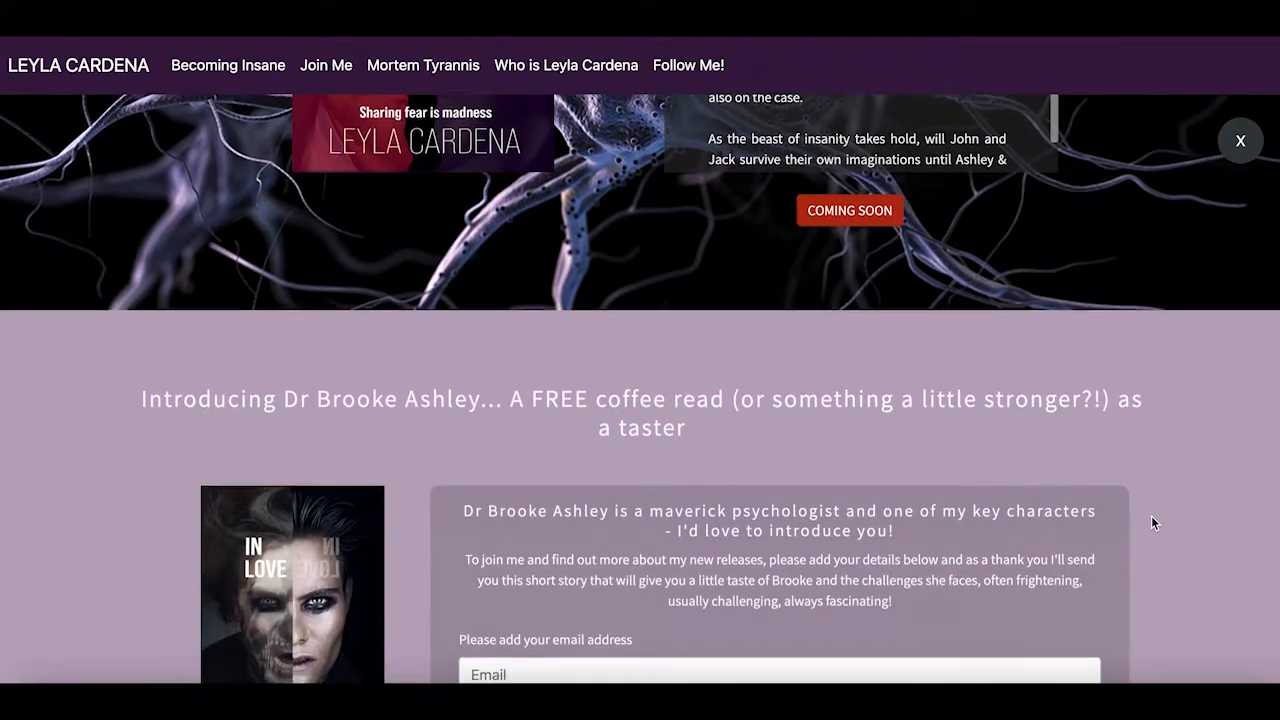
scroll(1164, 524, down, 3)
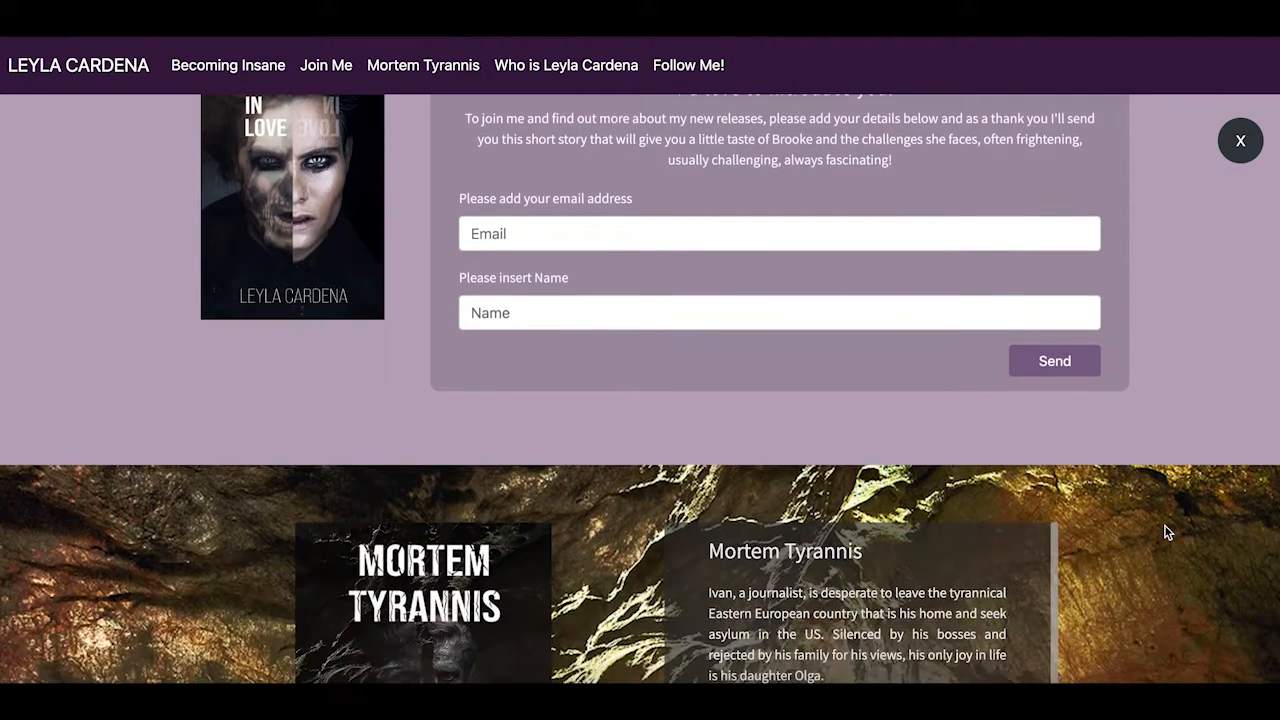
scroll(1164, 524, up, 4)
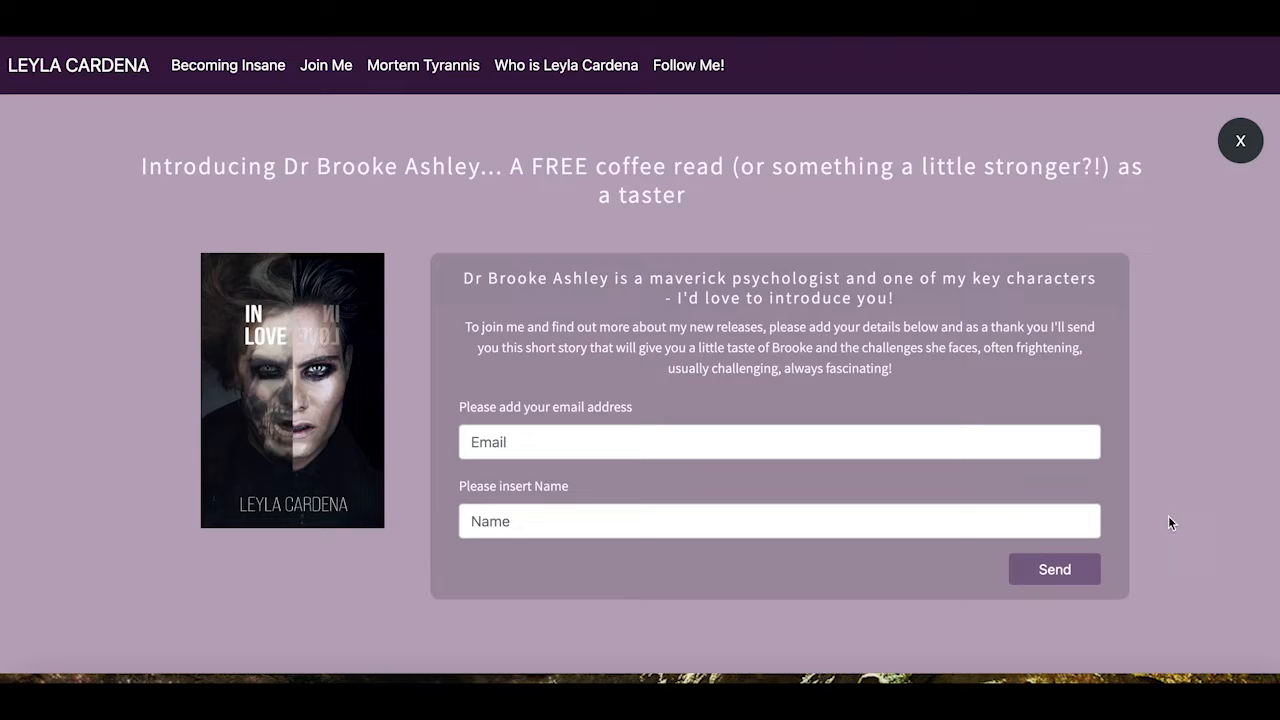
click(1240, 141)
Enter 'Thank you!' as the form's Response Title to Reader
scroll(1130, 428, down, 2)
scroll(1133, 431, down, 7)
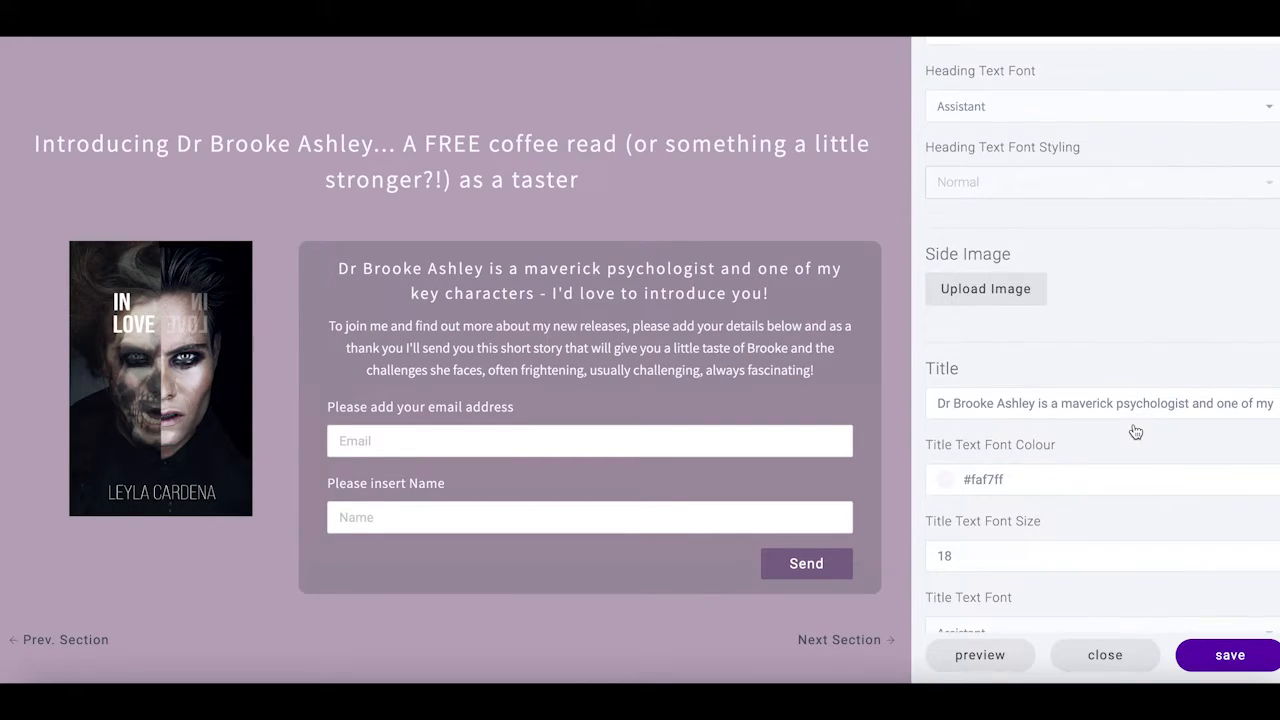
scroll(1135, 431, down, 8)
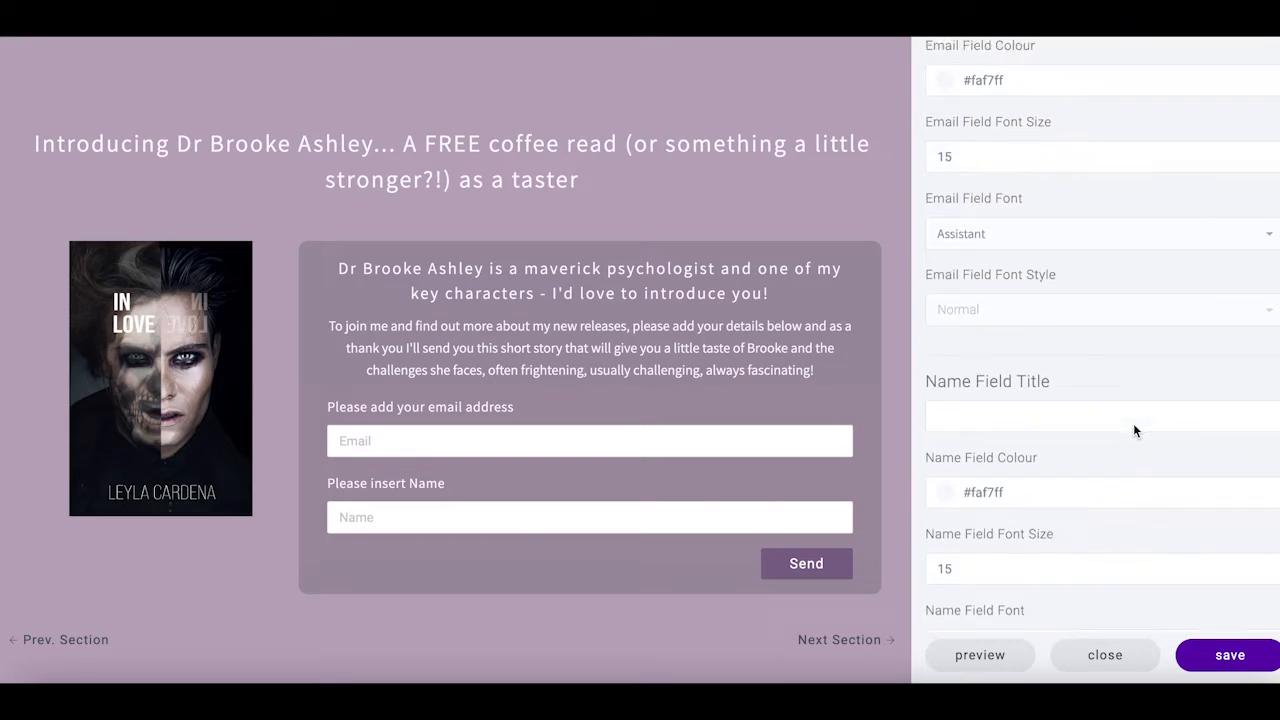
scroll(1133, 431, down, 8)
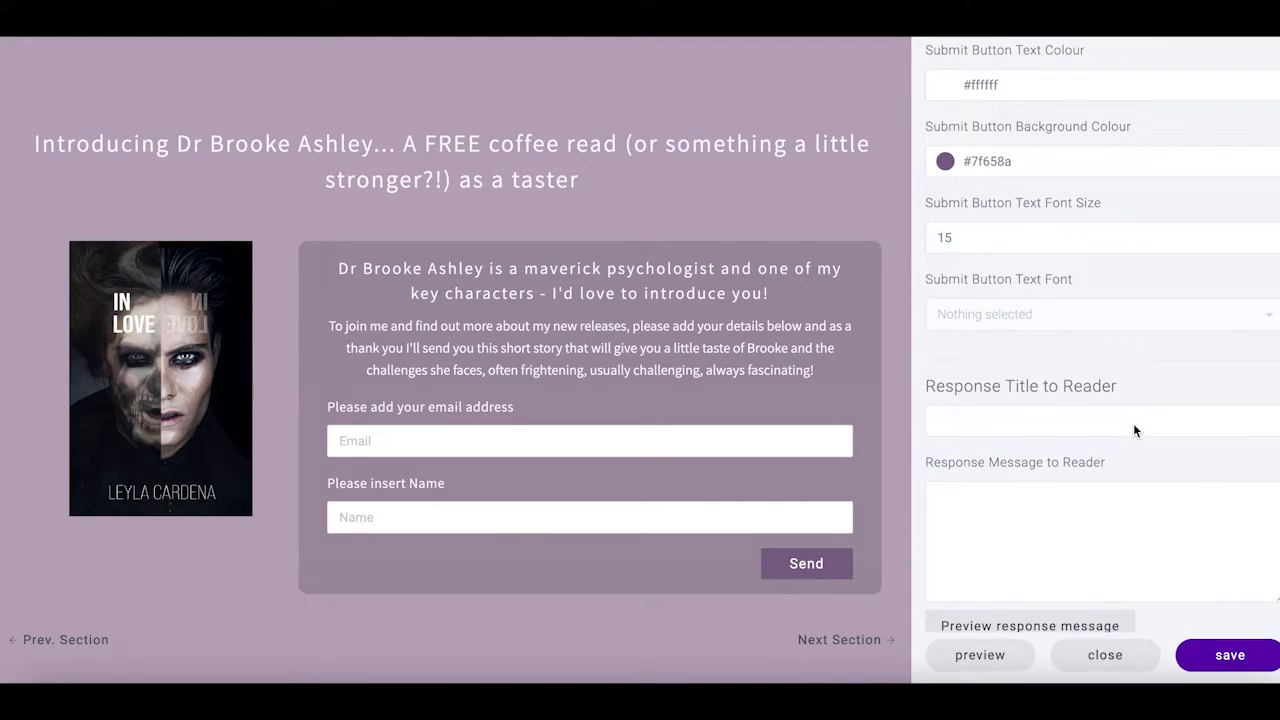
click(980, 310)
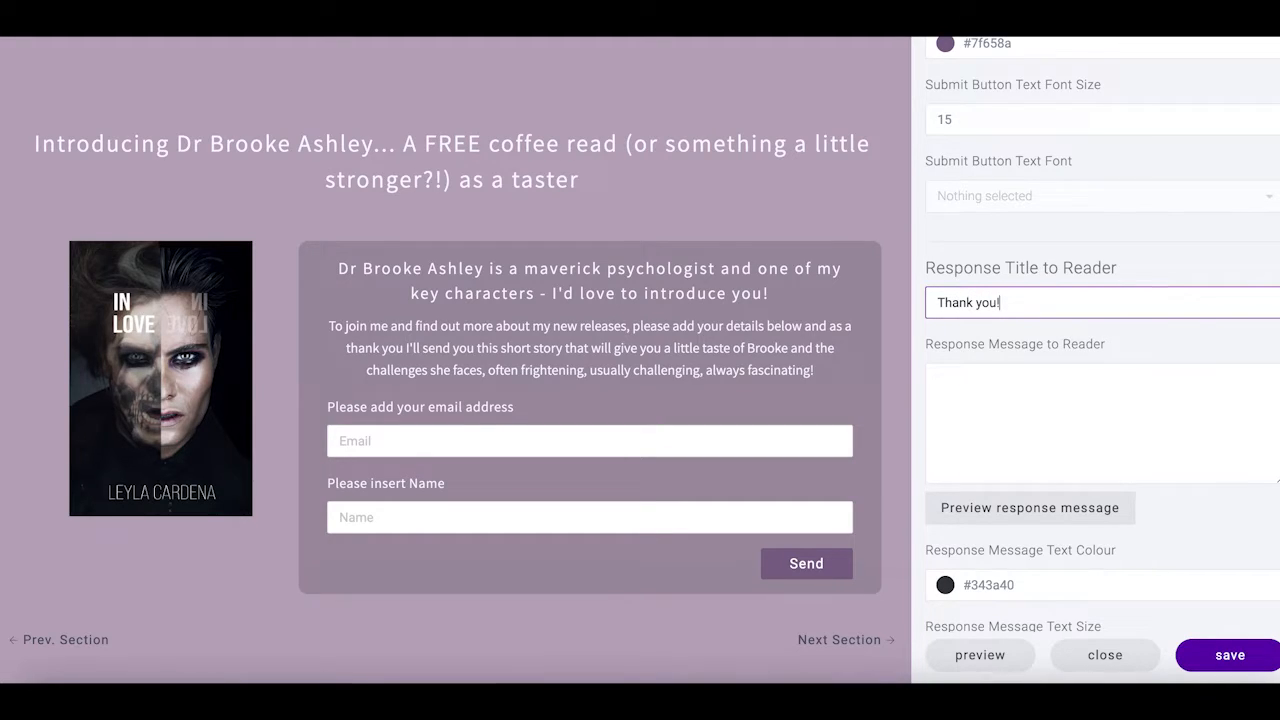
click(1001, 425)
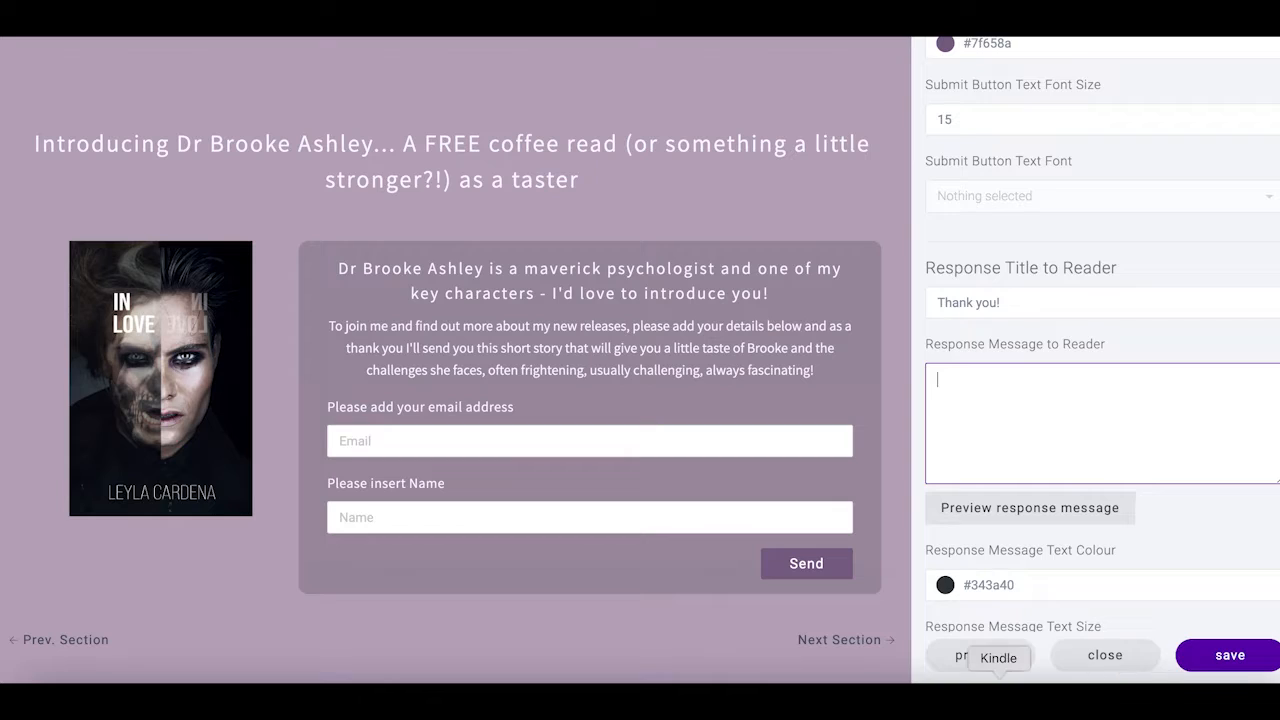
Copy the 'Please remember to click the confirmation button' paragraph from Word, then return to the response message box
click(808, 700)
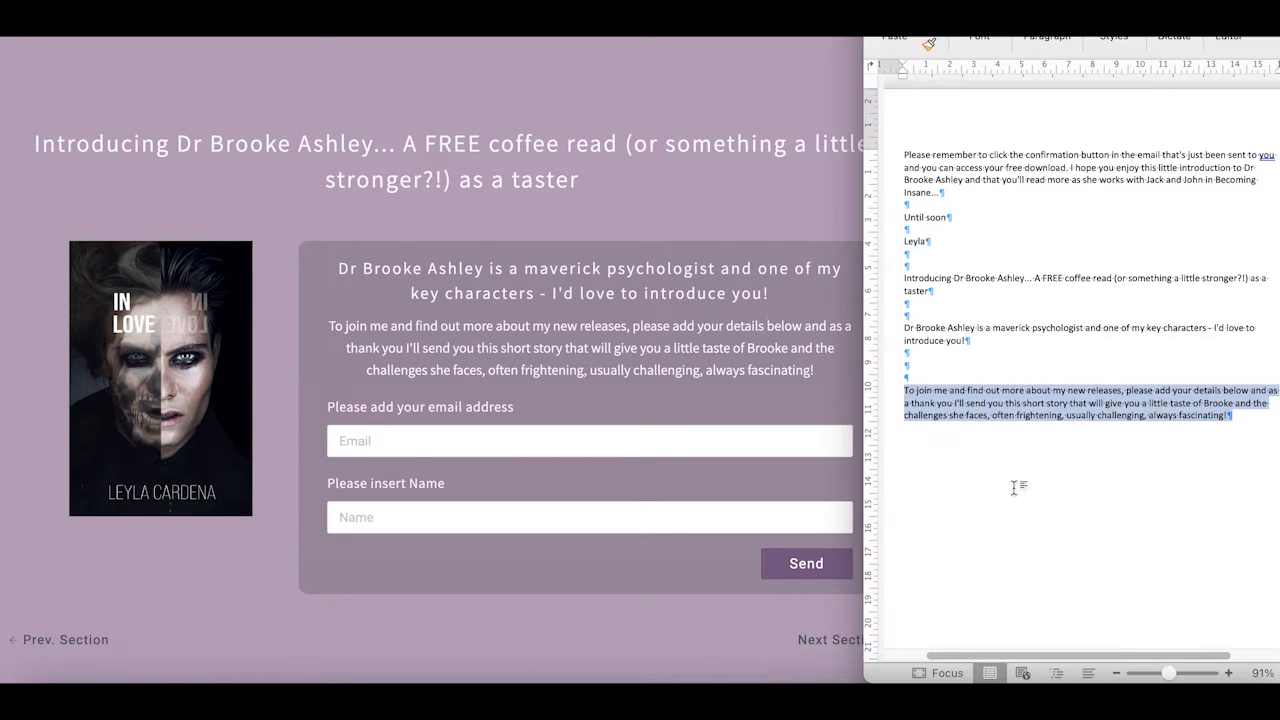
click(907, 156)
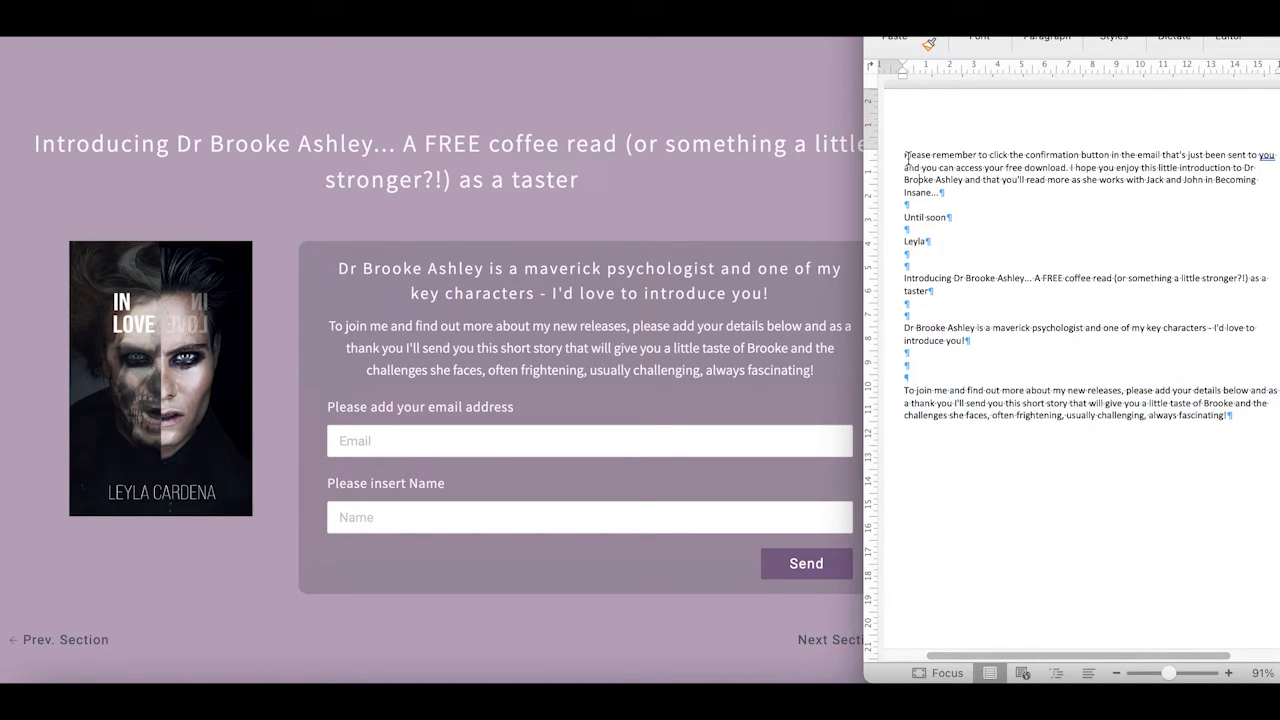
drag(904, 154, 943, 192)
right_click(936, 177)
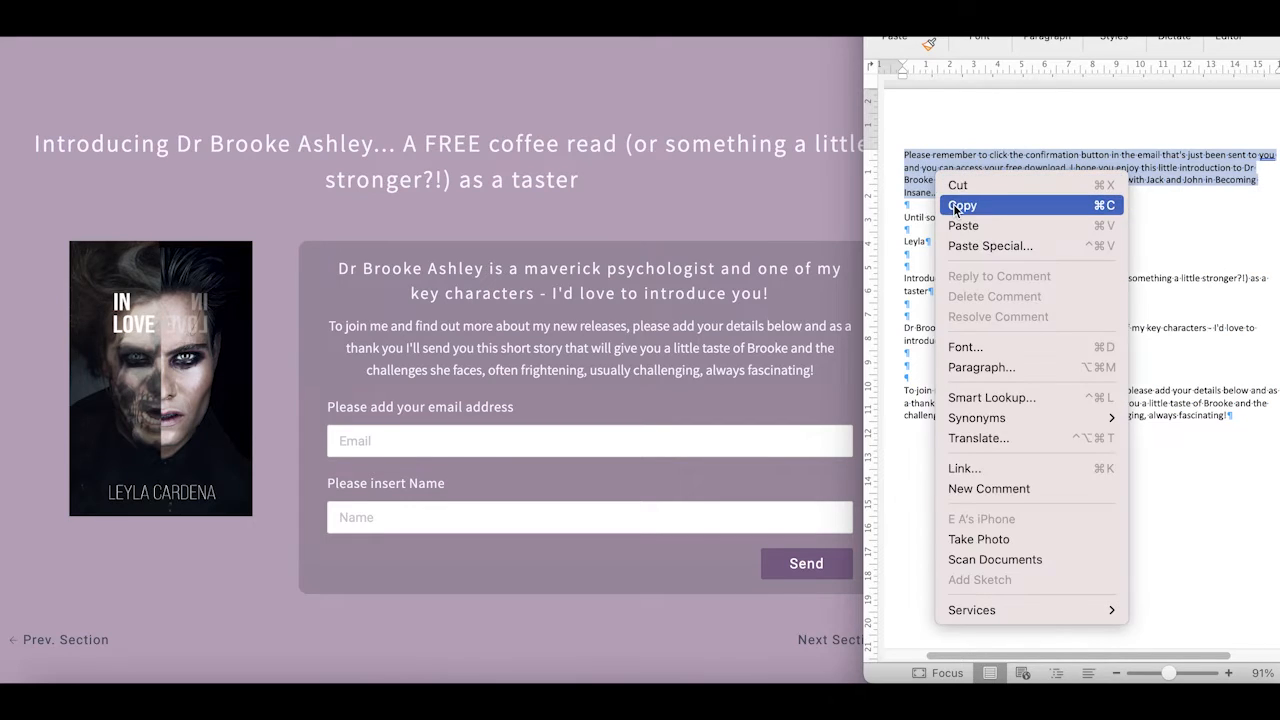
click(960, 206)
click(571, 640)
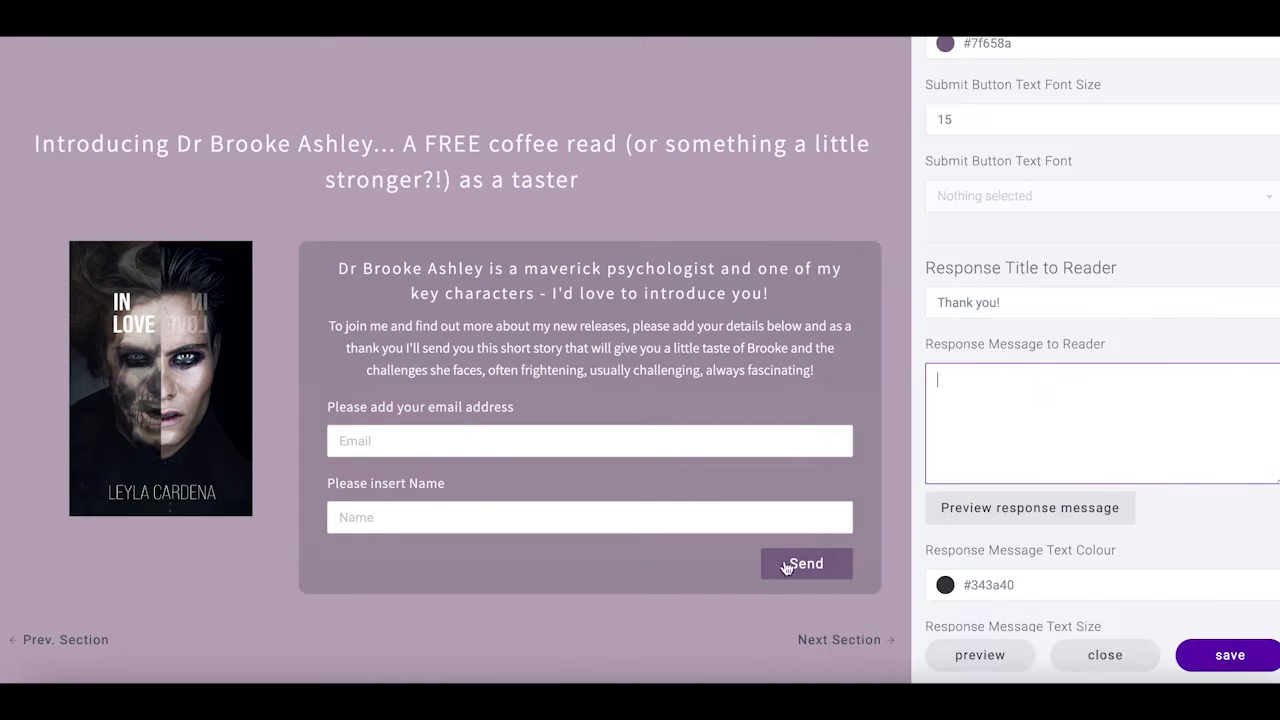
right_click(963, 398)
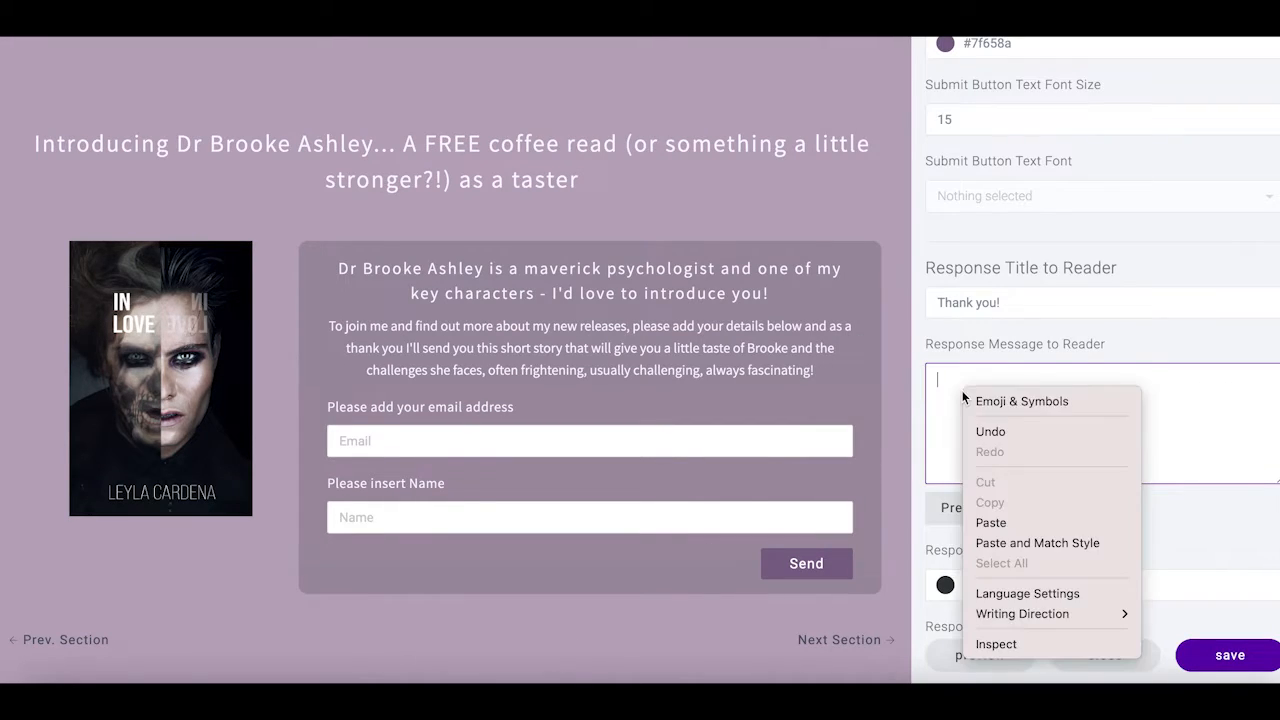
Paste the confirmation paragraph as the response message and preview the Thank you! popup
click(990, 522)
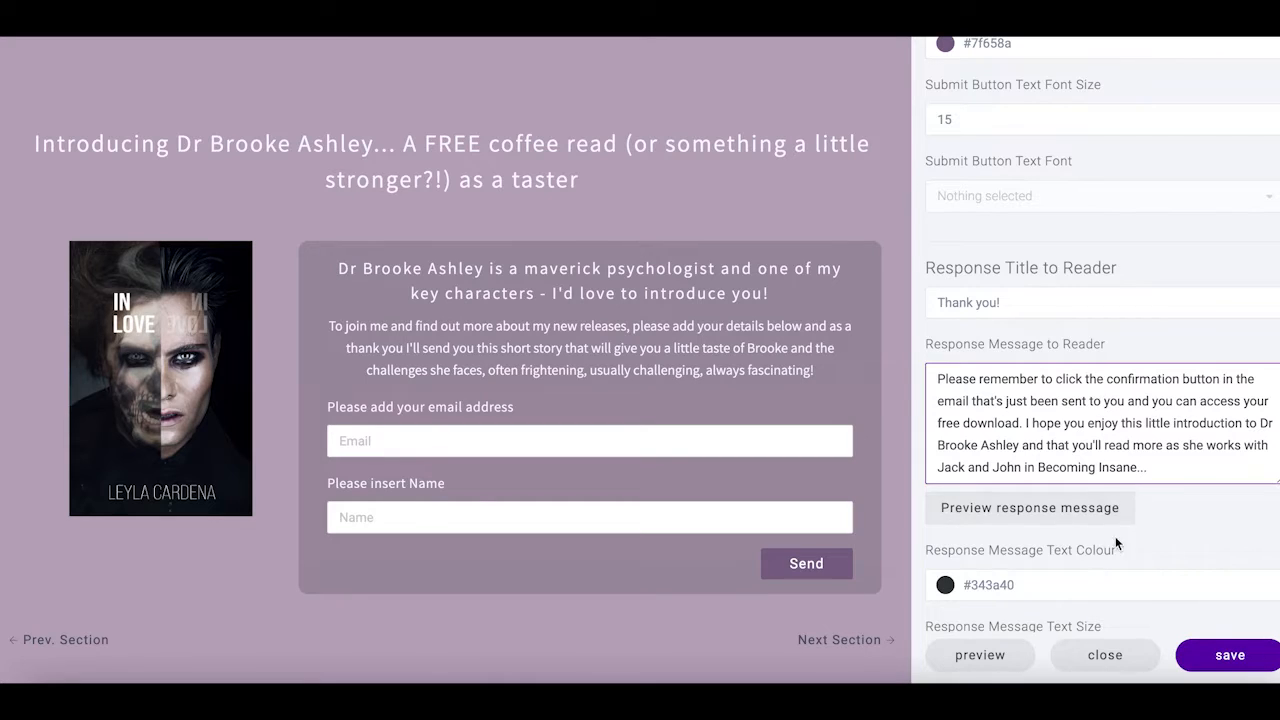
scroll(1110, 527, down, 3)
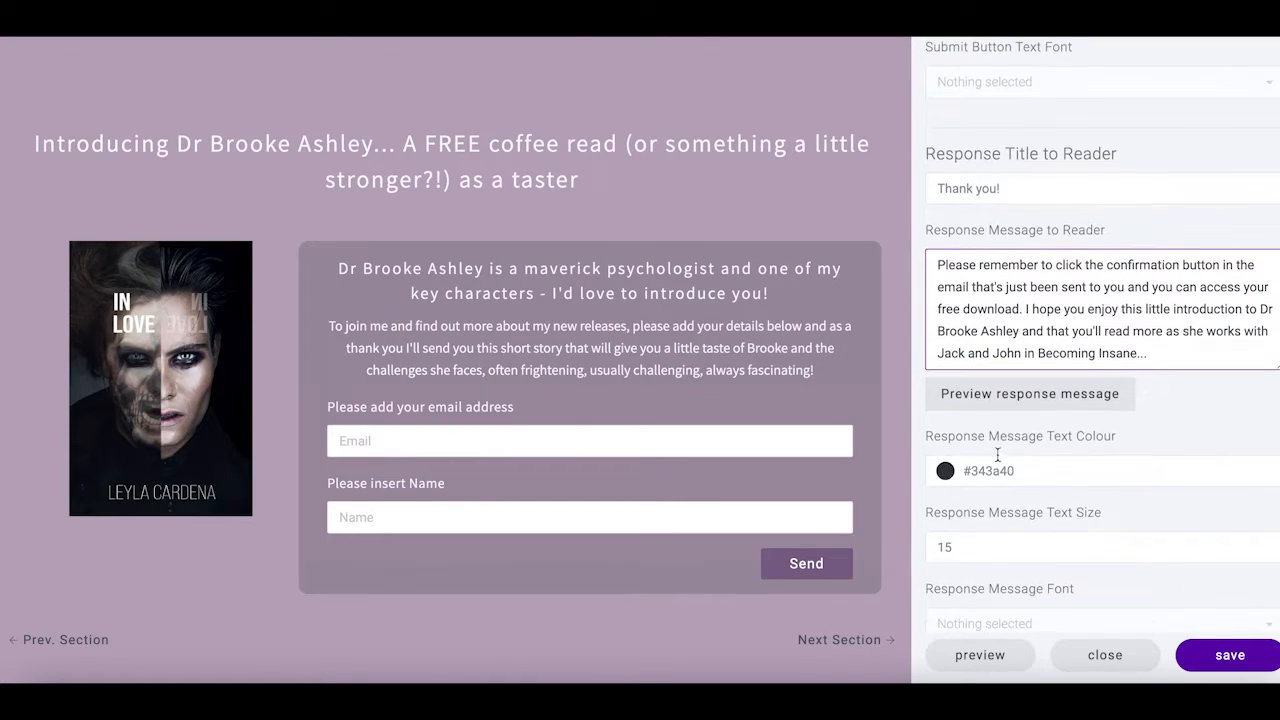
click(1033, 398)
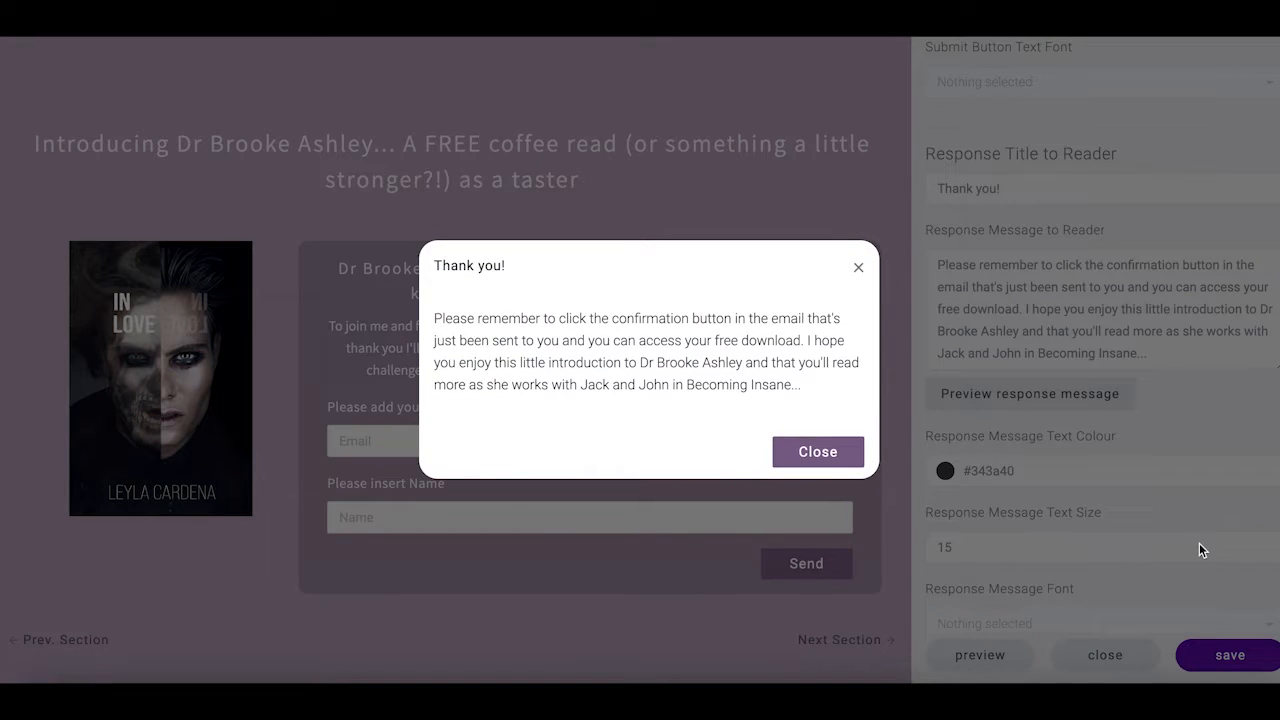
click(831, 451)
Set the response message font to Assistant and preview the restyled popup
scroll(1062, 494, down, 3)
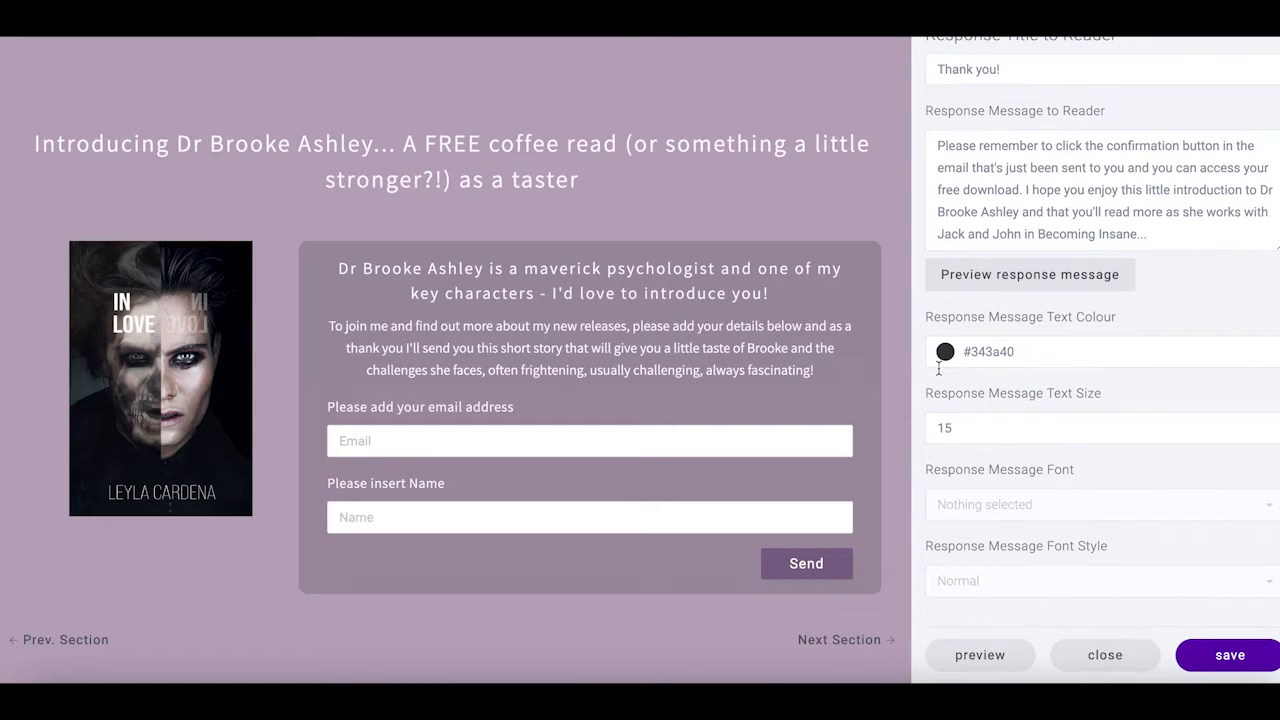
scroll(1051, 432, down, 2)
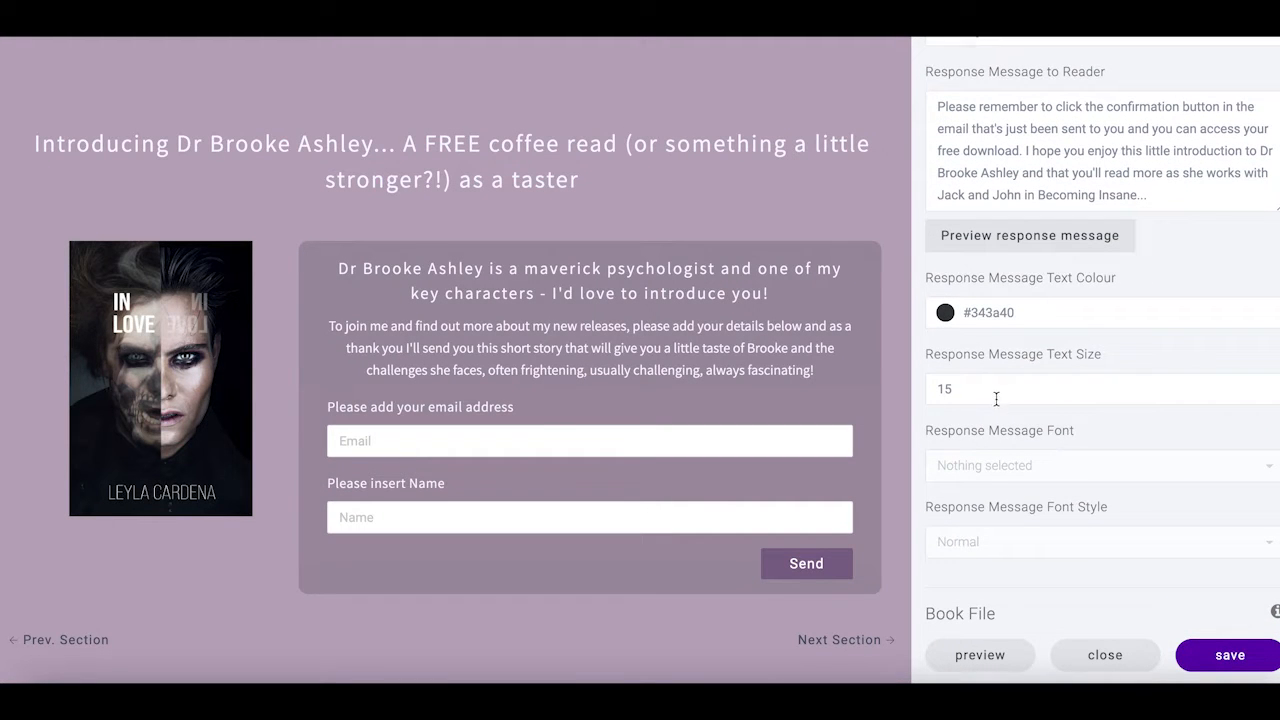
scroll(1000, 413, down, 1)
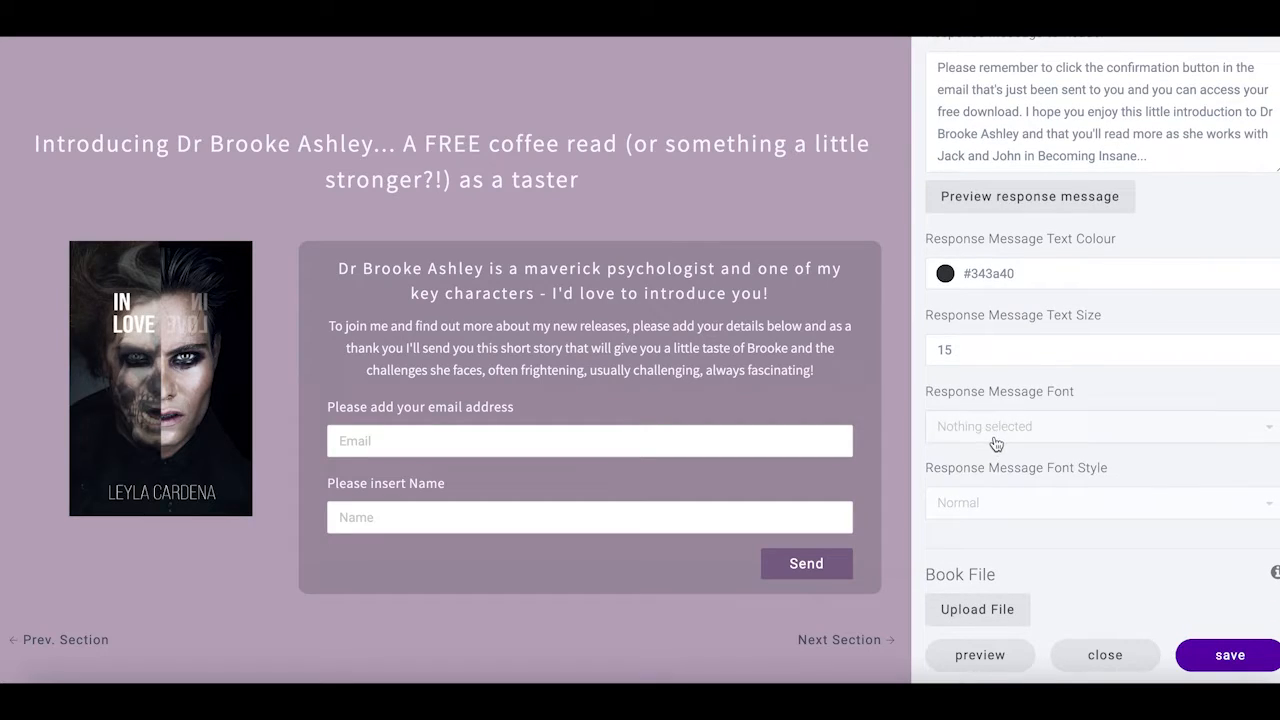
click(996, 447)
click(960, 380)
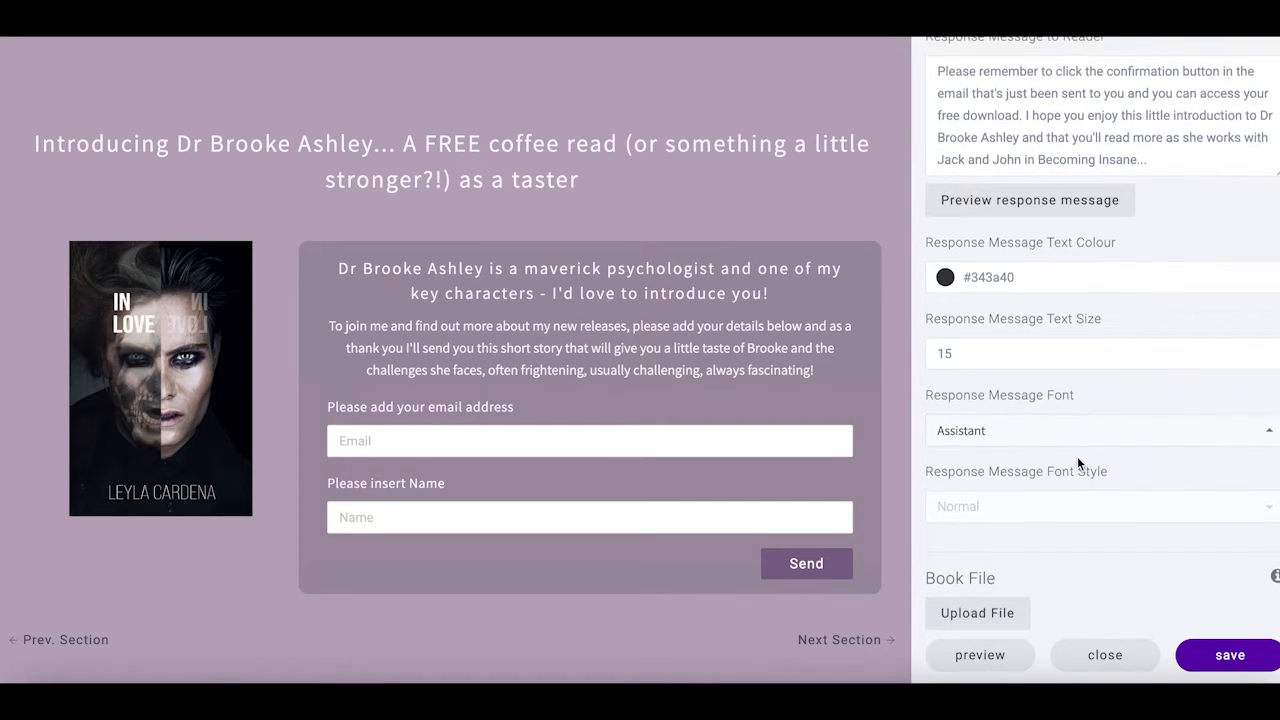
scroll(1077, 456, up, 1)
click(1054, 240)
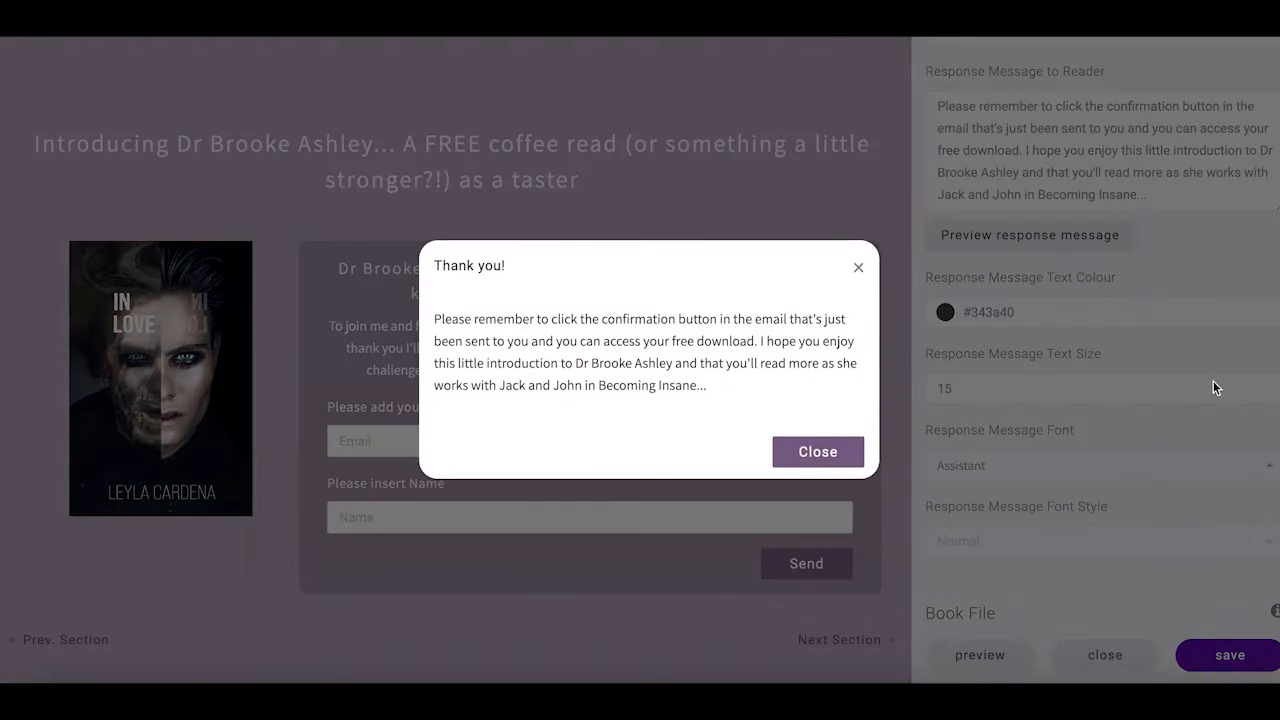
click(858, 267)
scroll(1100, 549, down, 3)
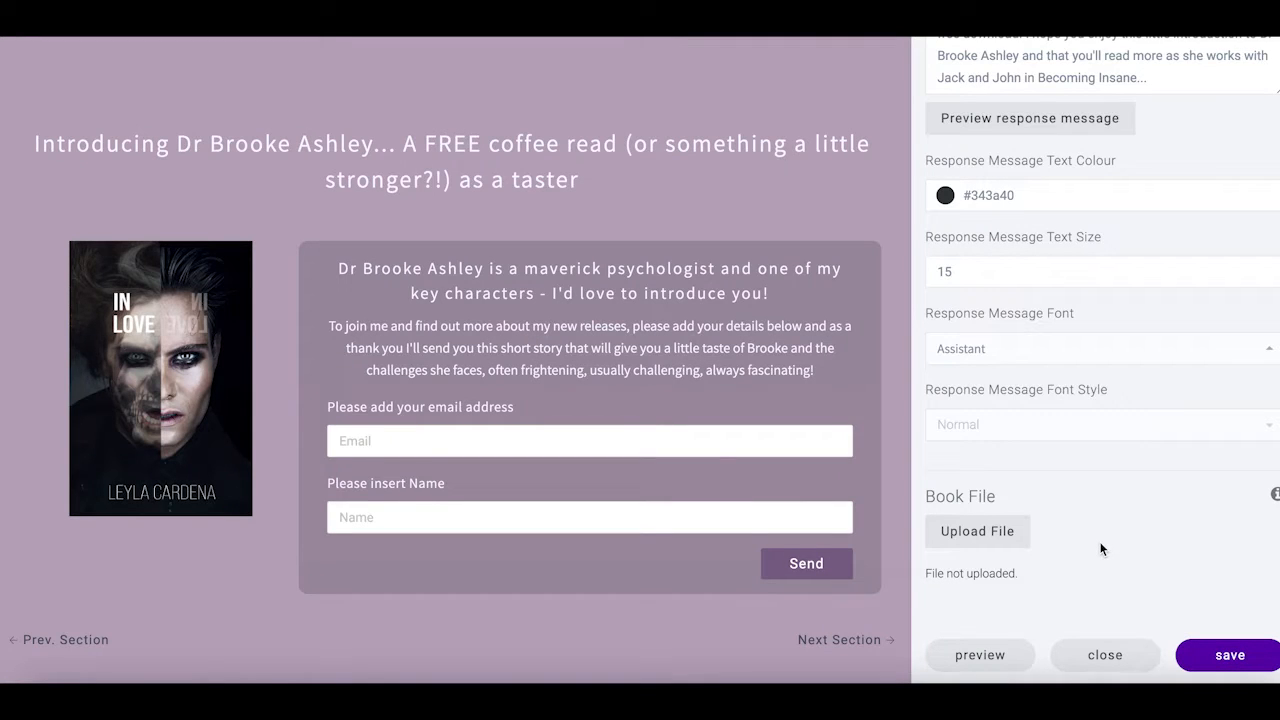
Upload 'In Love by Leyla Cardena.pdf' as the book file and save the sign-up section
click(982, 540)
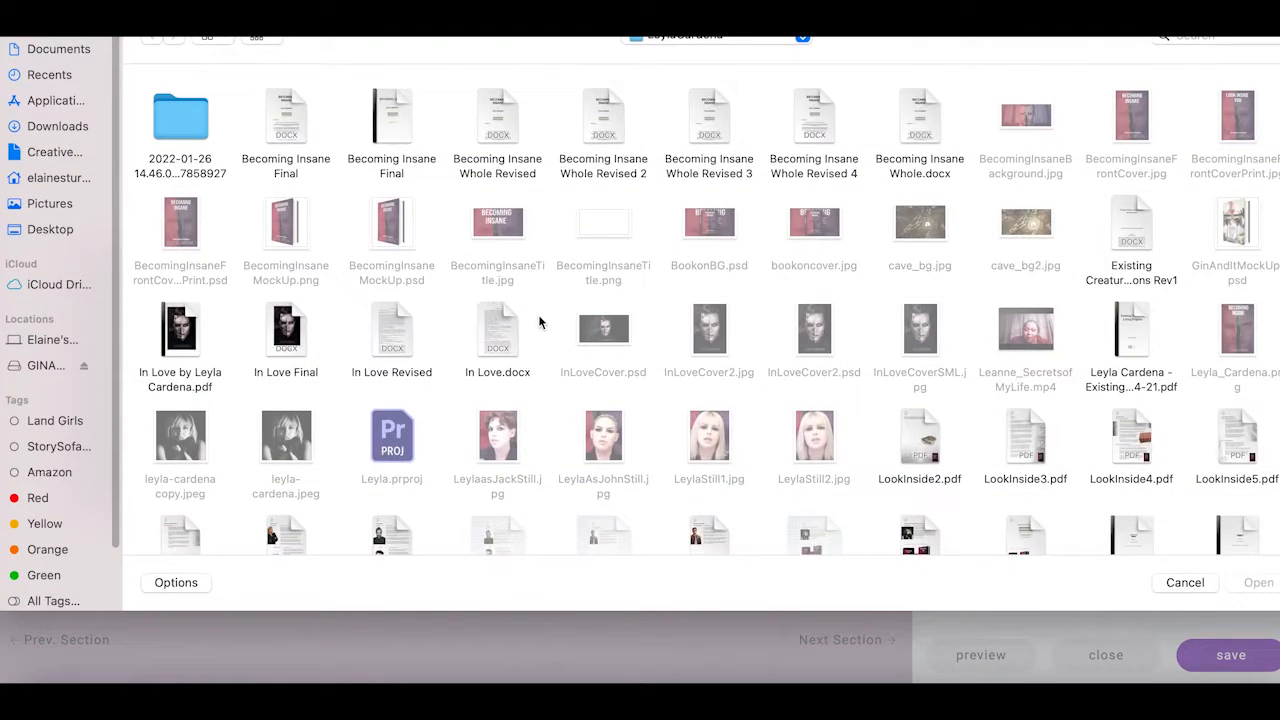
scroll(676, 375, down, 1)
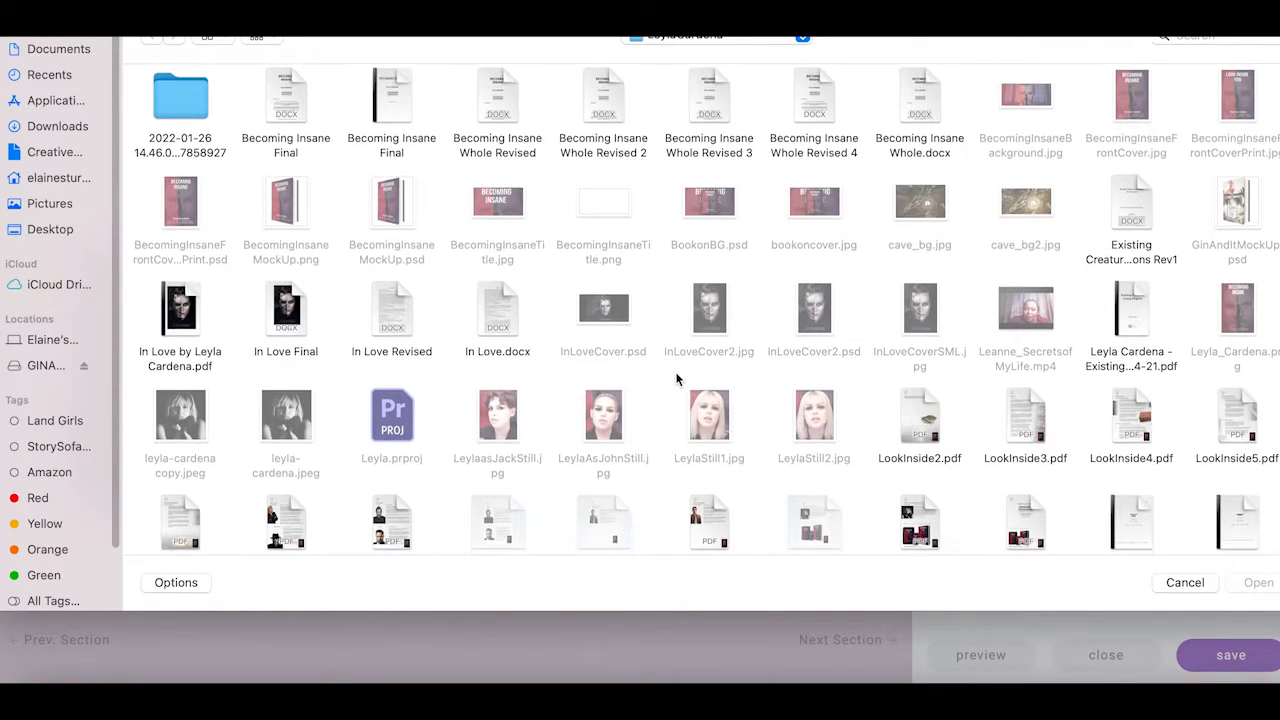
scroll(676, 378, down, 2)
scroll(676, 378, down, 1)
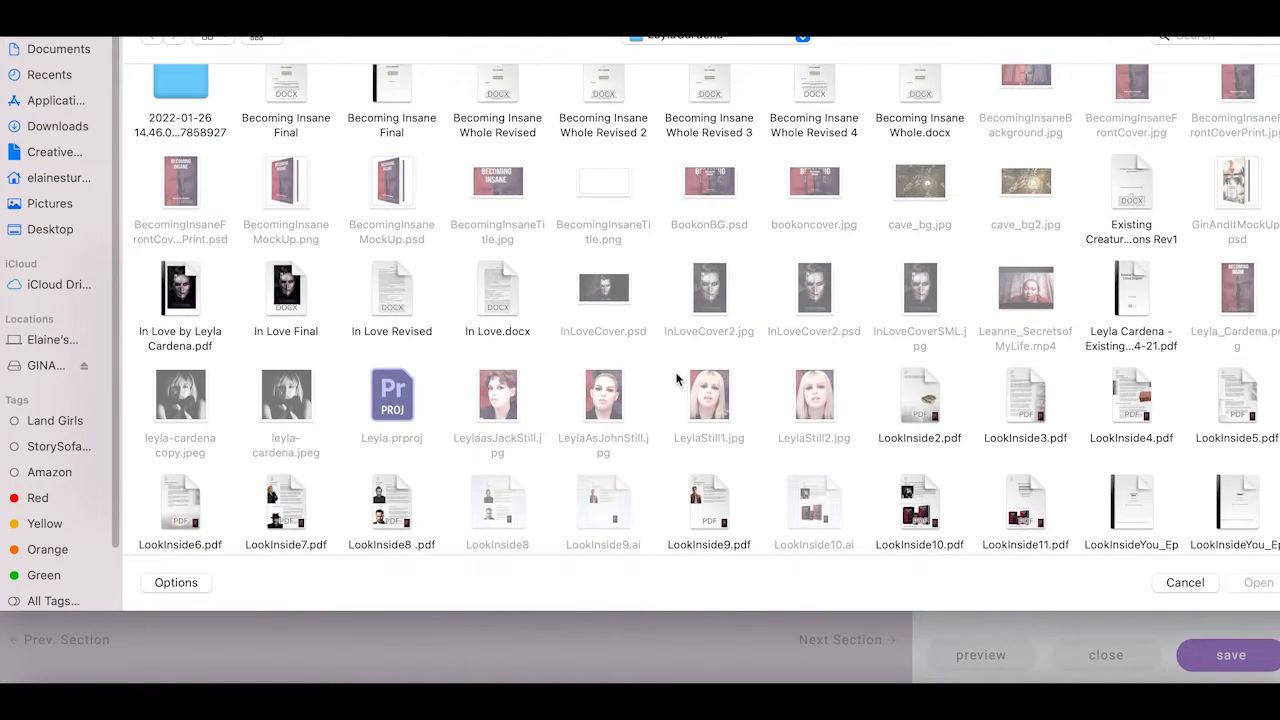
click(182, 298)
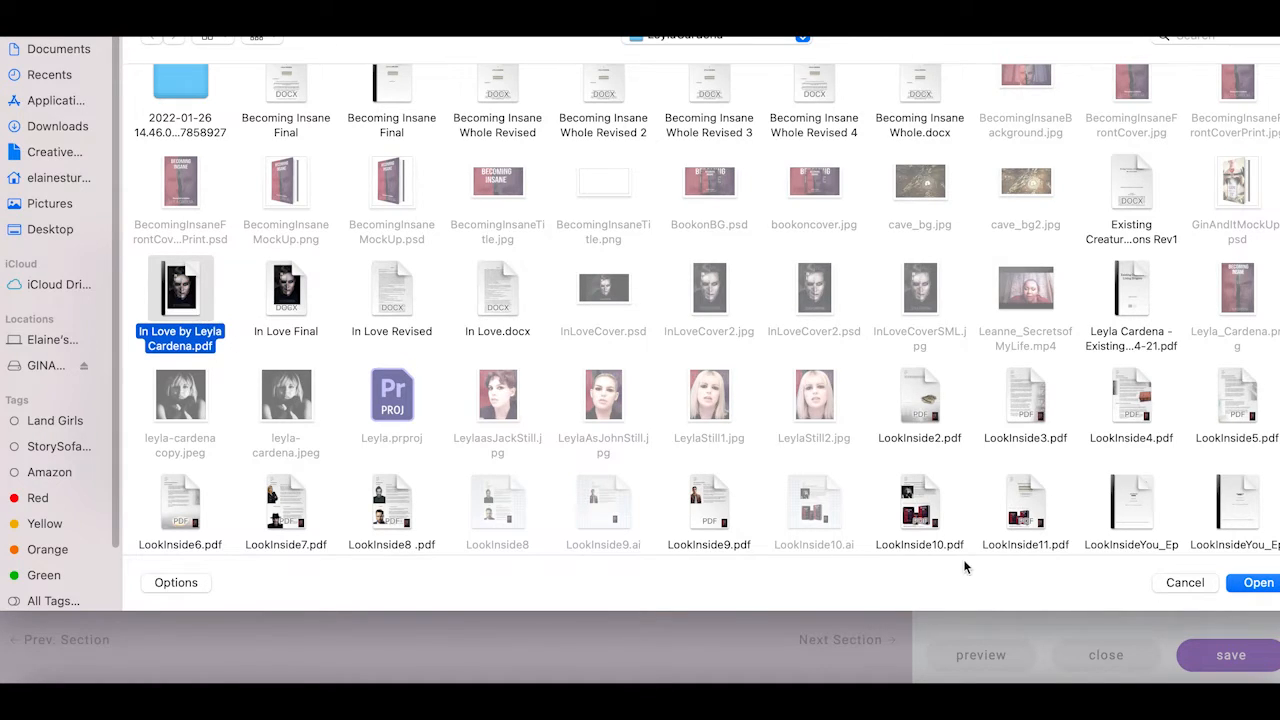
click(1257, 583)
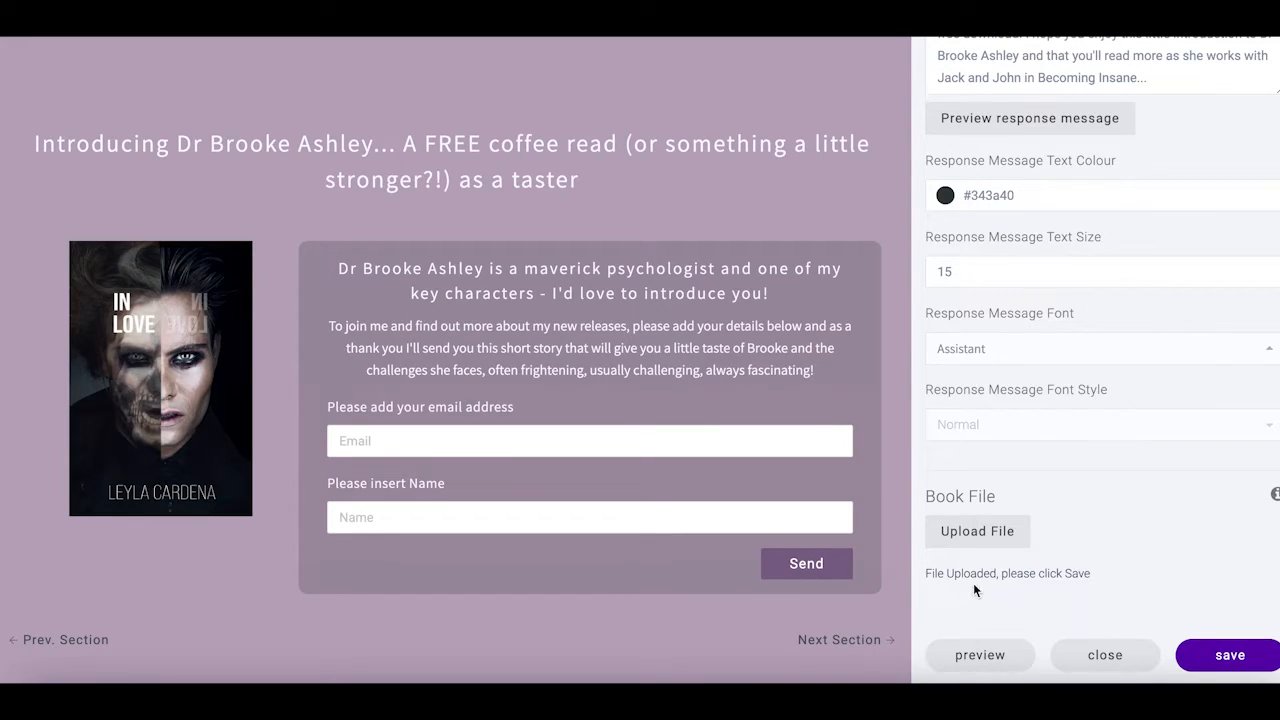
click(1243, 665)
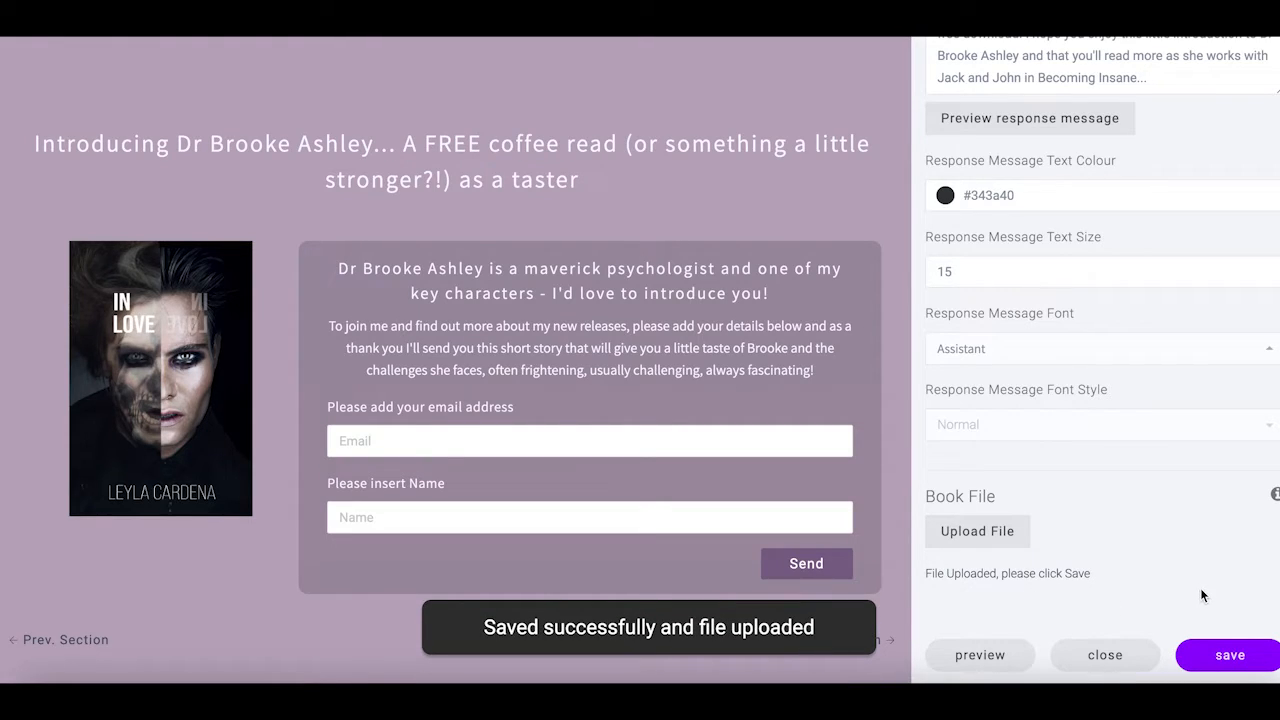
Leave the section editor, publish the updated website, and follow its live link
click(1108, 658)
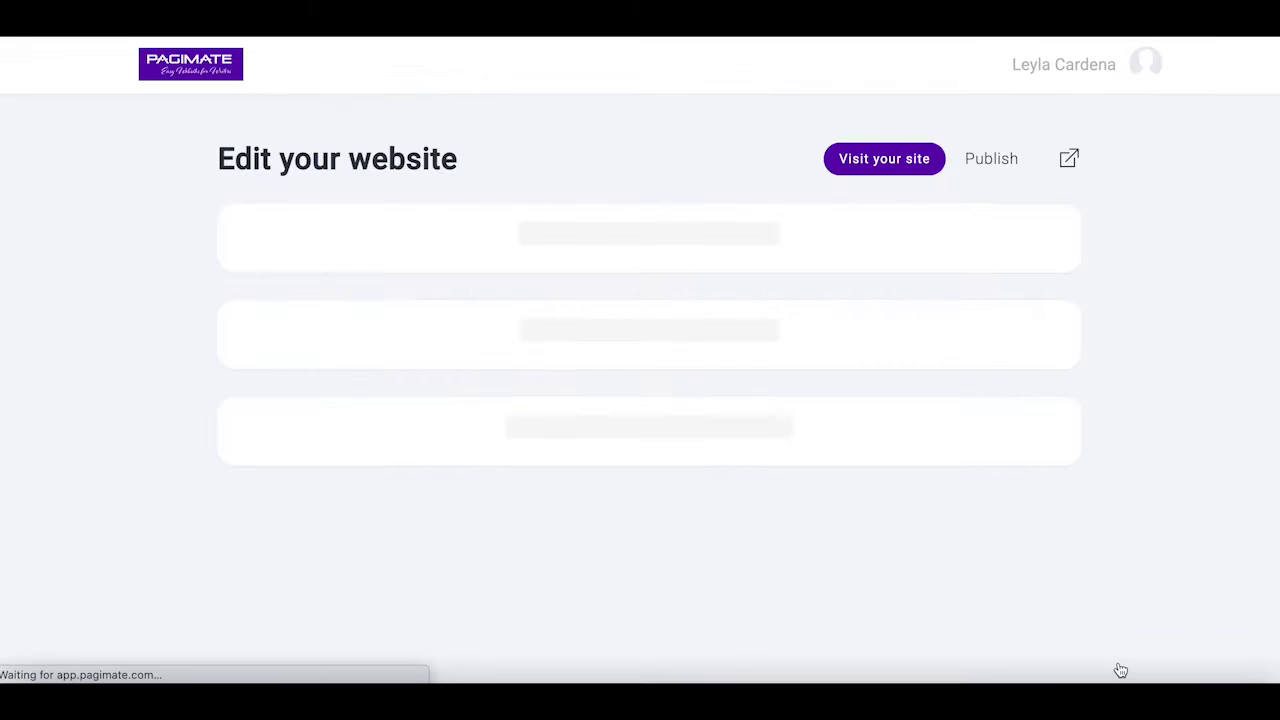
scroll(1094, 555, down, 2)
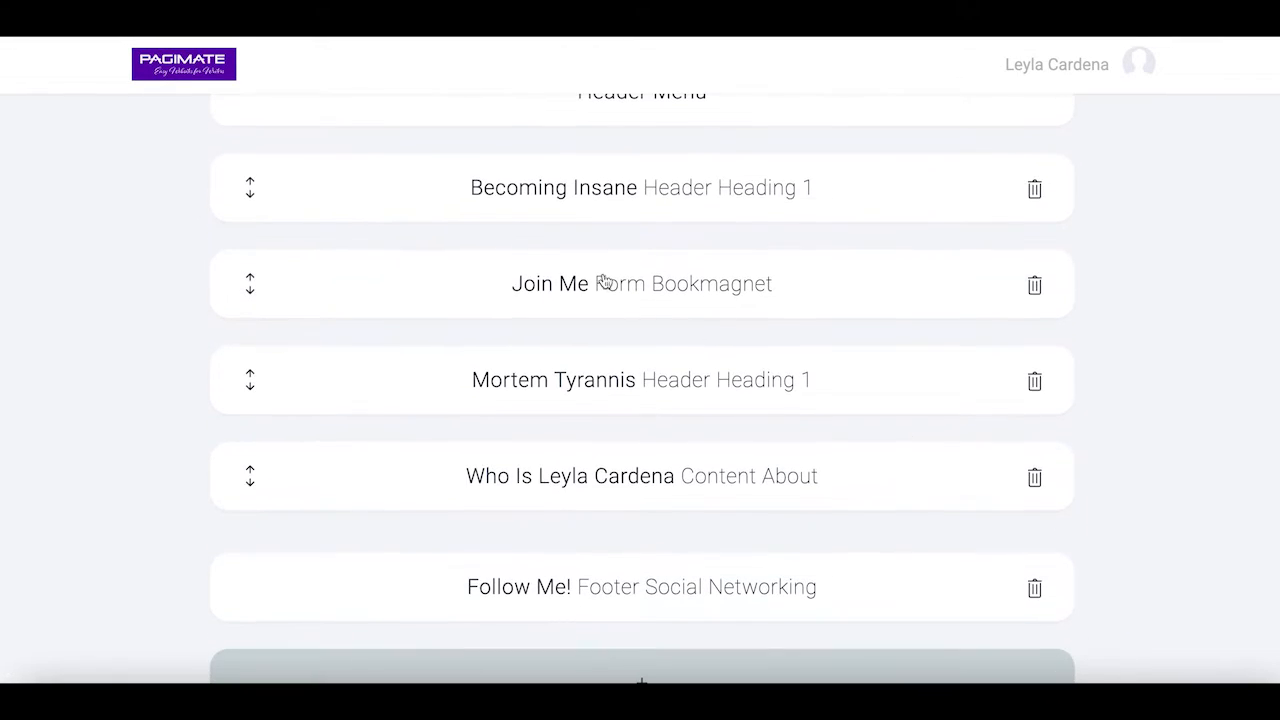
scroll(837, 476, up, 2)
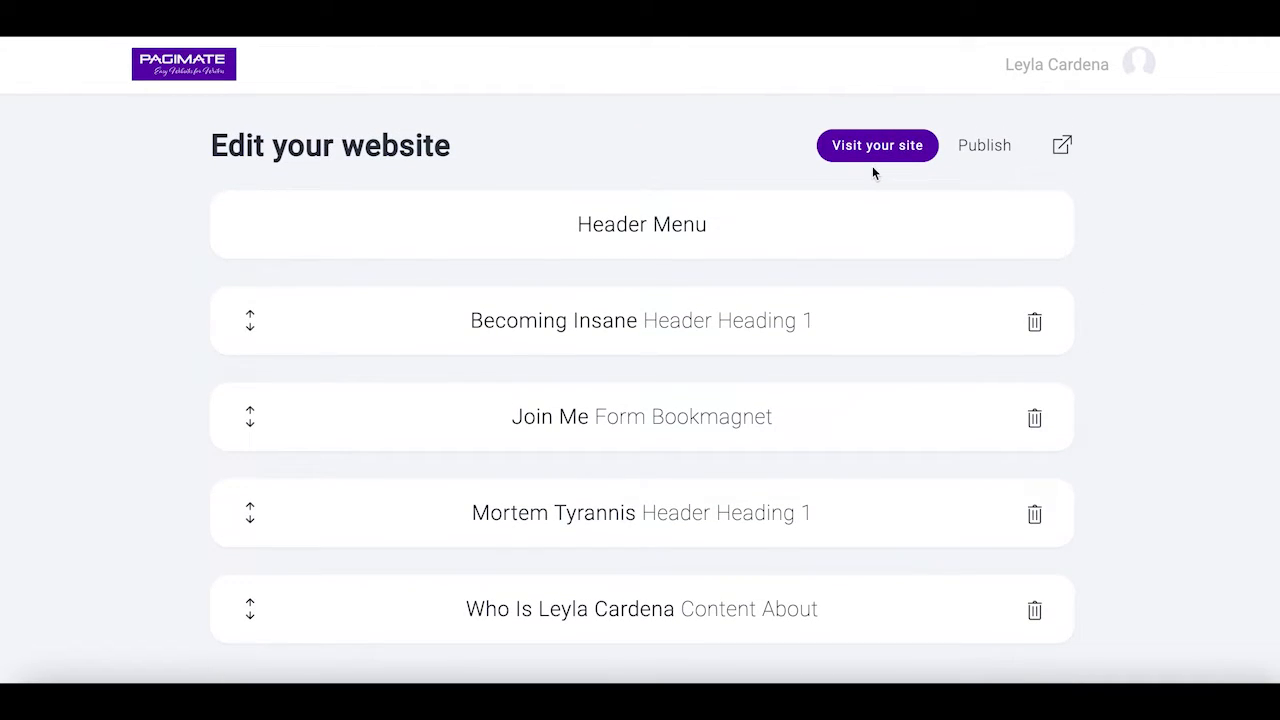
click(992, 147)
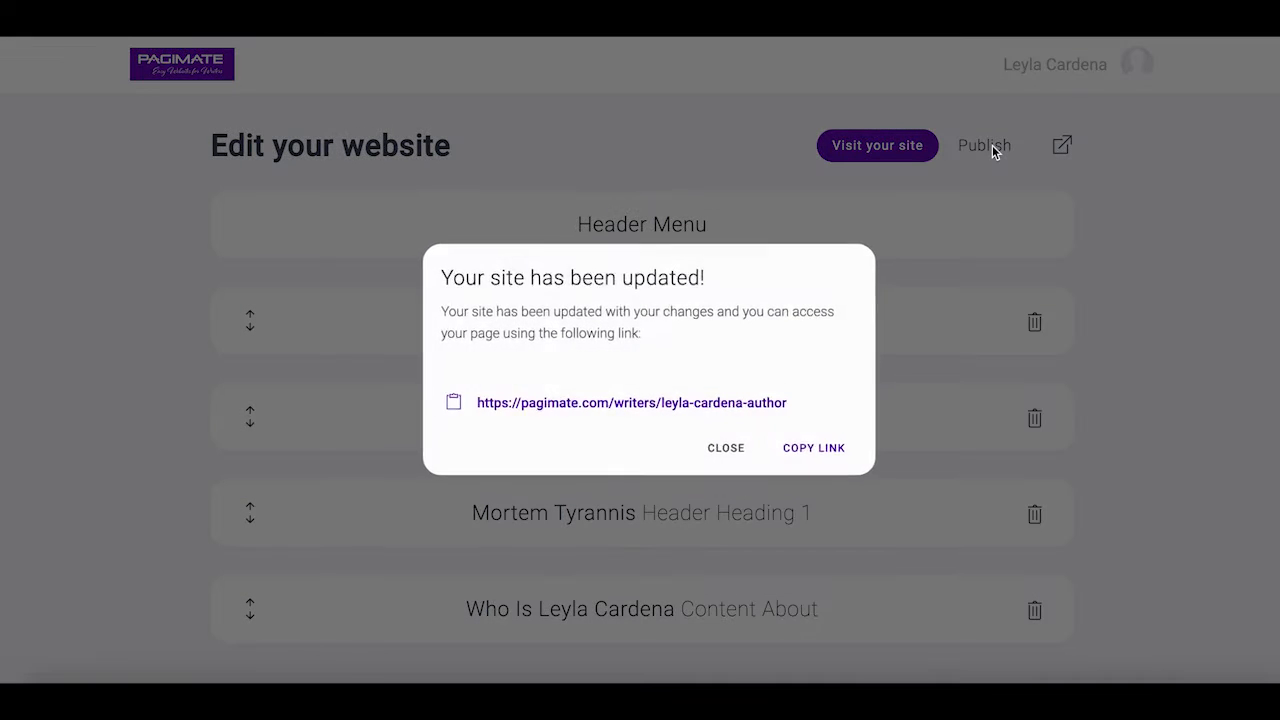
click(646, 405)
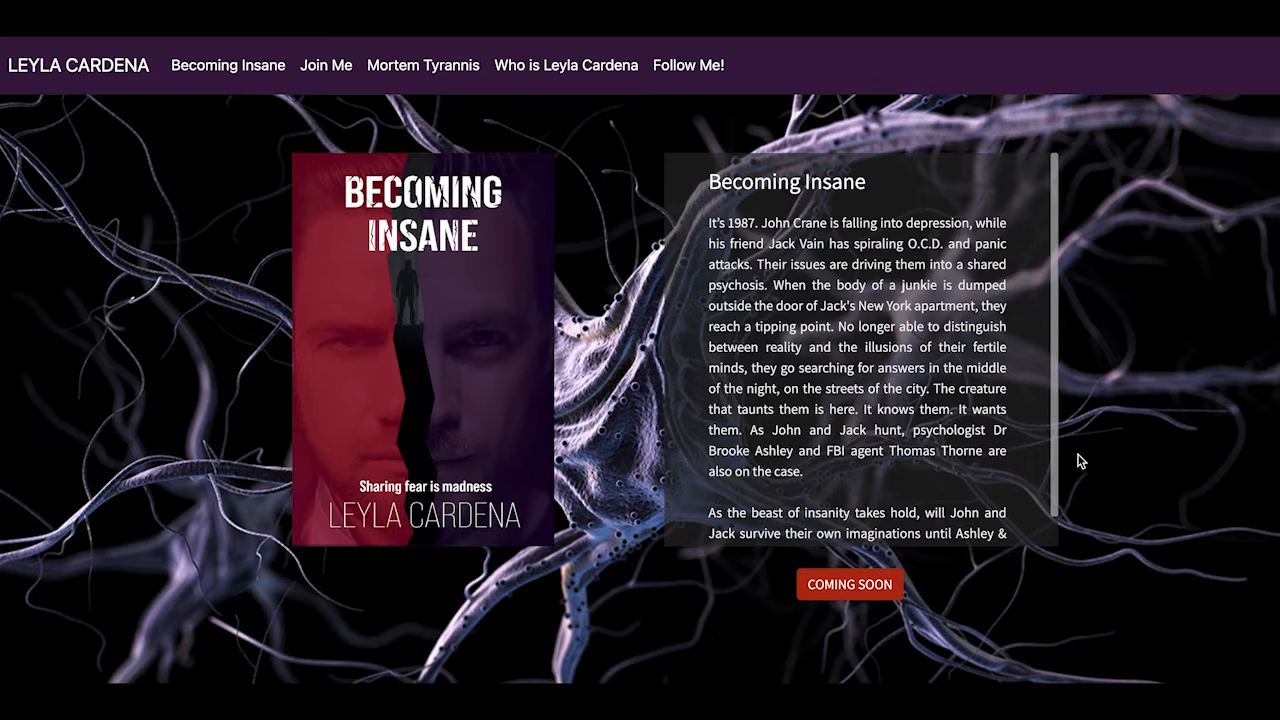
Scroll through the live author site, then jump to the Join Me section from the menu
scroll(1187, 494, down, 3)
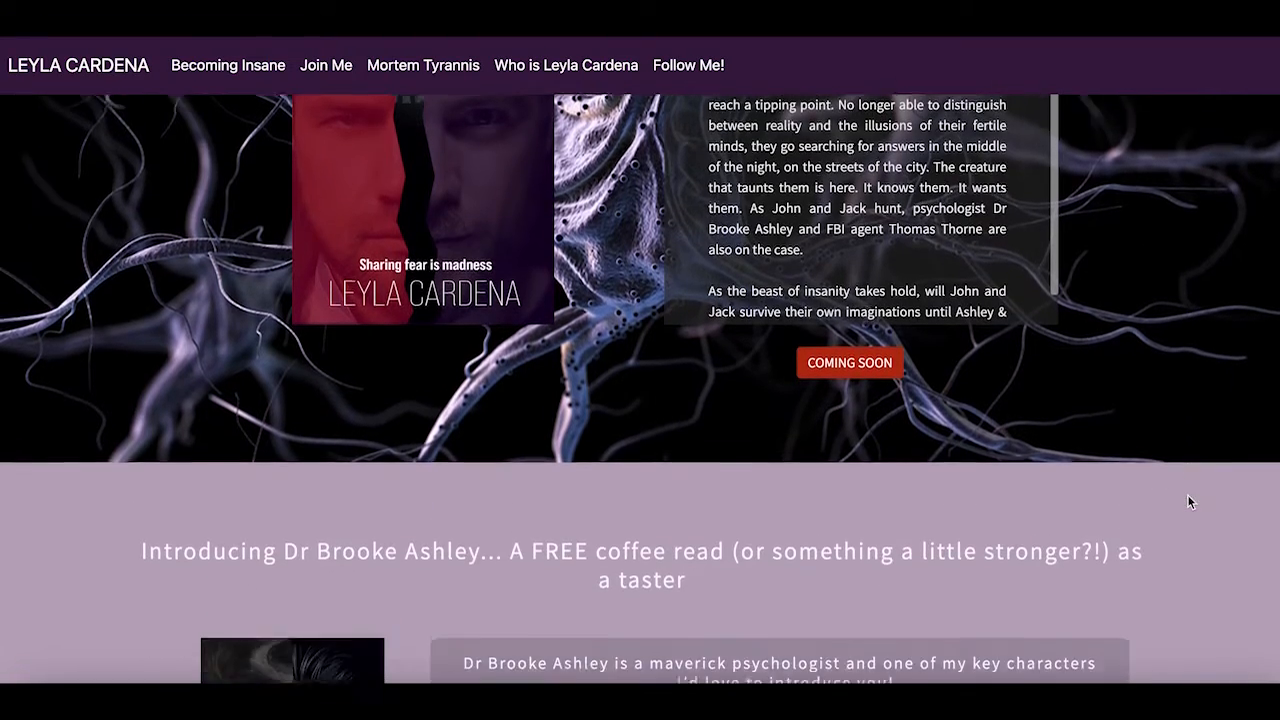
scroll(1188, 496, down, 5)
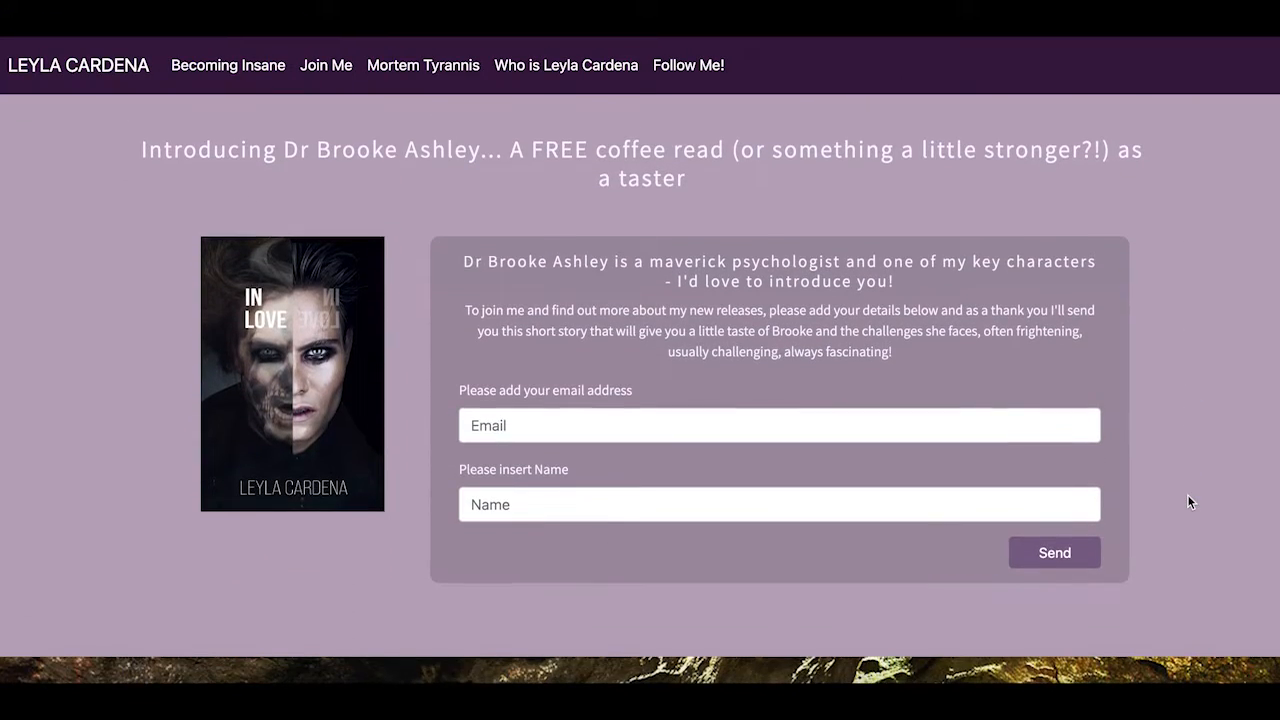
scroll(1190, 502, down, 5)
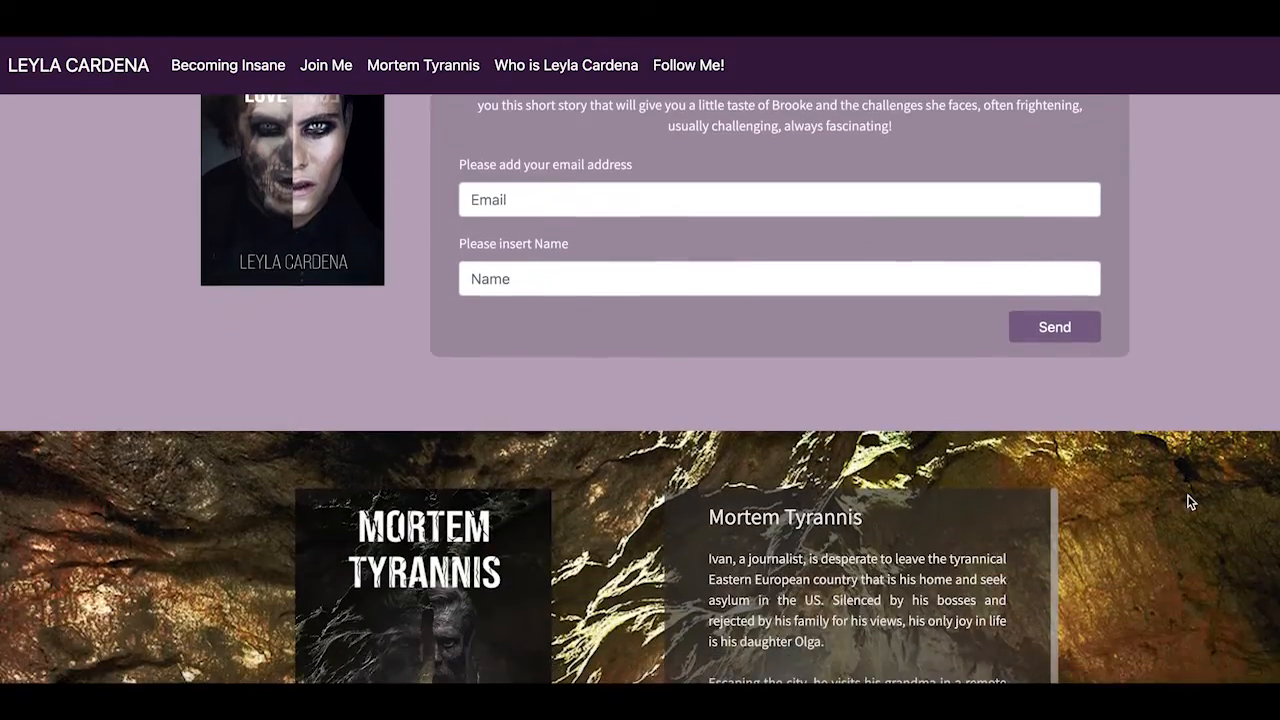
scroll(1190, 502, down, 3)
scroll(738, 207, up, 2)
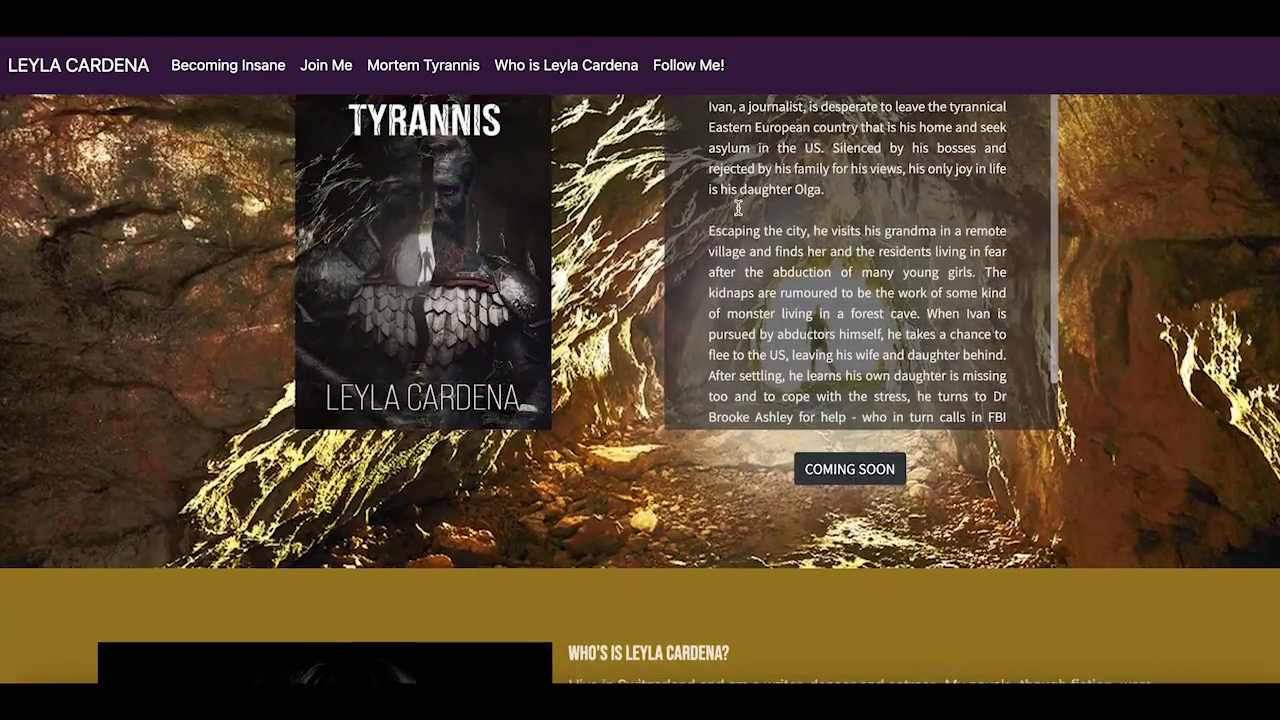
scroll(738, 210, down, 1)
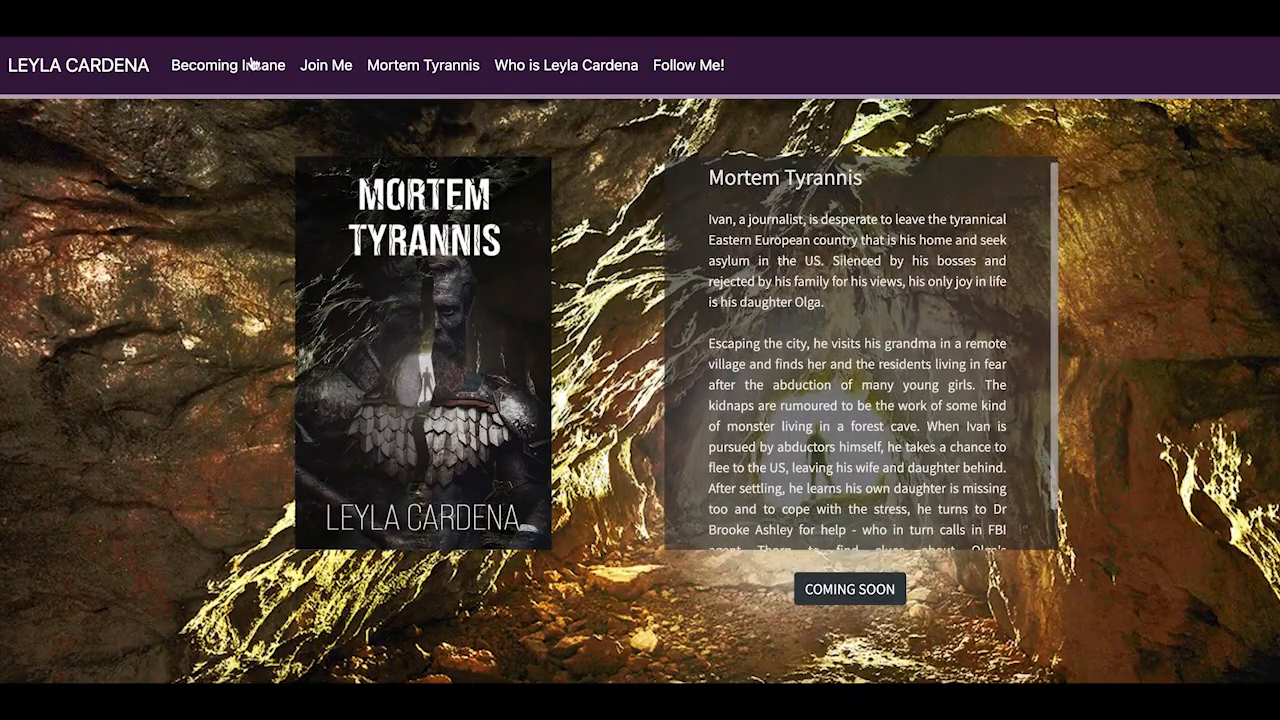
click(333, 72)
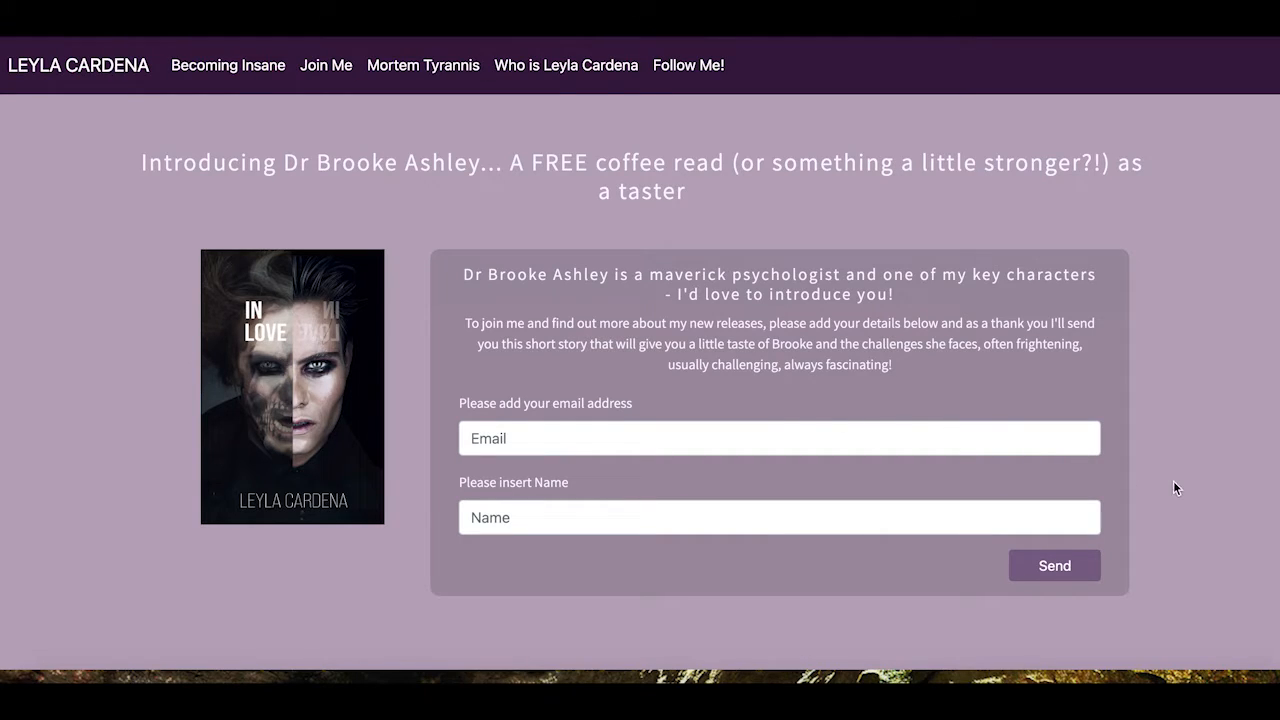
Submit a test sign-up with an email and subscriber name, dismiss the Thank you! popup, and open Mail
click(556, 440)
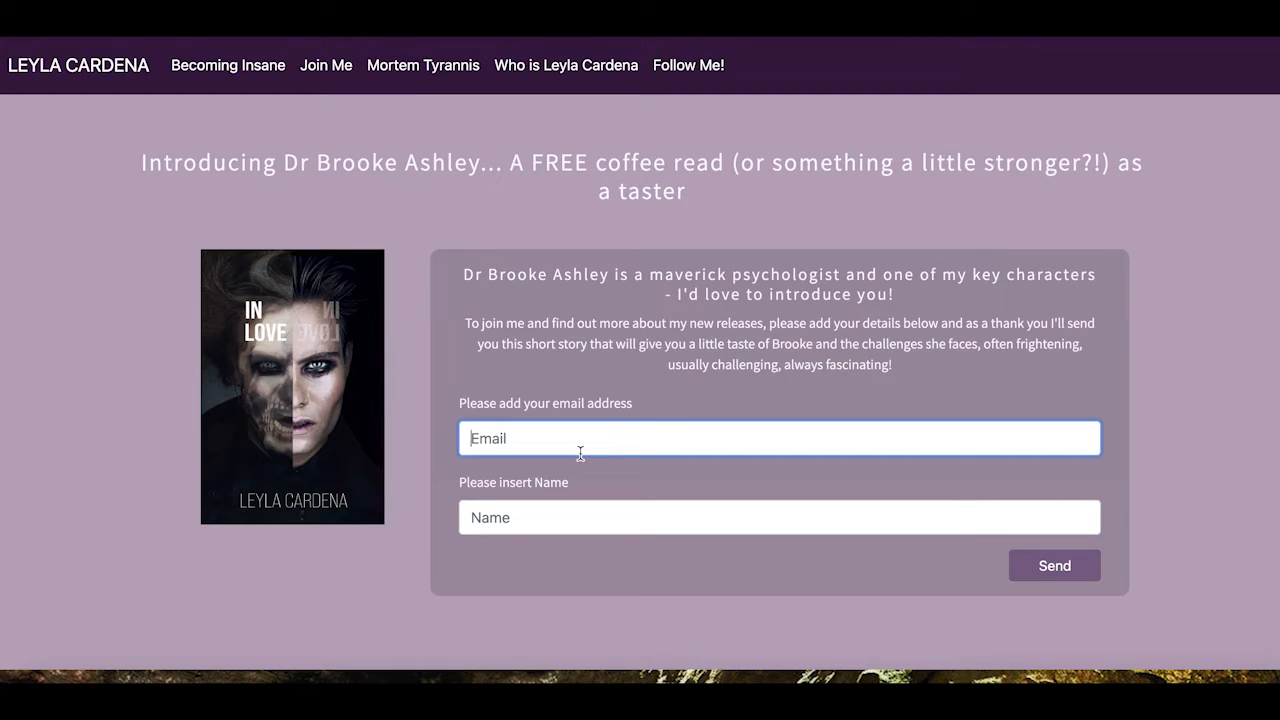
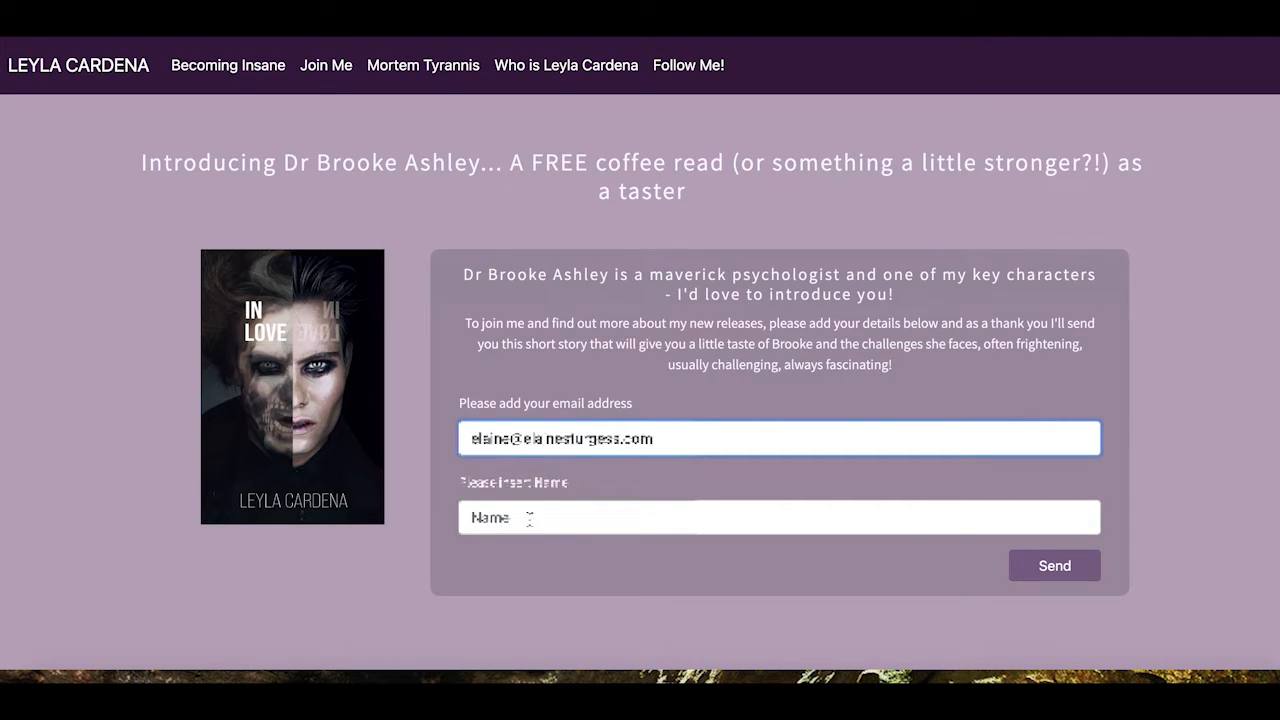
click(579, 532)
text(Elai)
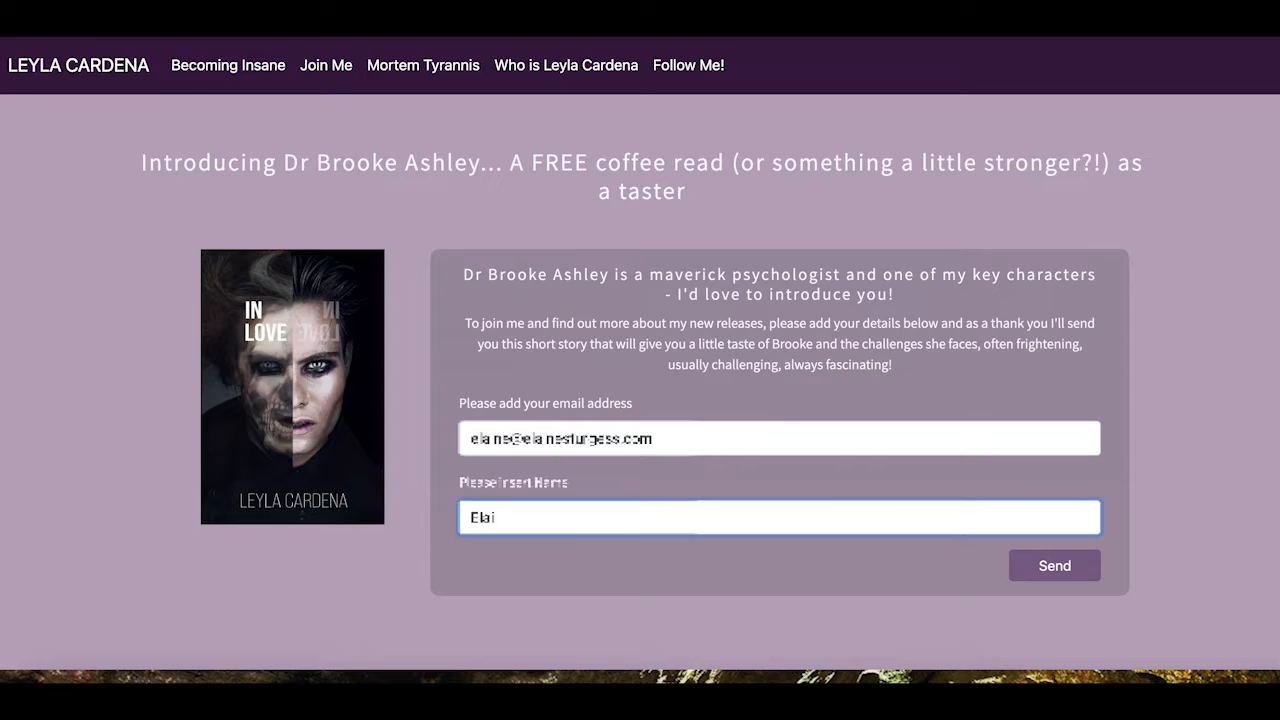
text(ne S)
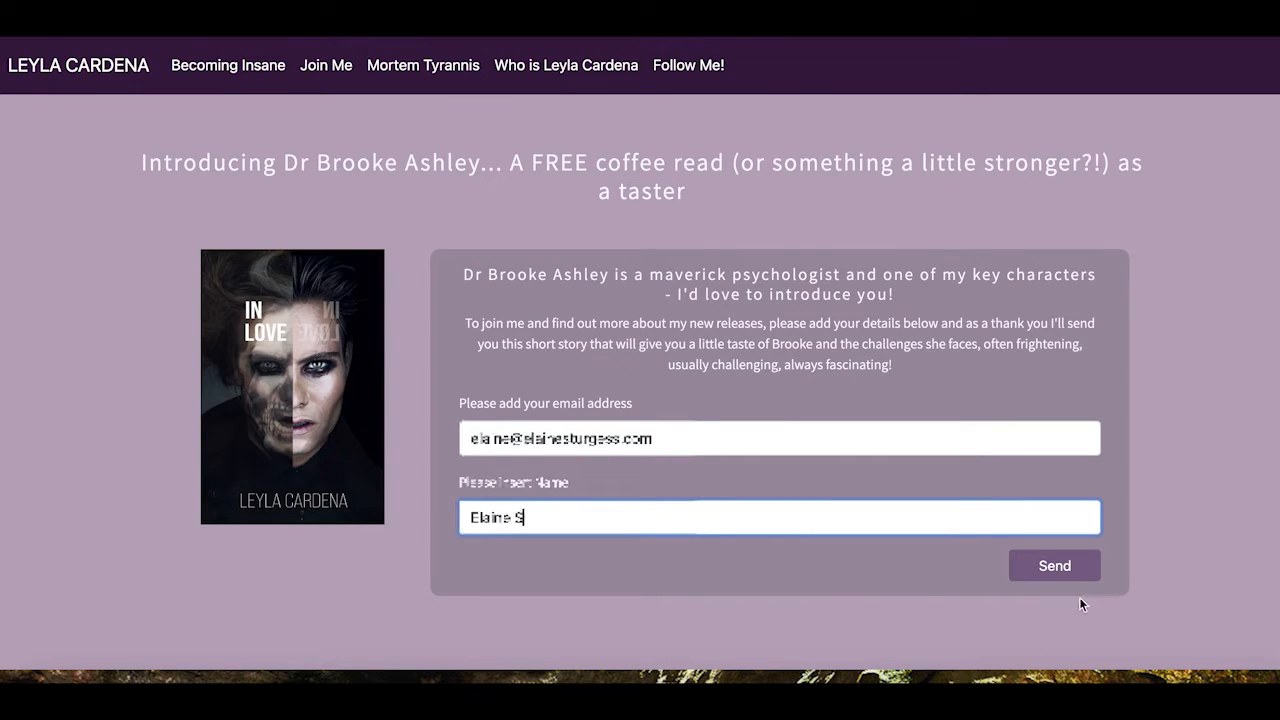
click(1058, 568)
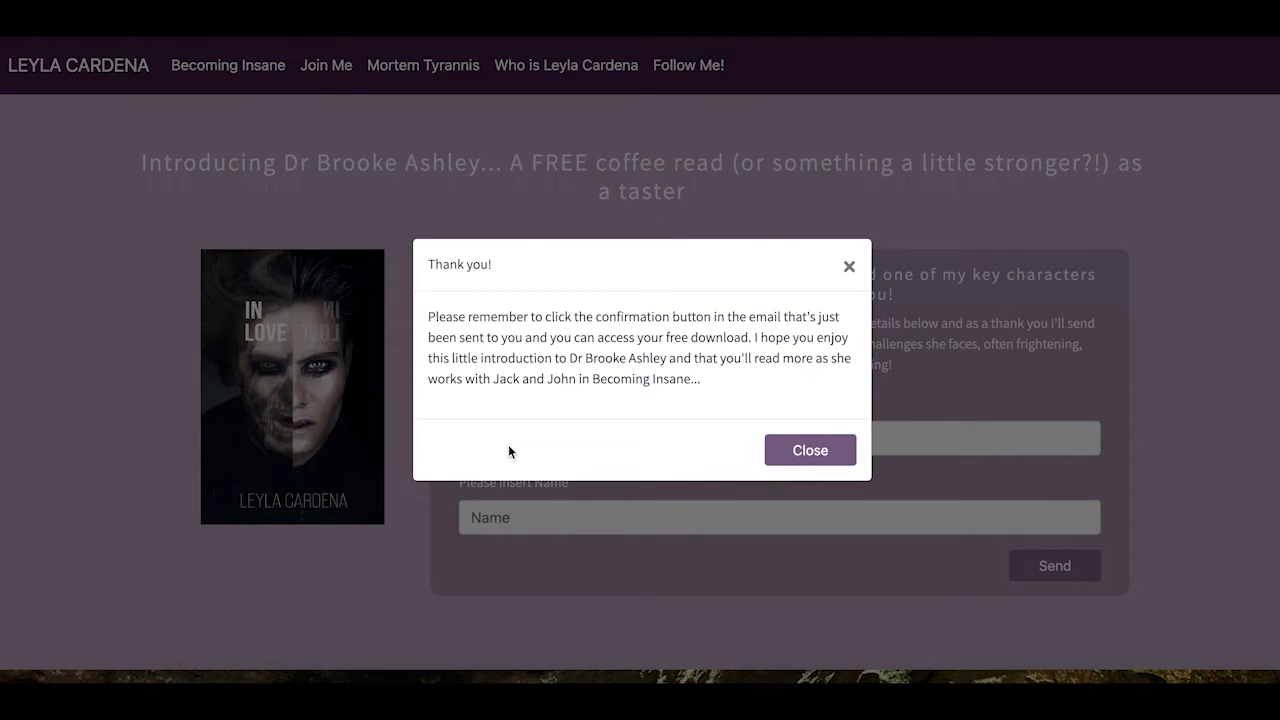
click(810, 451)
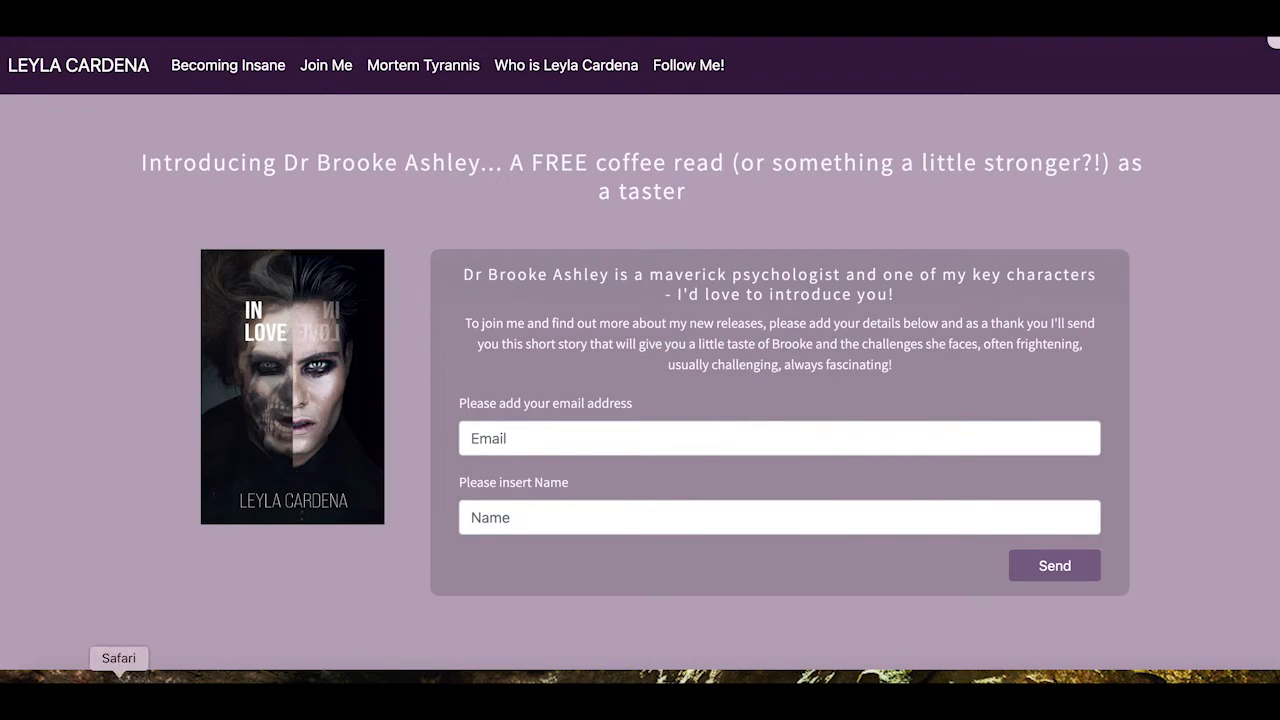
click(156, 678)
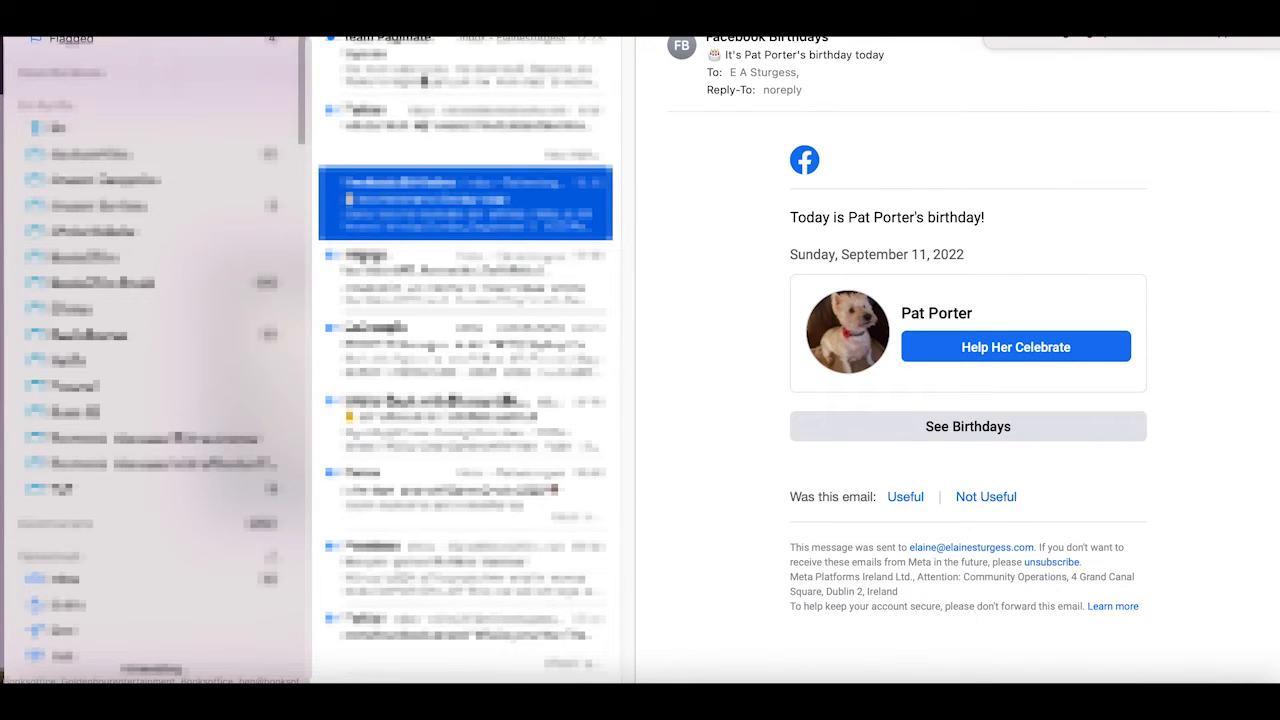
Open the Team Pagimate confirm-download email at the top of the inbox
click(426, 78)
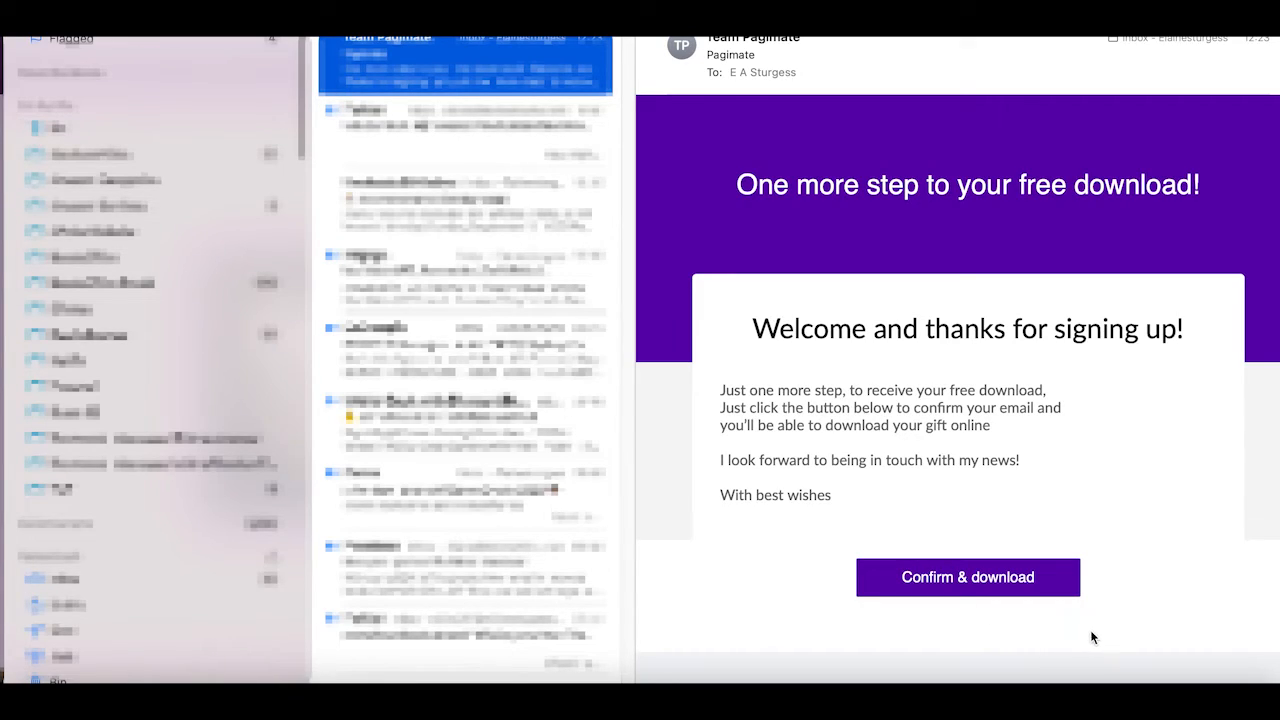
Confirm the test email and download the free In Love PDF, then look through it
click(995, 580)
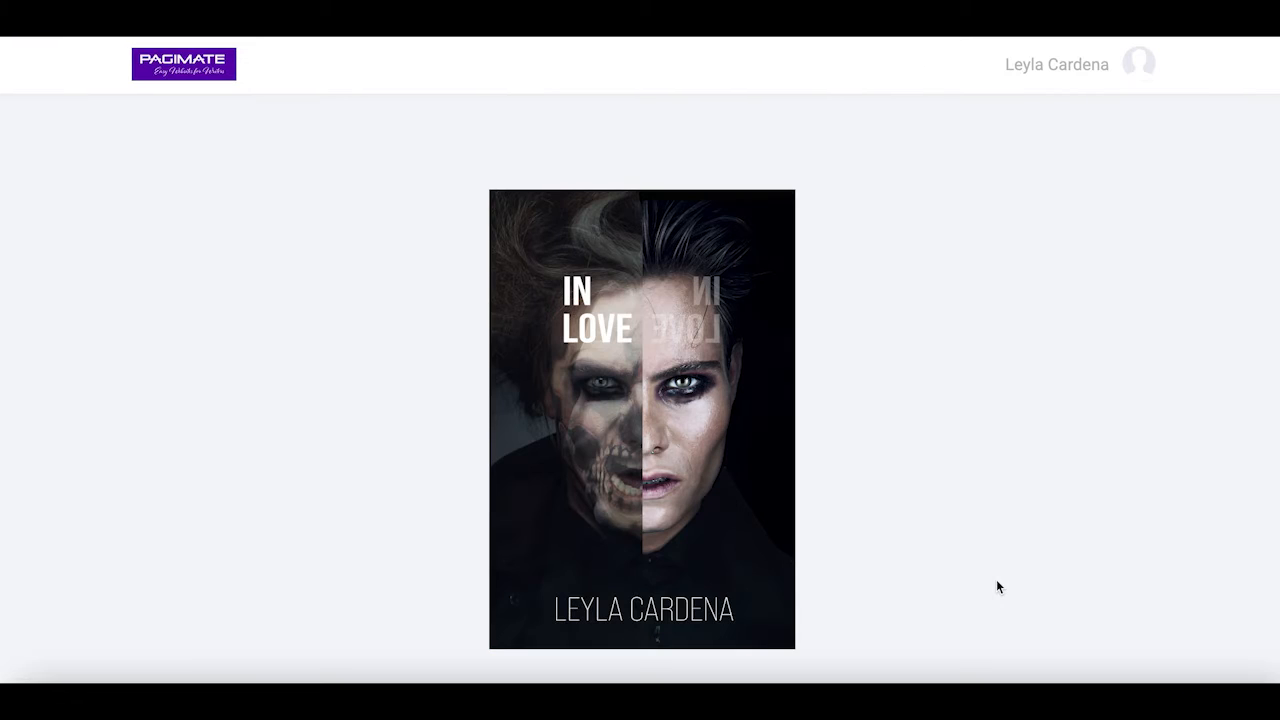
scroll(1109, 510, down, 3)
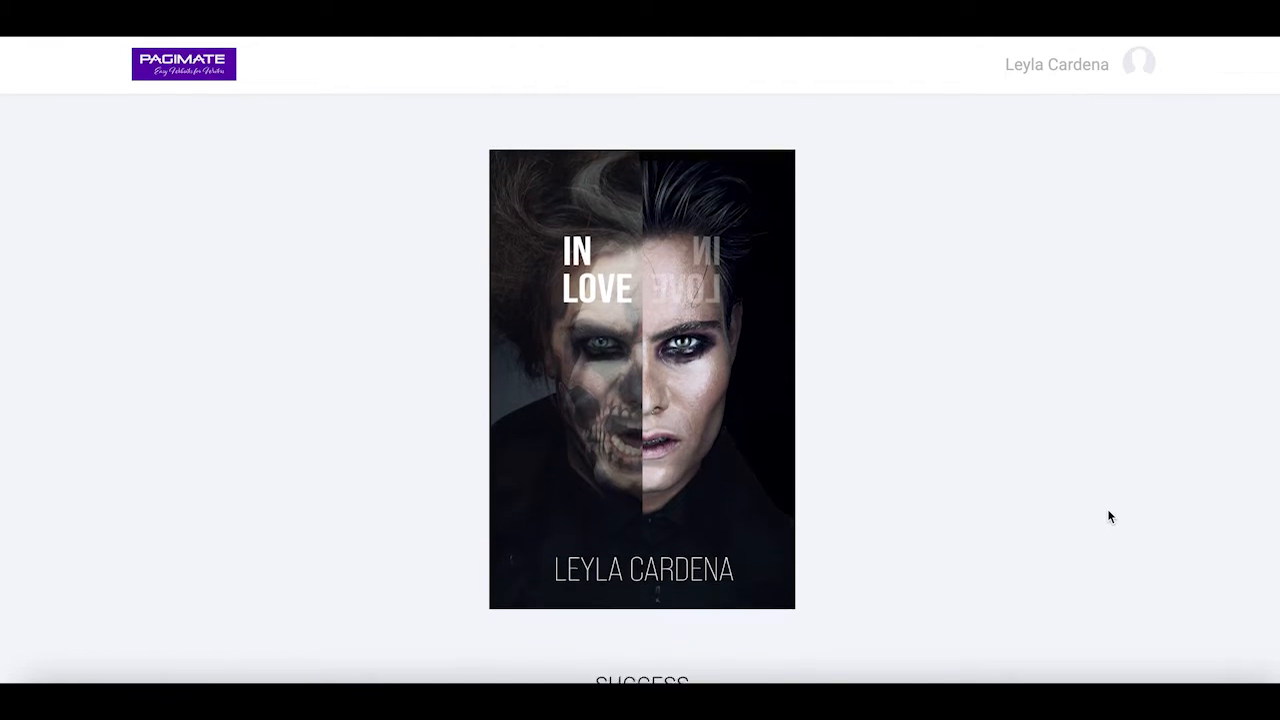
scroll(1109, 515, down, 2)
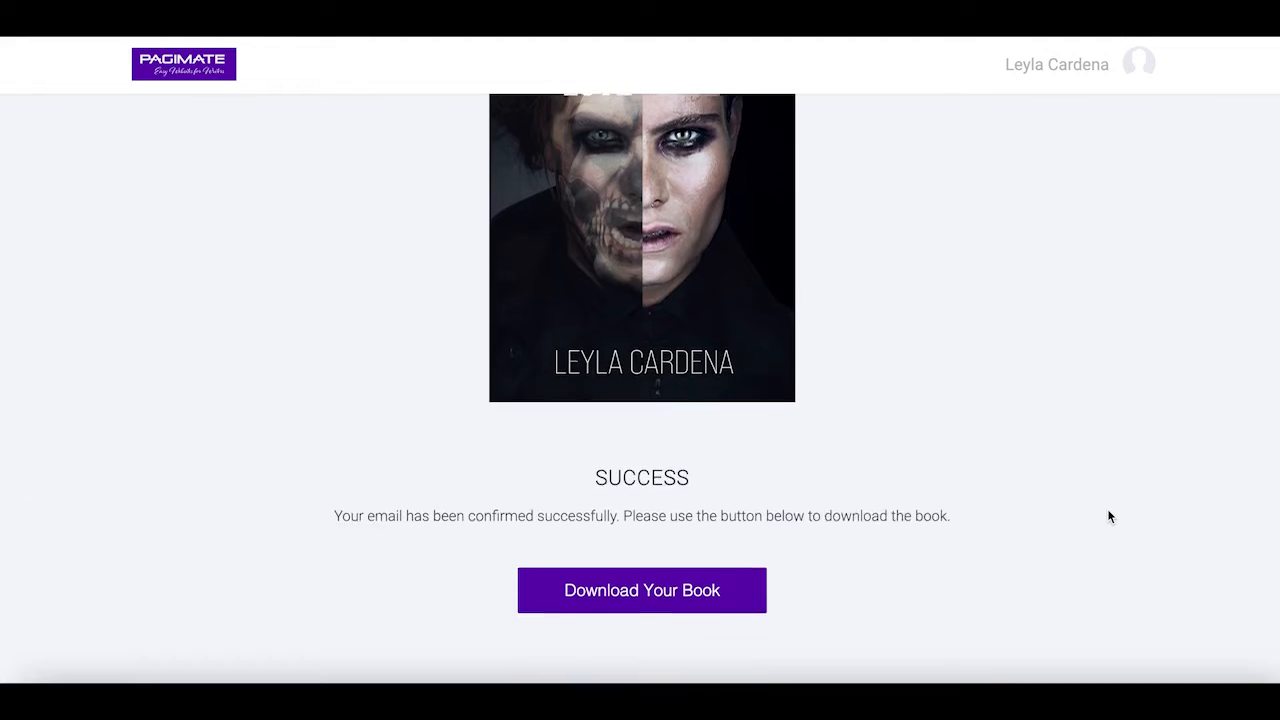
click(642, 538)
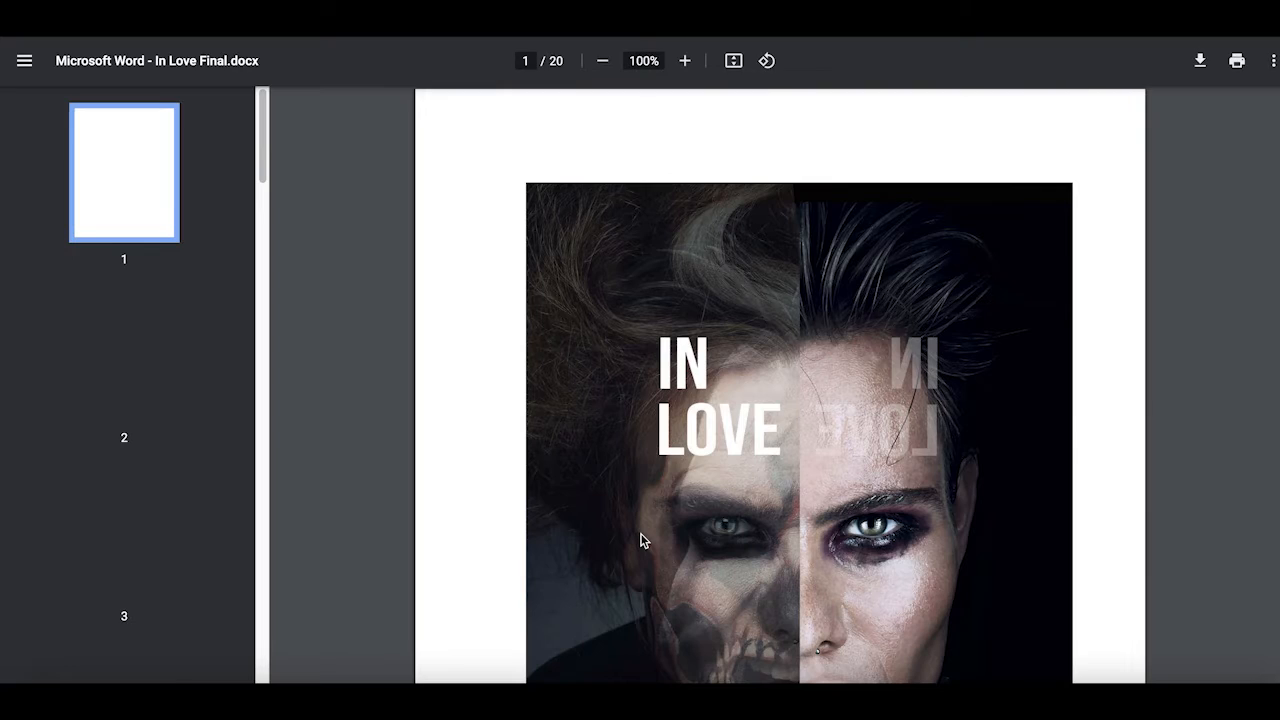
scroll(1062, 584, down, 1)
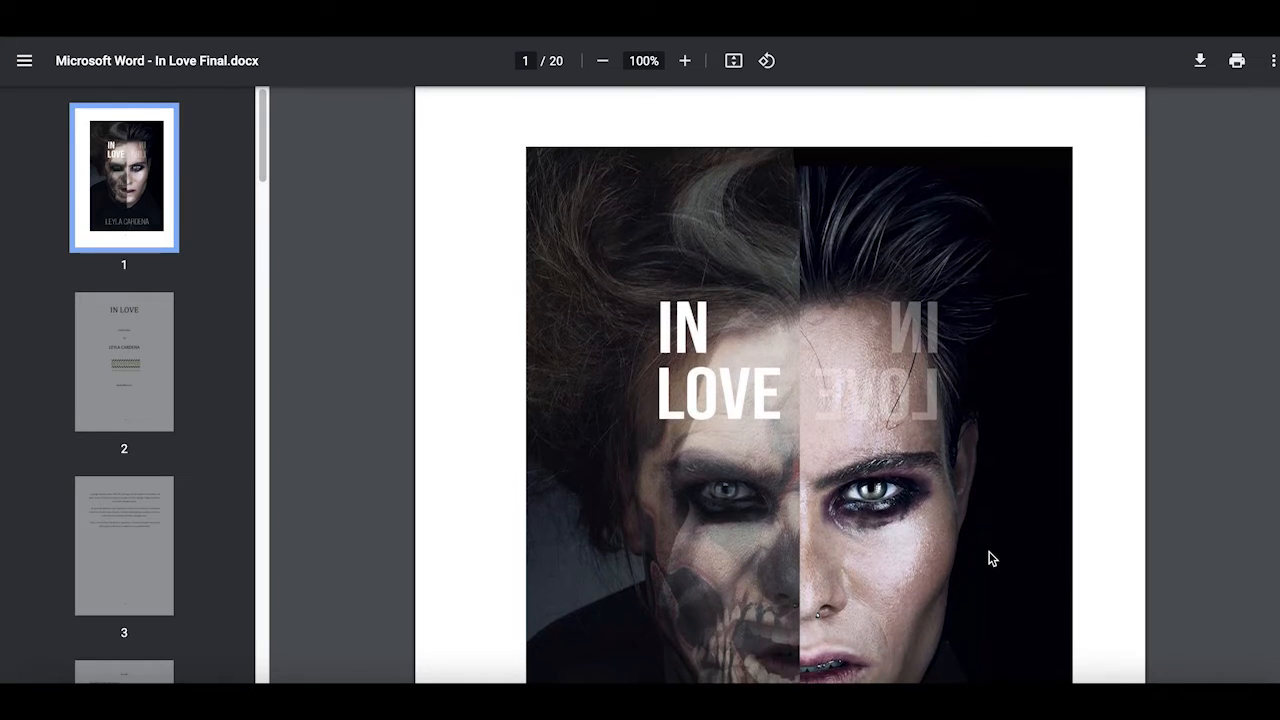
scroll(1000, 557, down, 2)
scroll(998, 580, down, 1)
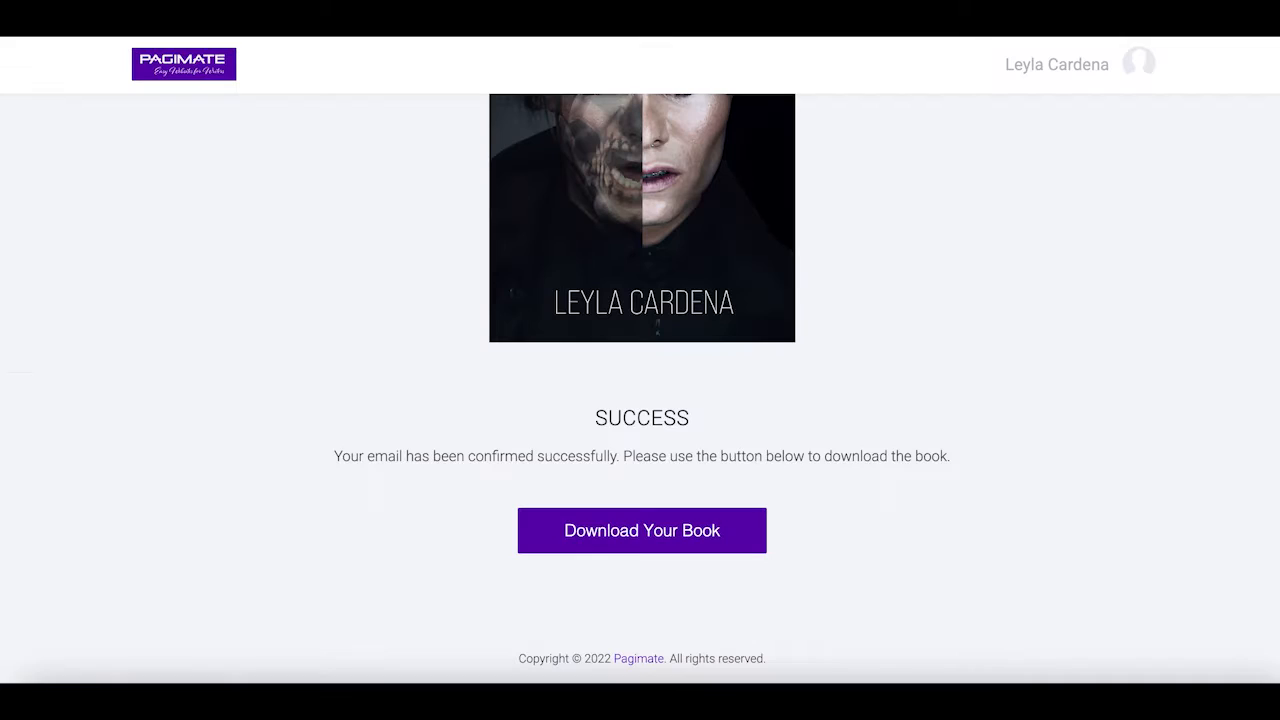
scroll(1090, 230, up, 1)
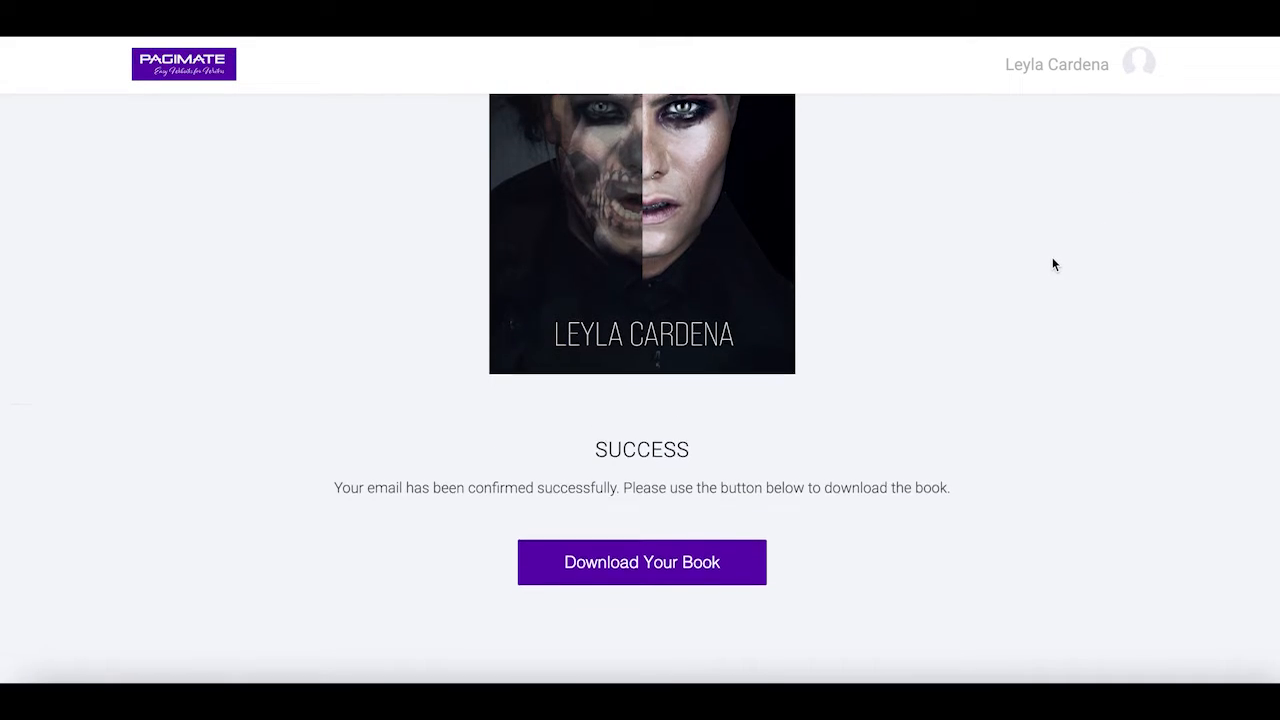
scroll(1052, 257, up, 3)
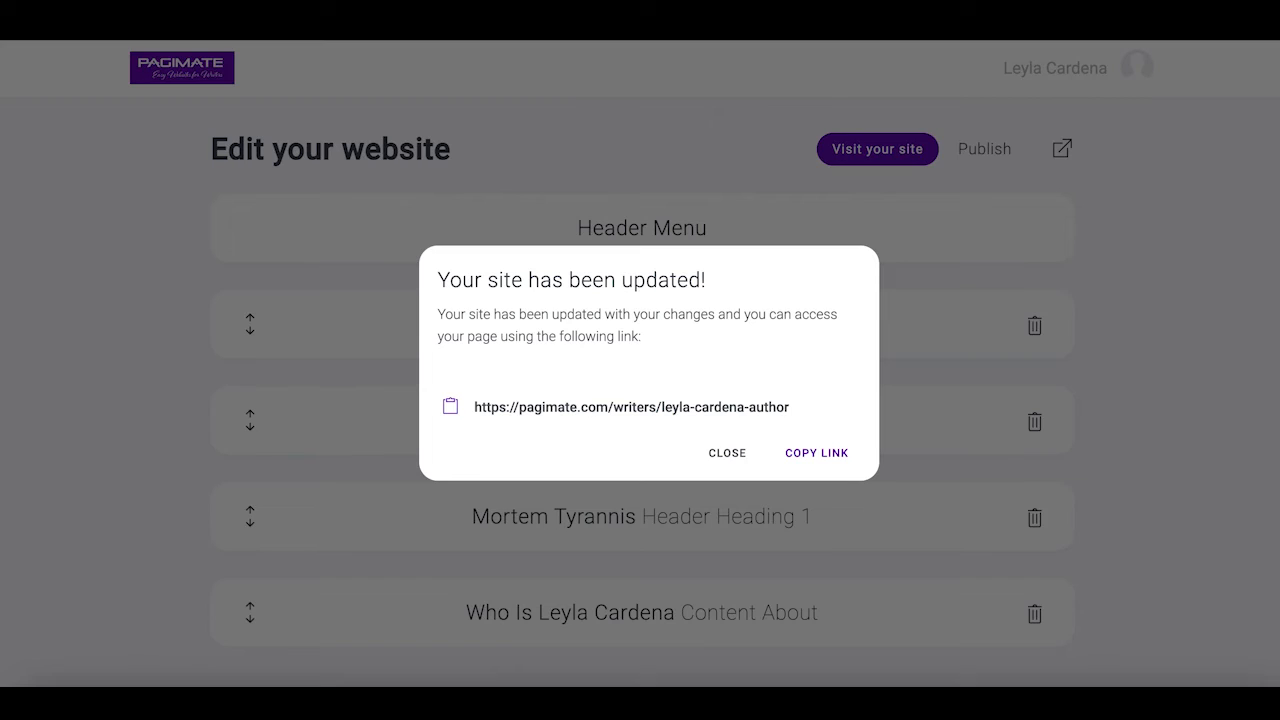
Close the site-updated message and go through the Dashboard to the Contacts list
click(728, 454)
click(1063, 66)
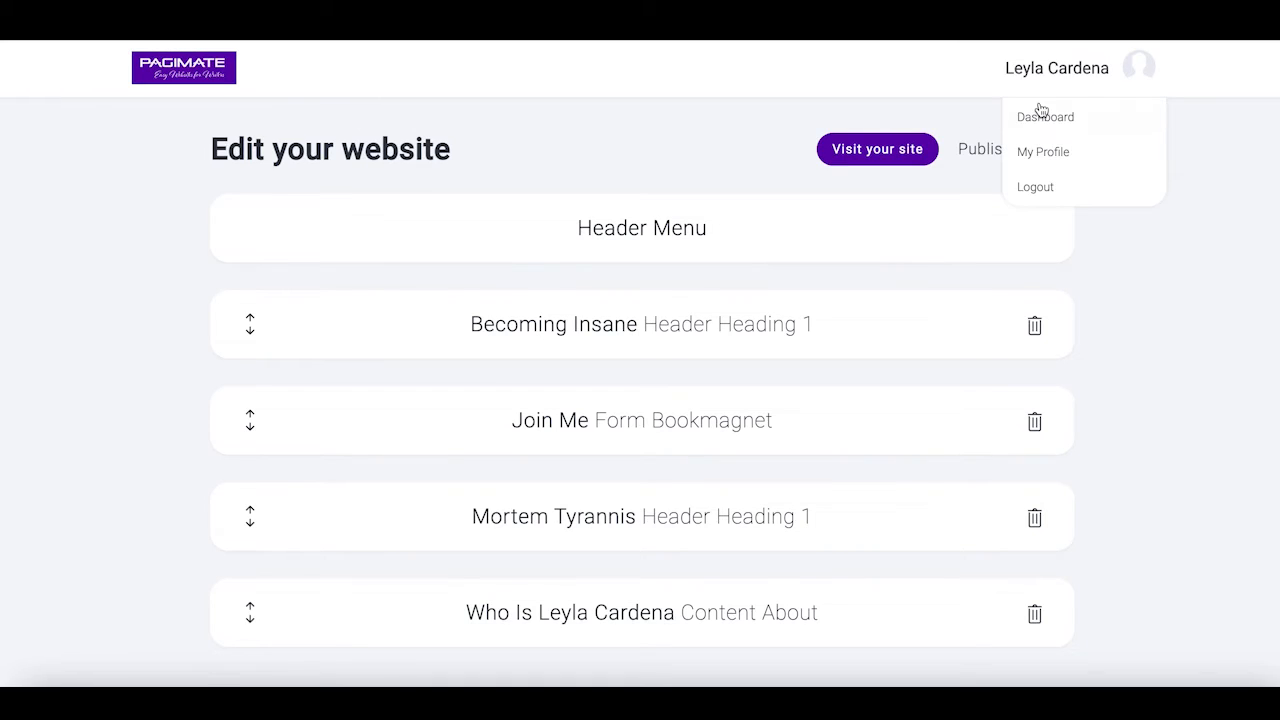
click(1043, 118)
scroll(1206, 404, down, 2)
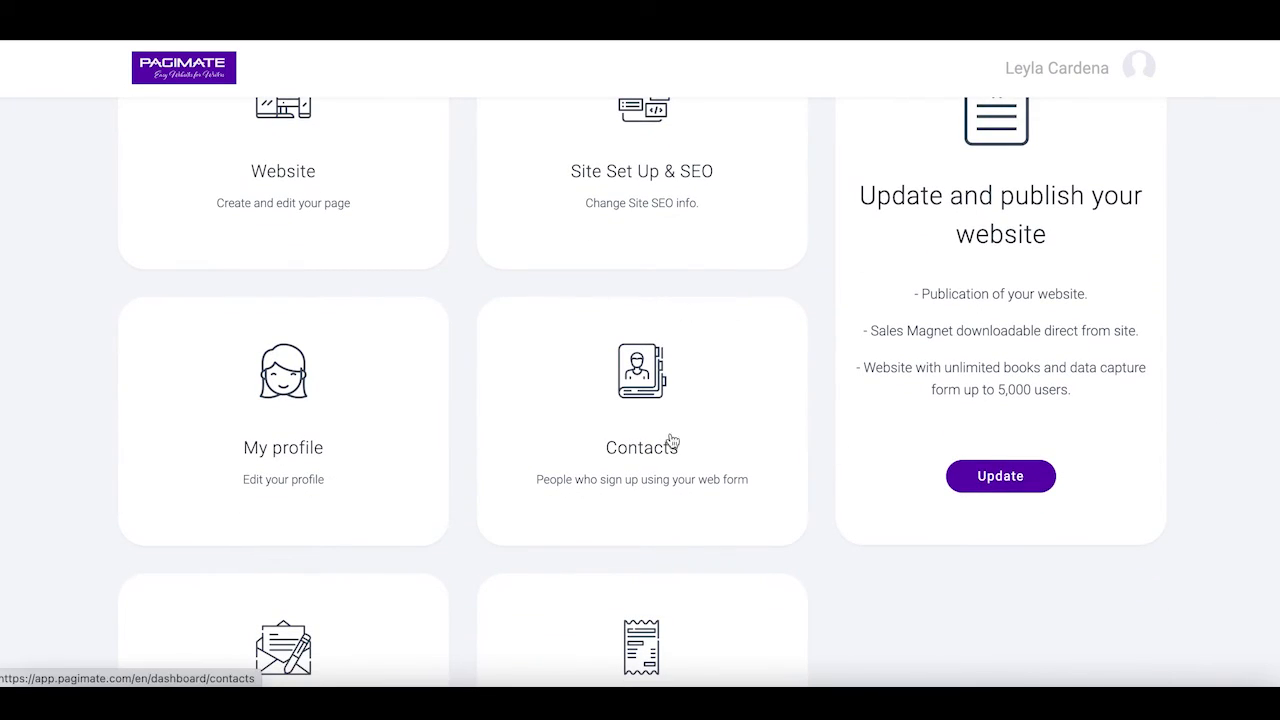
click(651, 396)
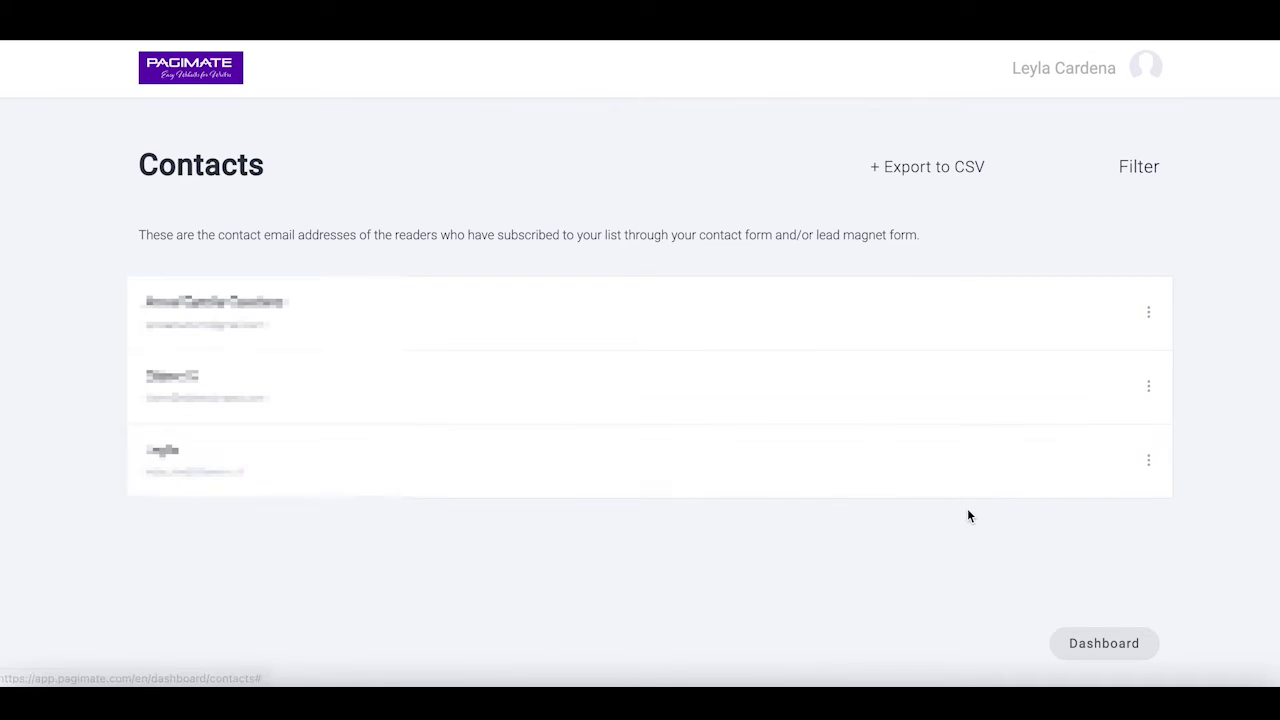